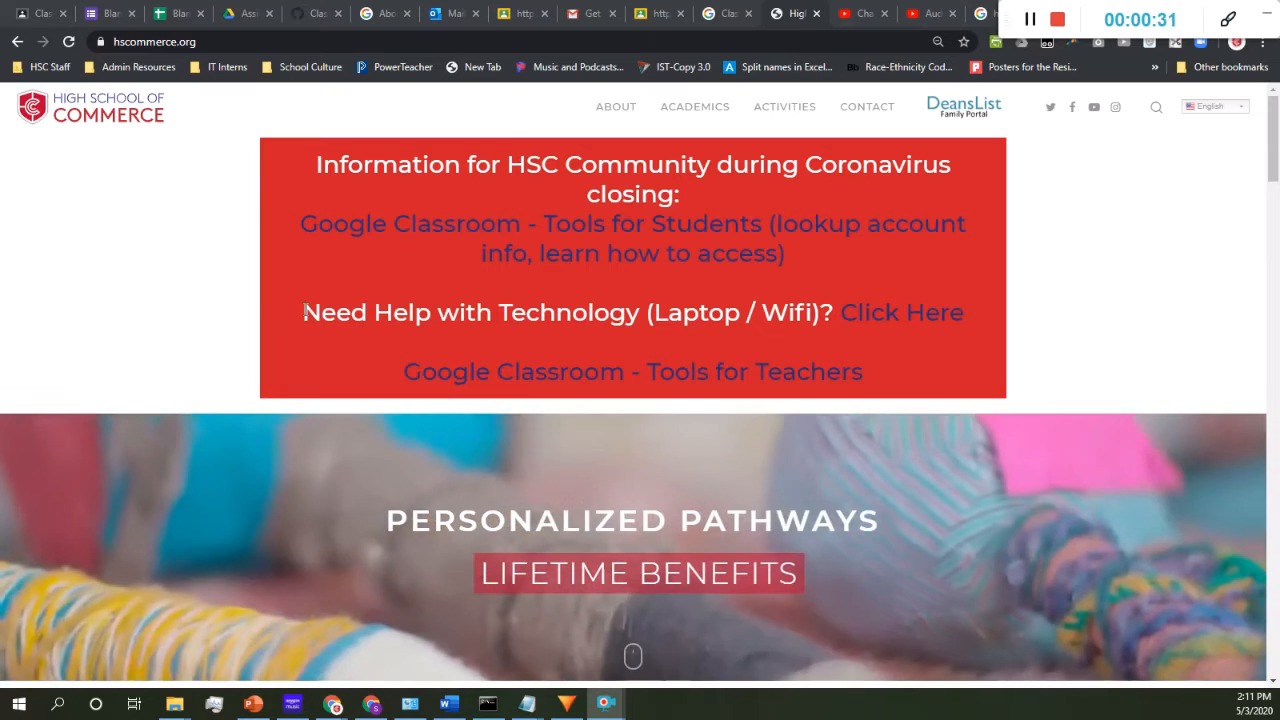
{"action": "left_click_drag", "start_coordinate": [305, 312], "coordinate": [966, 312]}
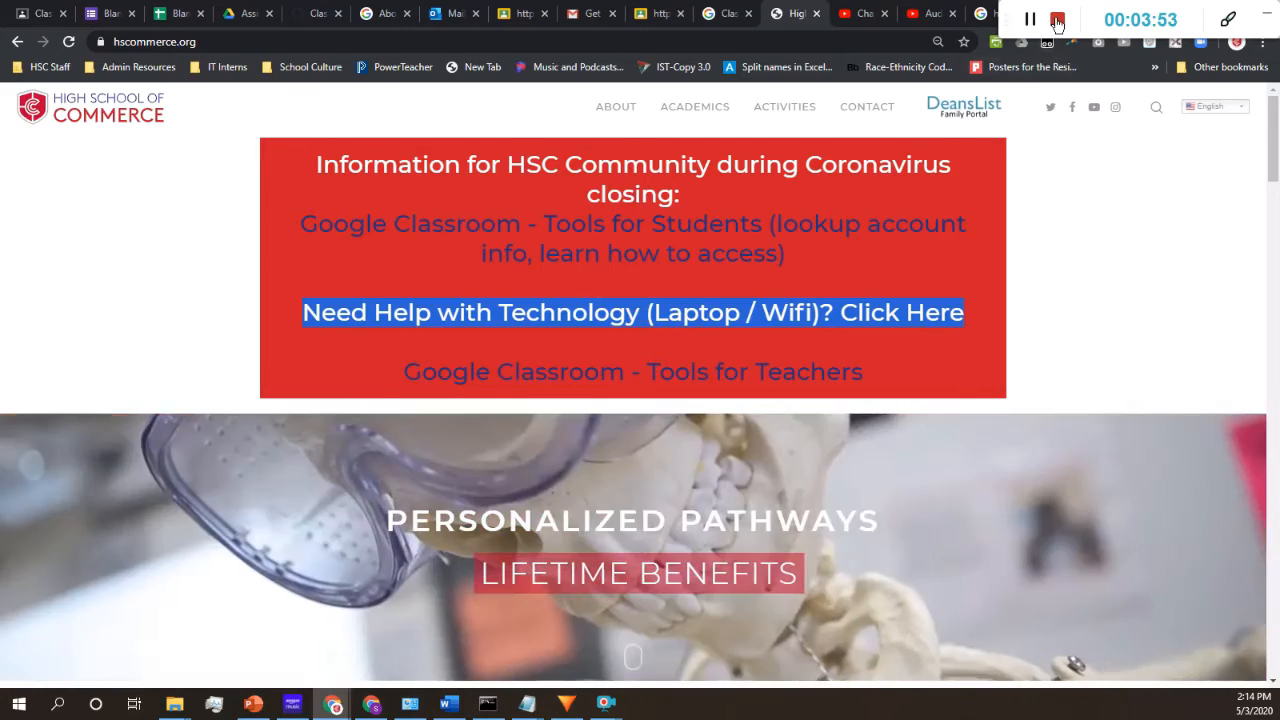
{"action": "left_click", "coordinate": [1057, 20]}
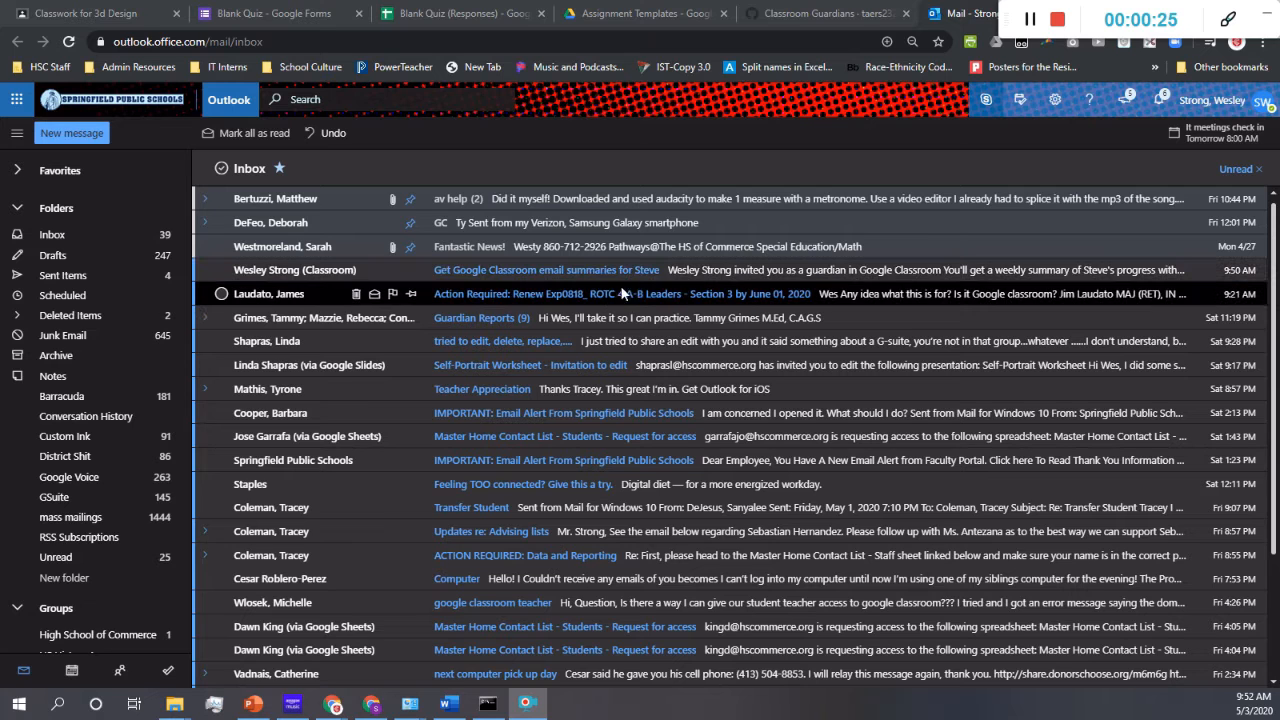
Enlarge the page and open the inbox message inviting the guardian to get Google Classroom email summaries
{"action": "key", "text": "ctrl+plus"}
{"action": "key", "text": "ctrl+plus"}
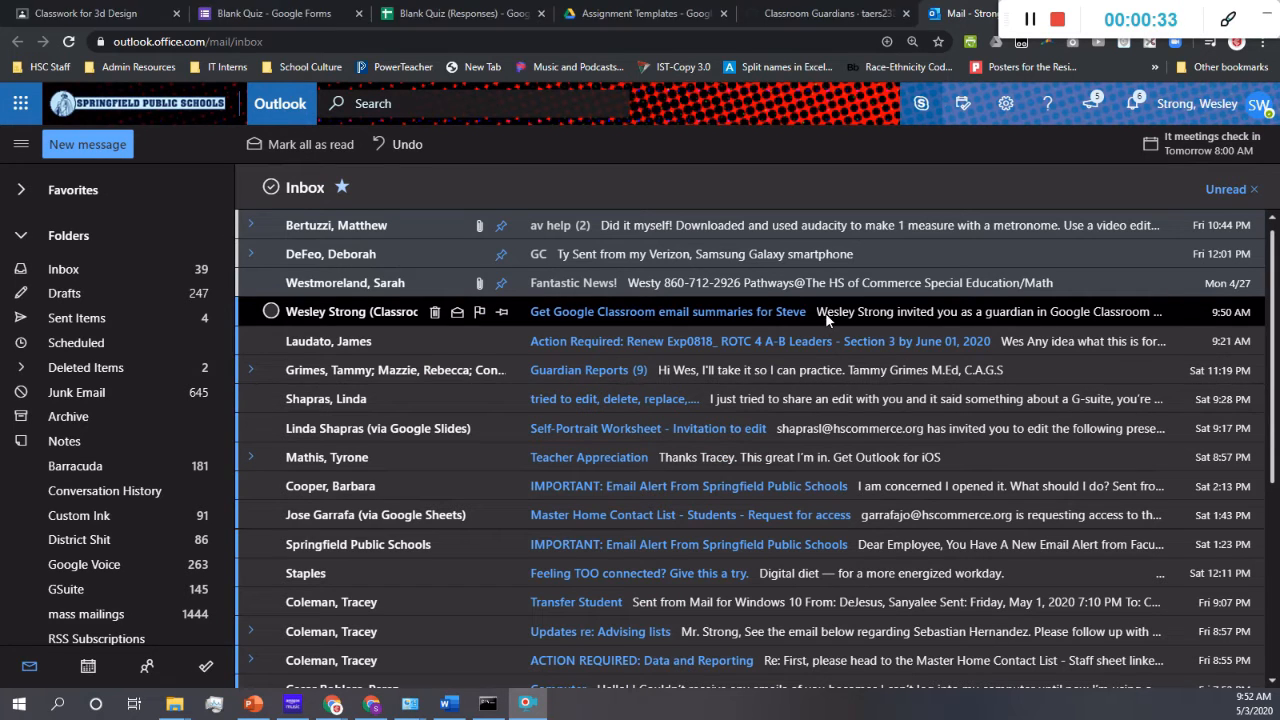
{"action": "left_click", "coordinate": [825, 314]}
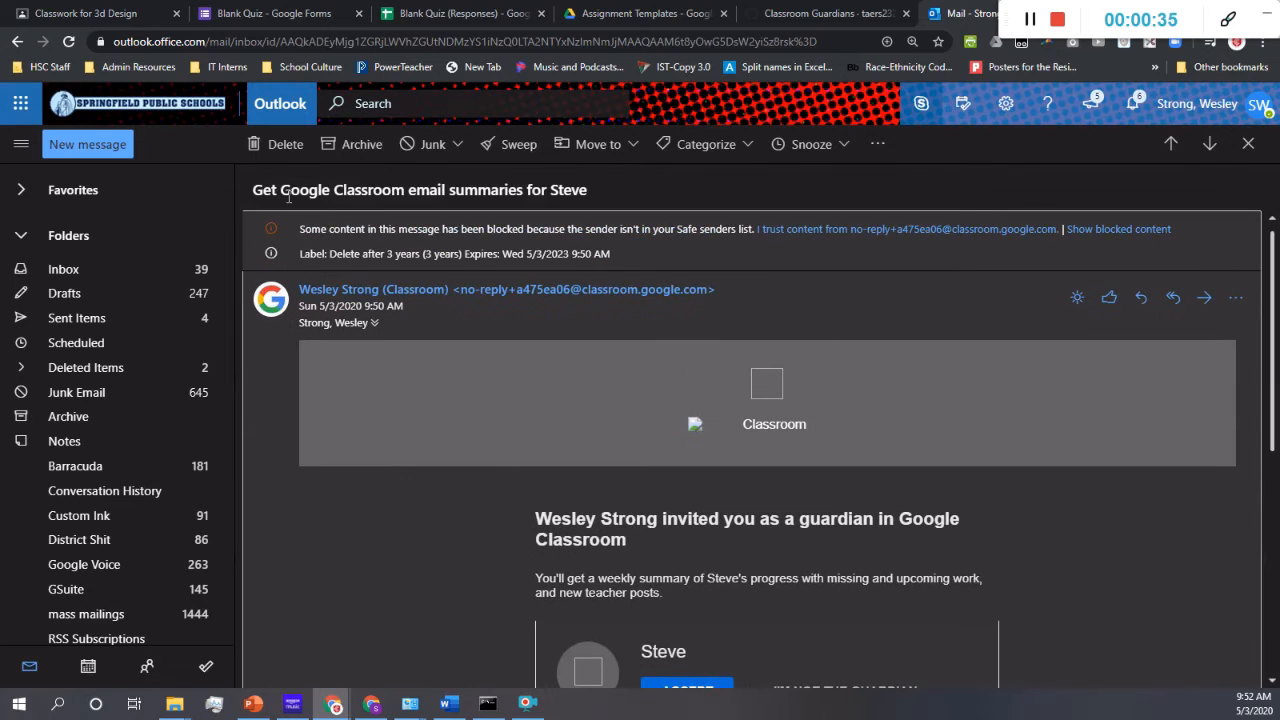
{"action": "left_click_drag", "start_coordinate": [253, 190], "coordinate": [616, 206]}
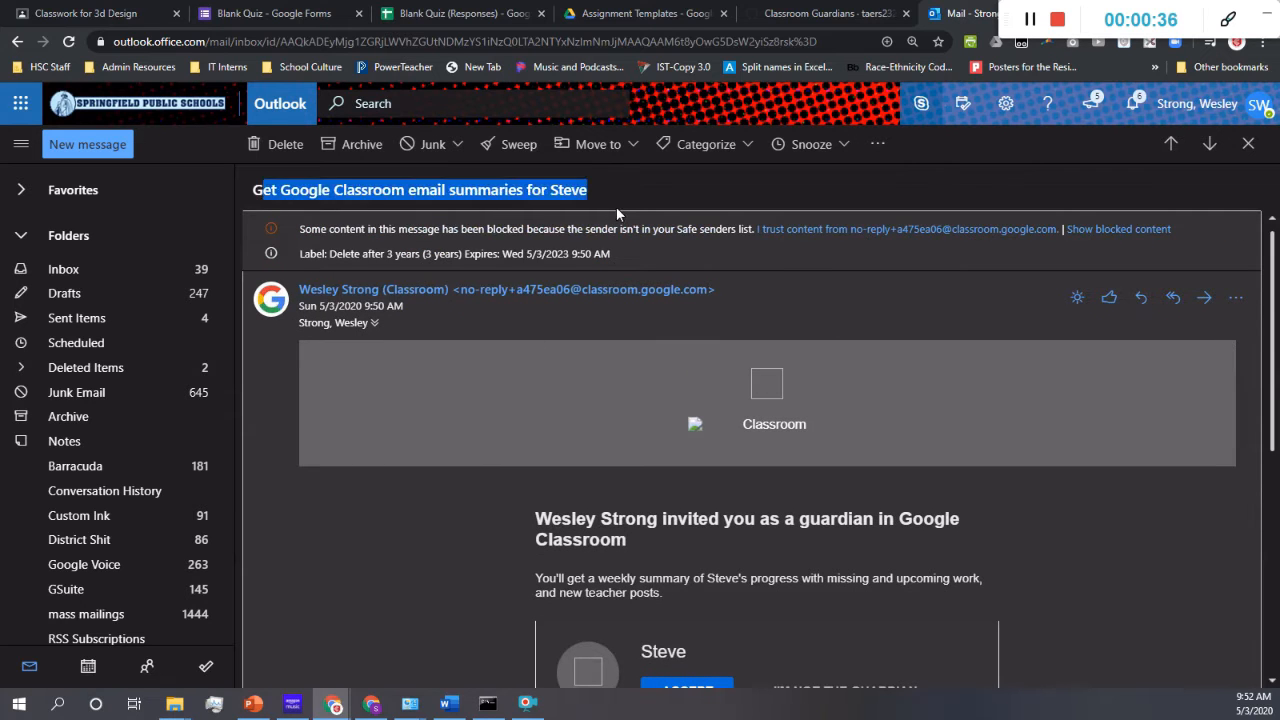
{"action": "left_click", "coordinate": [548, 194]}
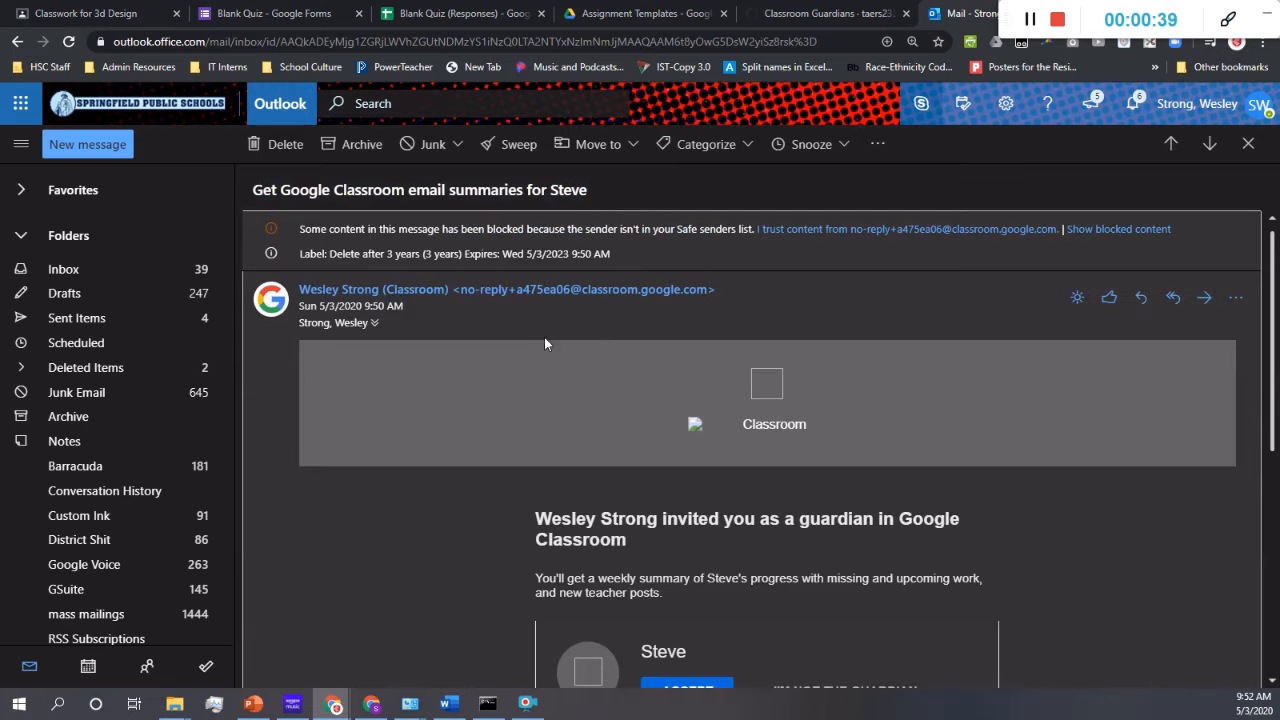
Accept the guardian invitation in the email and confirm it in Classroom with the signed-in account
{"action": "scroll", "coordinate": [540, 335], "scroll_direction": "down", "scroll_amount": 2}
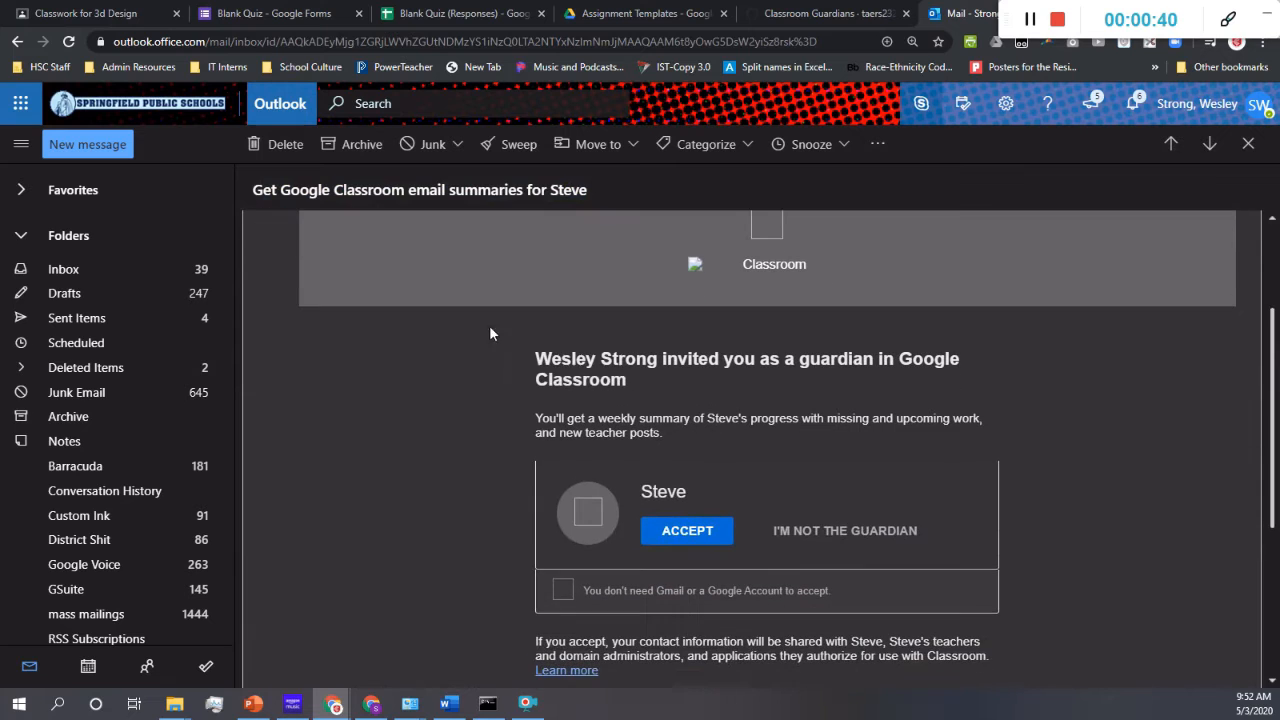
{"action": "left_click", "coordinate": [706, 541]}
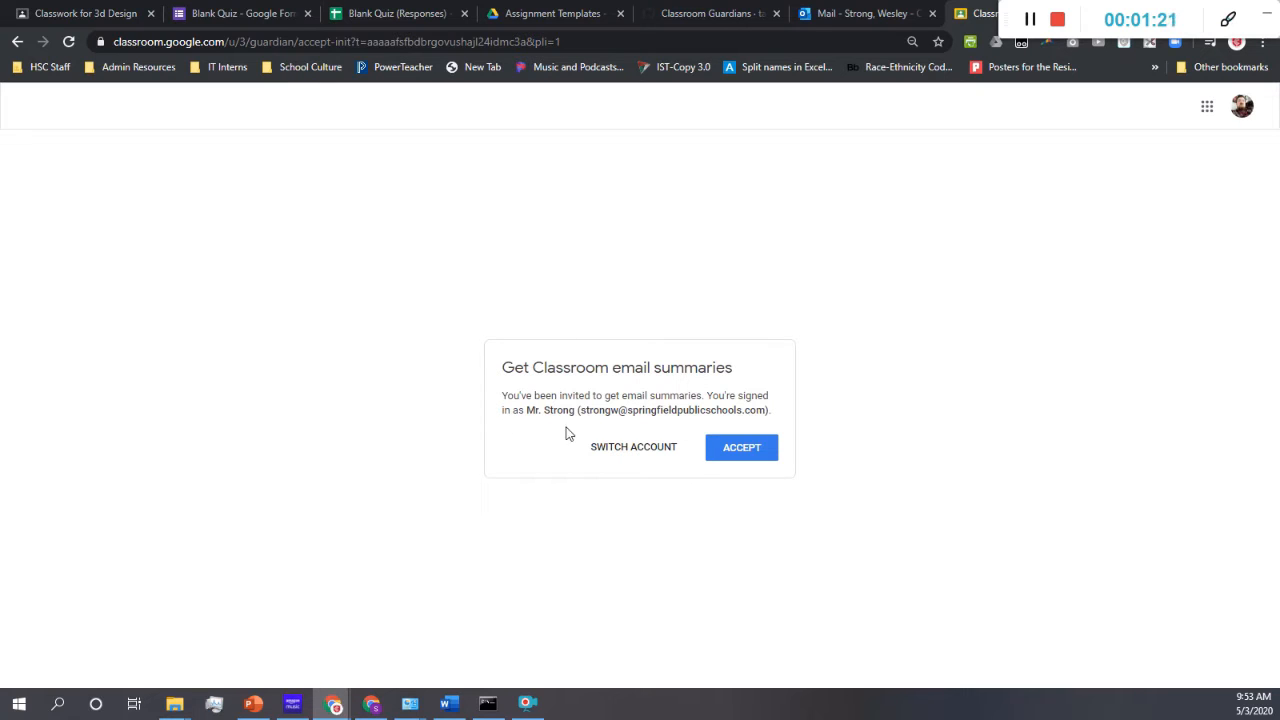
{"action": "left_click", "coordinate": [757, 452]}
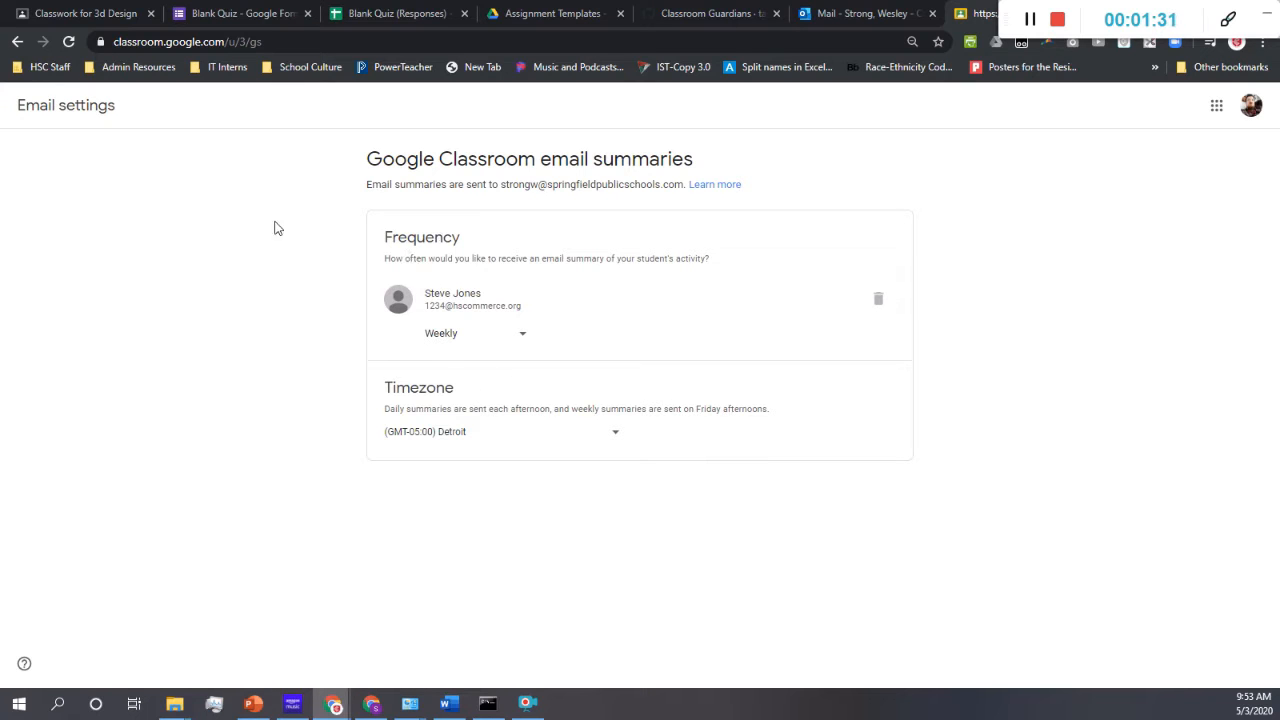
Choose Weekly as the student's email summary frequency and set the time zone to (GMT-05:00) Eastern Time
{"action": "left_click", "coordinate": [518, 339]}
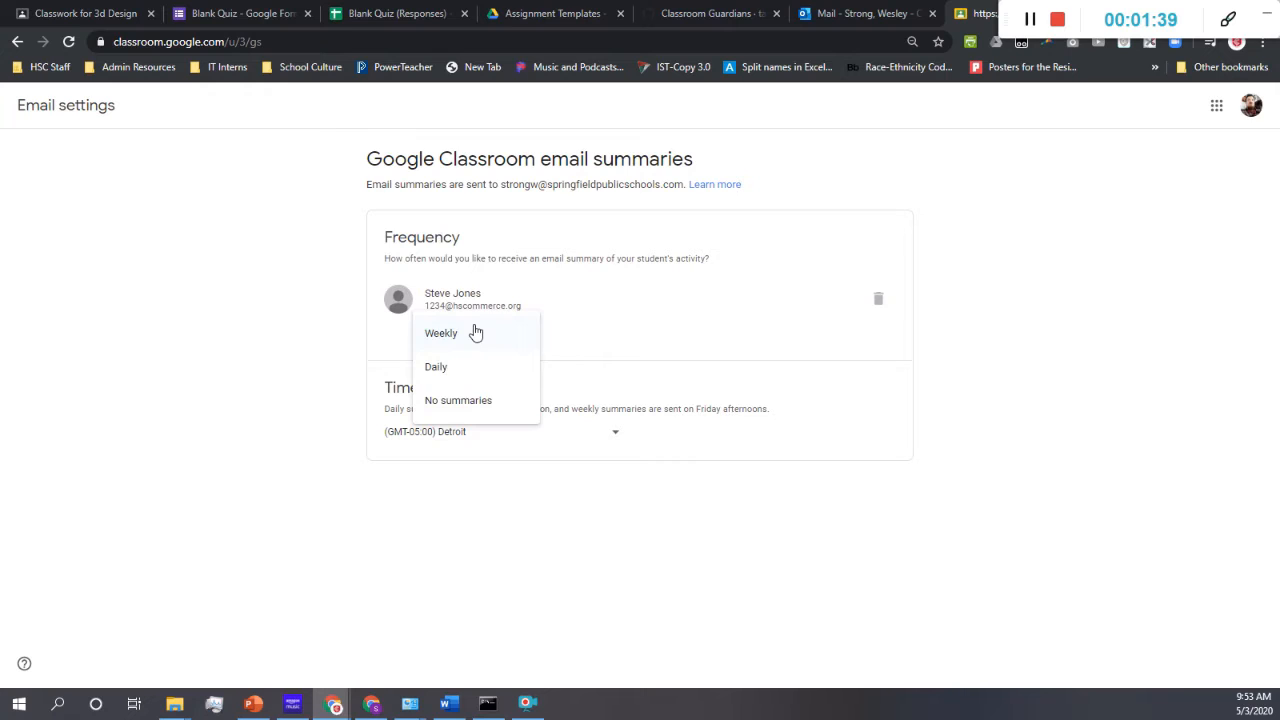
{"action": "left_click", "coordinate": [475, 333]}
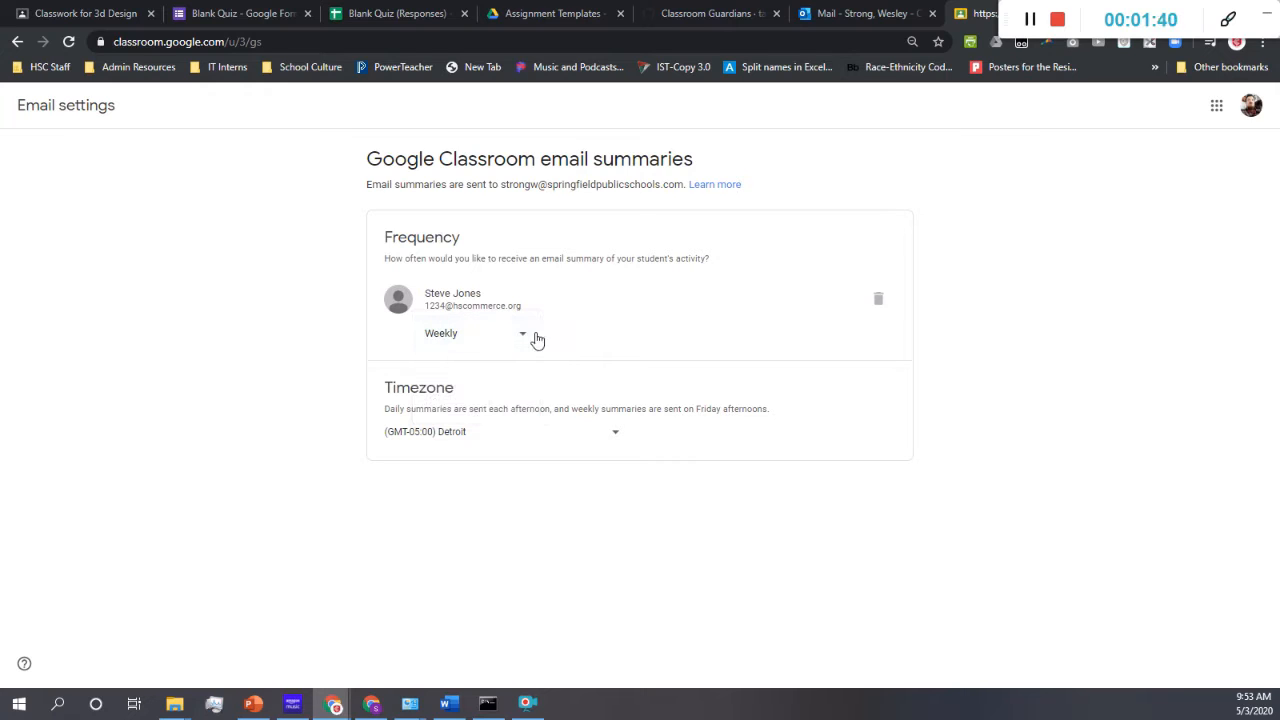
{"action": "left_click", "coordinate": [506, 437]}
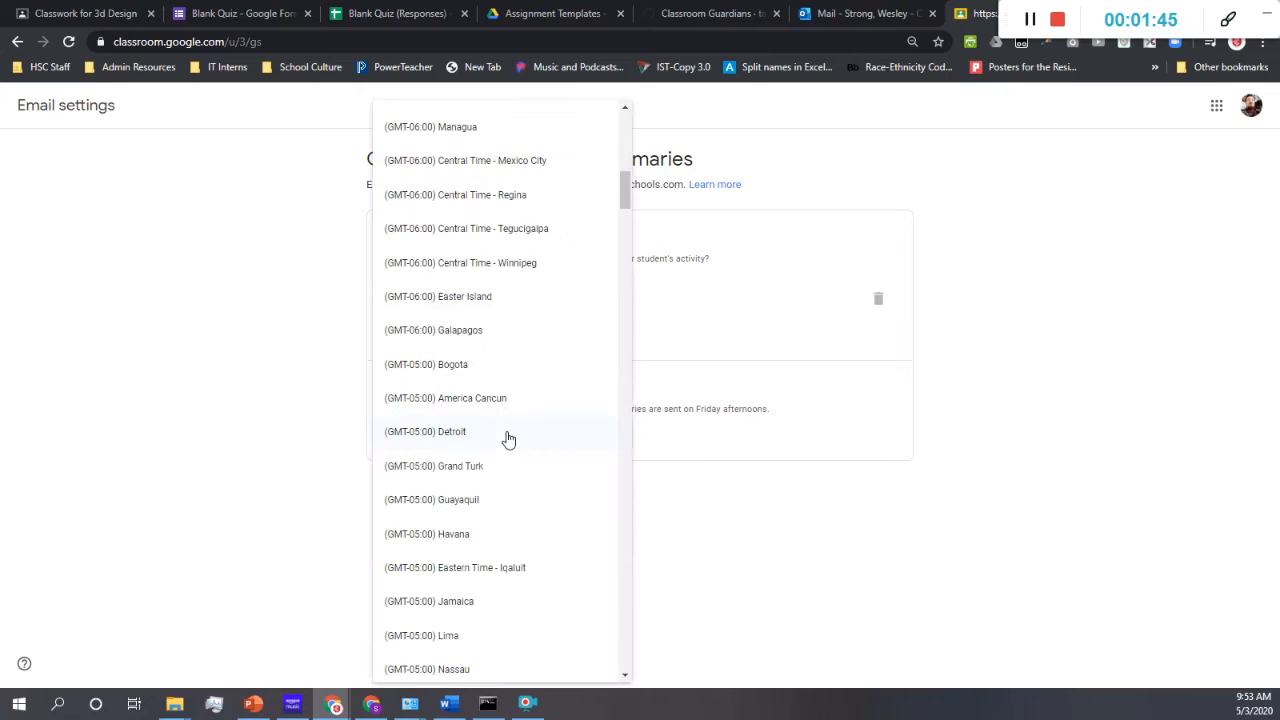
{"action": "scroll", "coordinate": [517, 440], "scroll_direction": "up", "scroll_amount": 3}
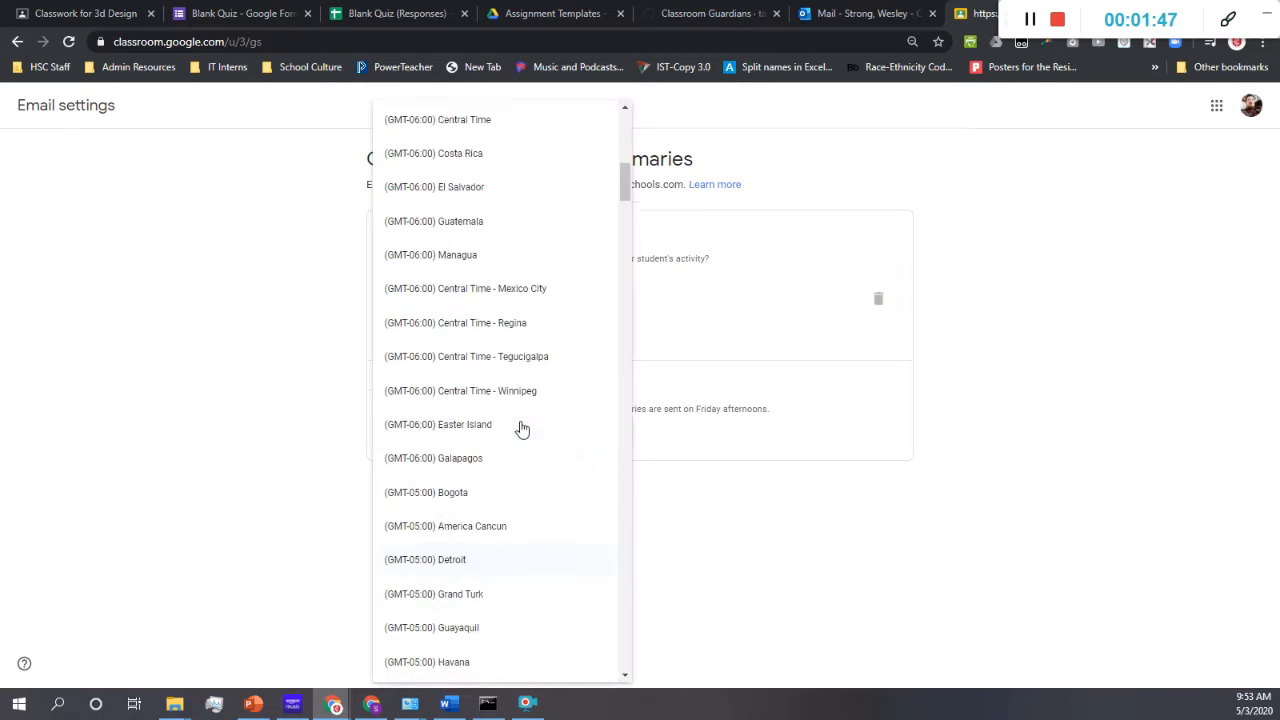
{"action": "scroll", "coordinate": [522, 435], "scroll_direction": "up", "scroll_amount": 3}
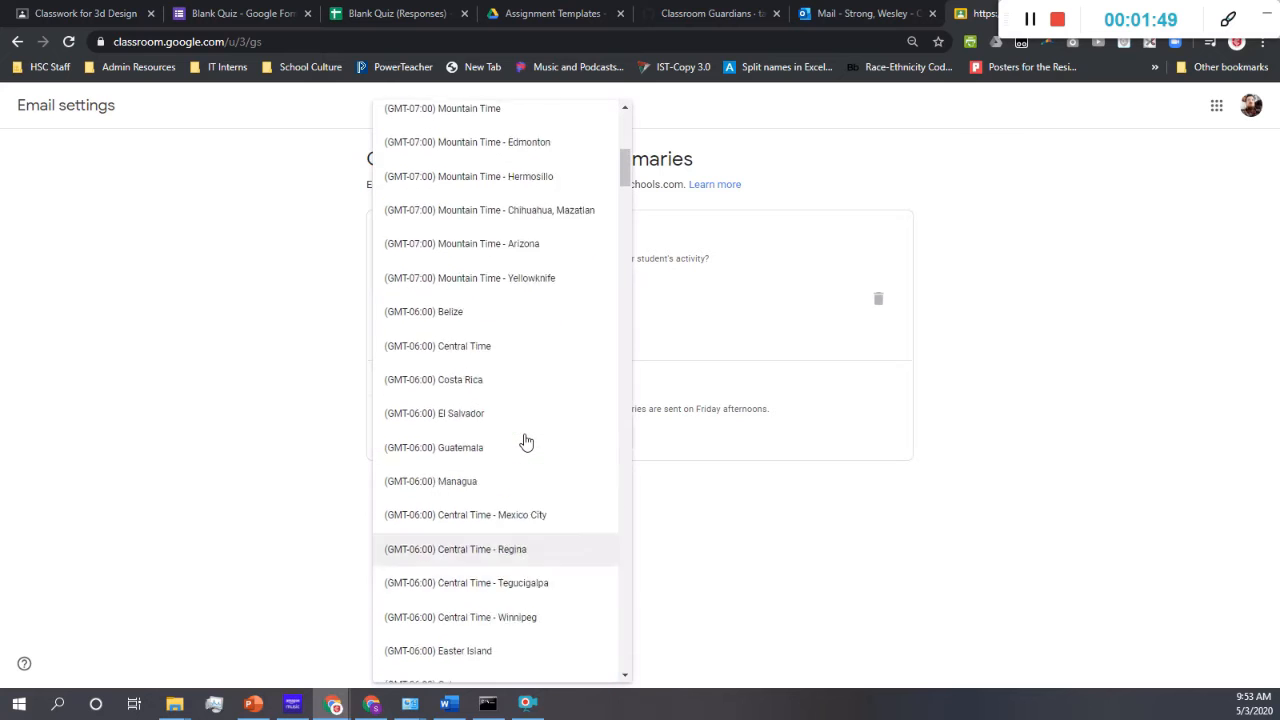
{"action": "scroll", "coordinate": [524, 440], "scroll_direction": "down", "scroll_amount": 10}
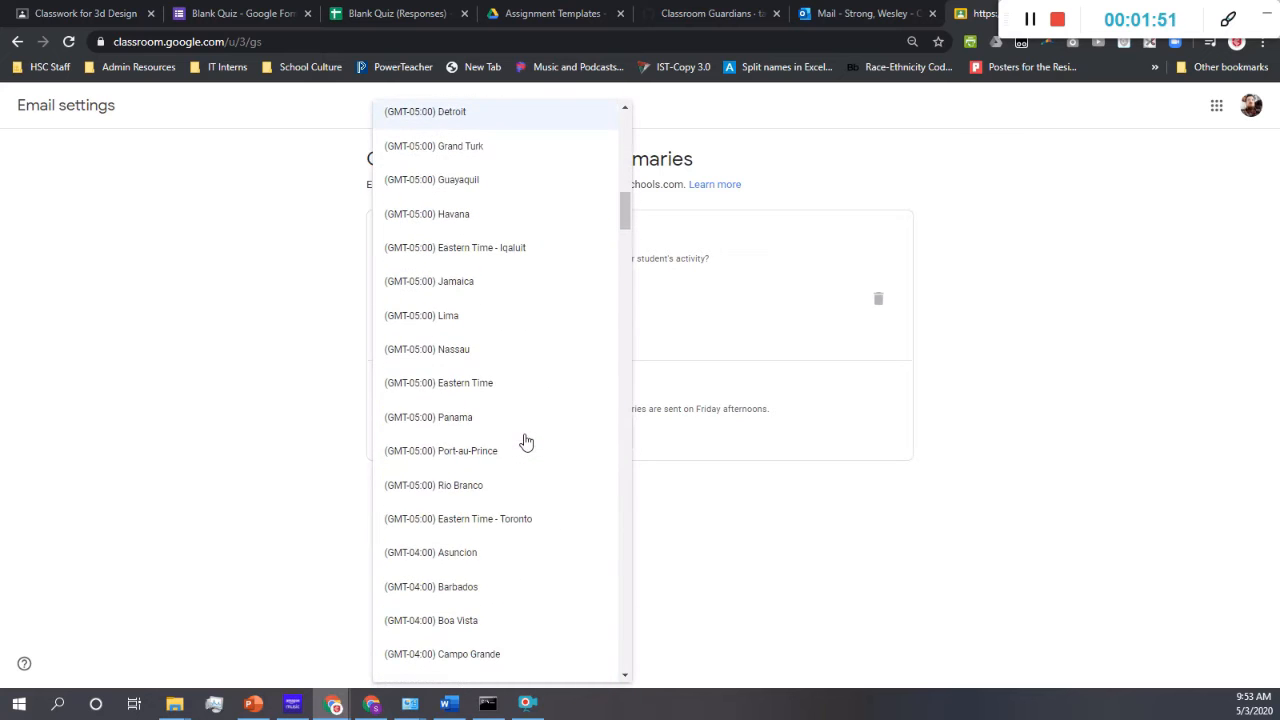
{"action": "left_click", "coordinate": [492, 397]}
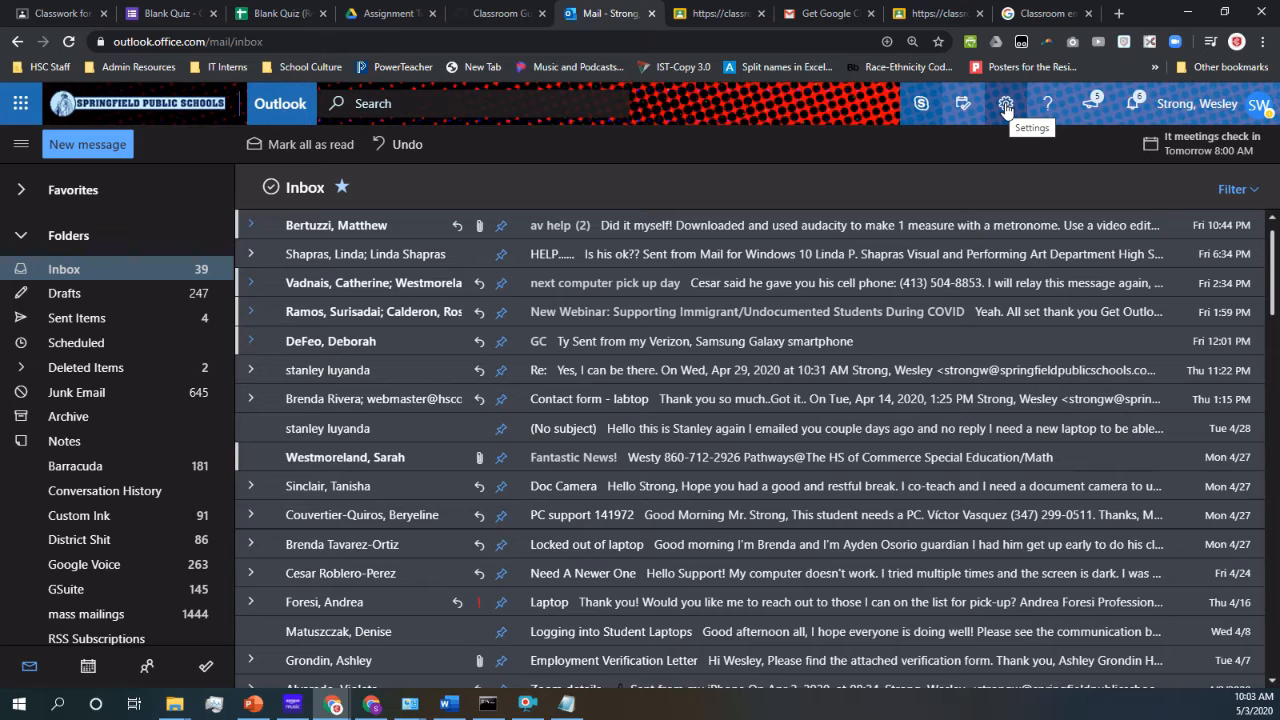
Search the Outlook settings for "rule" and open the Inbox rules
{"action": "left_click", "coordinate": [1006, 106]}
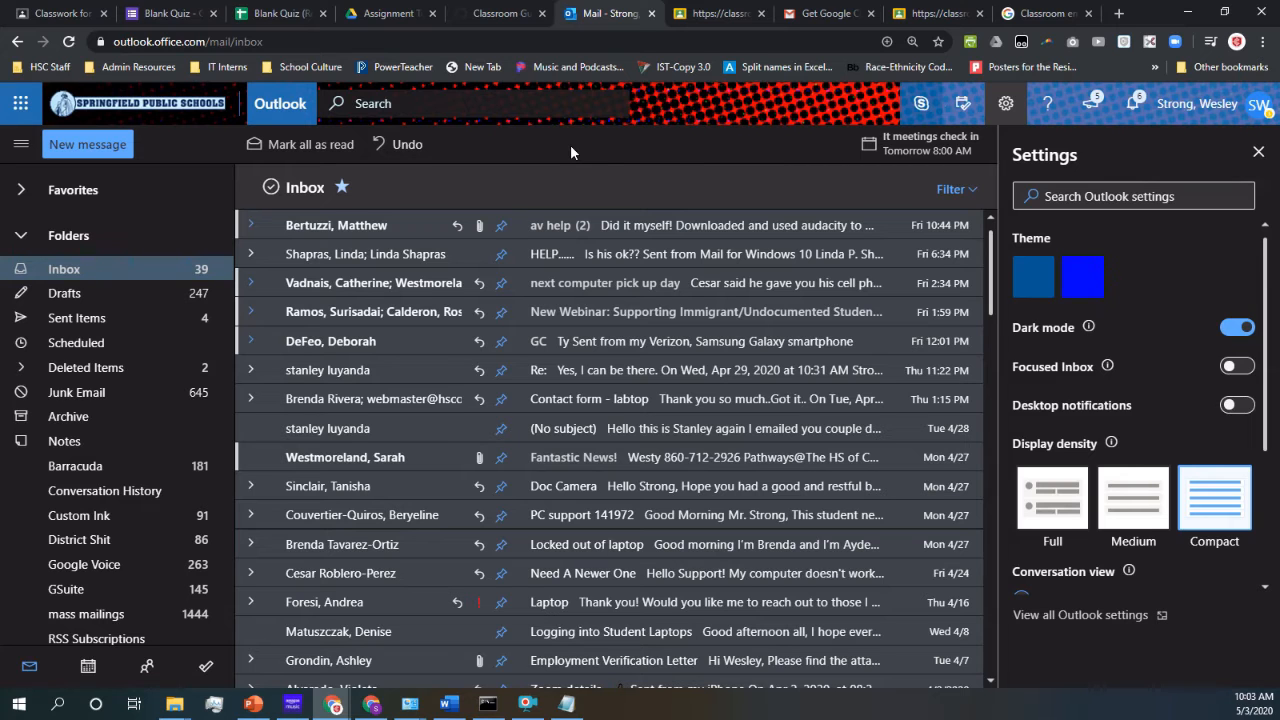
{"action": "left_click", "coordinate": [1008, 105]}
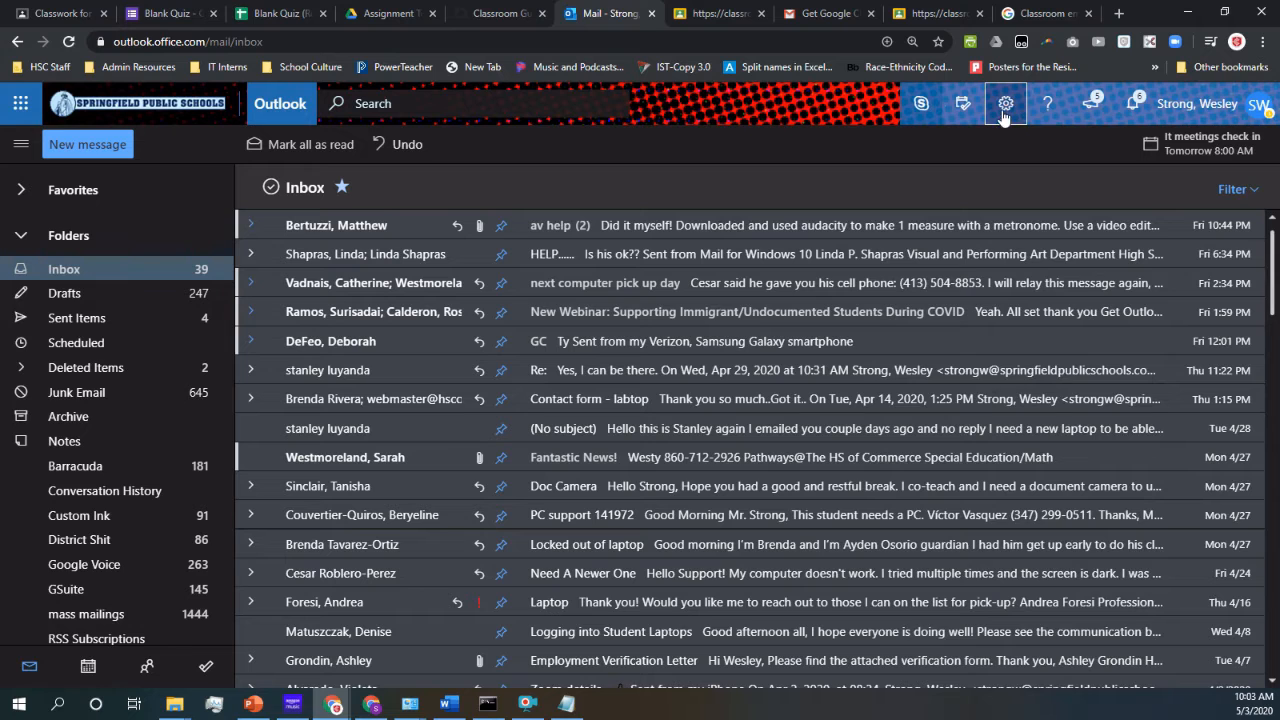
{"action": "left_click", "coordinate": [1004, 112]}
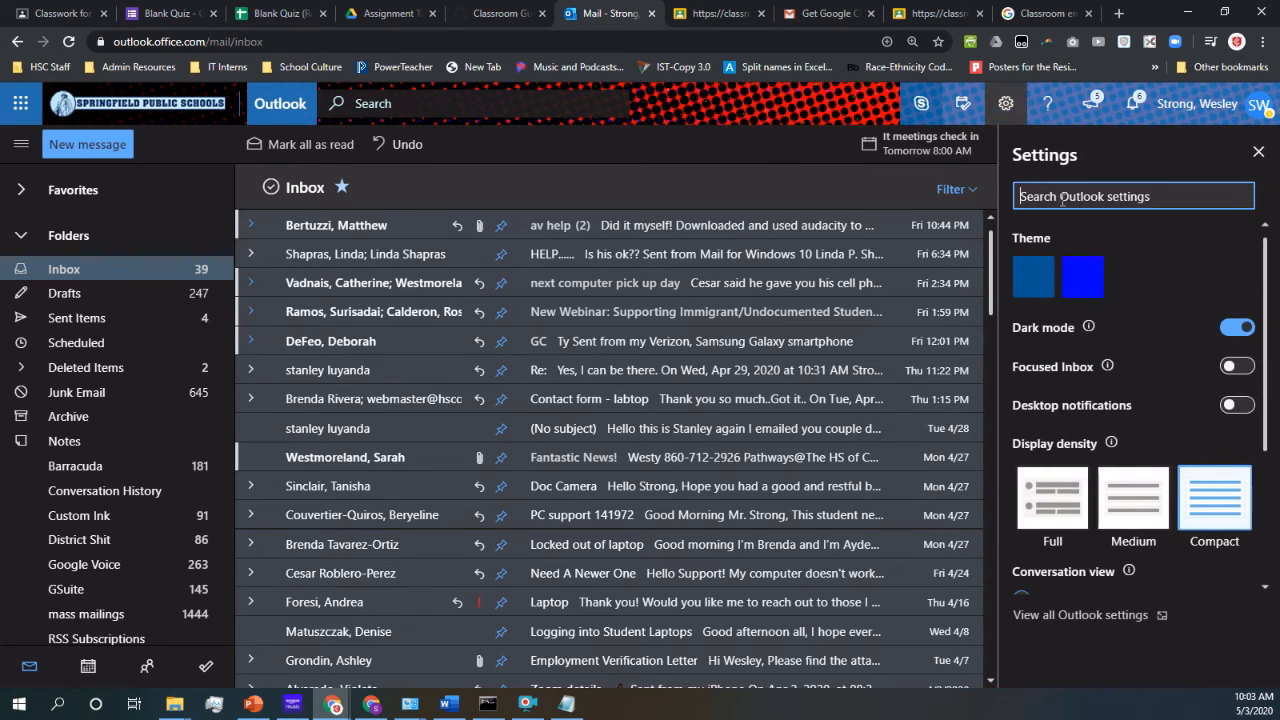
{"action": "type", "text": "rule"}
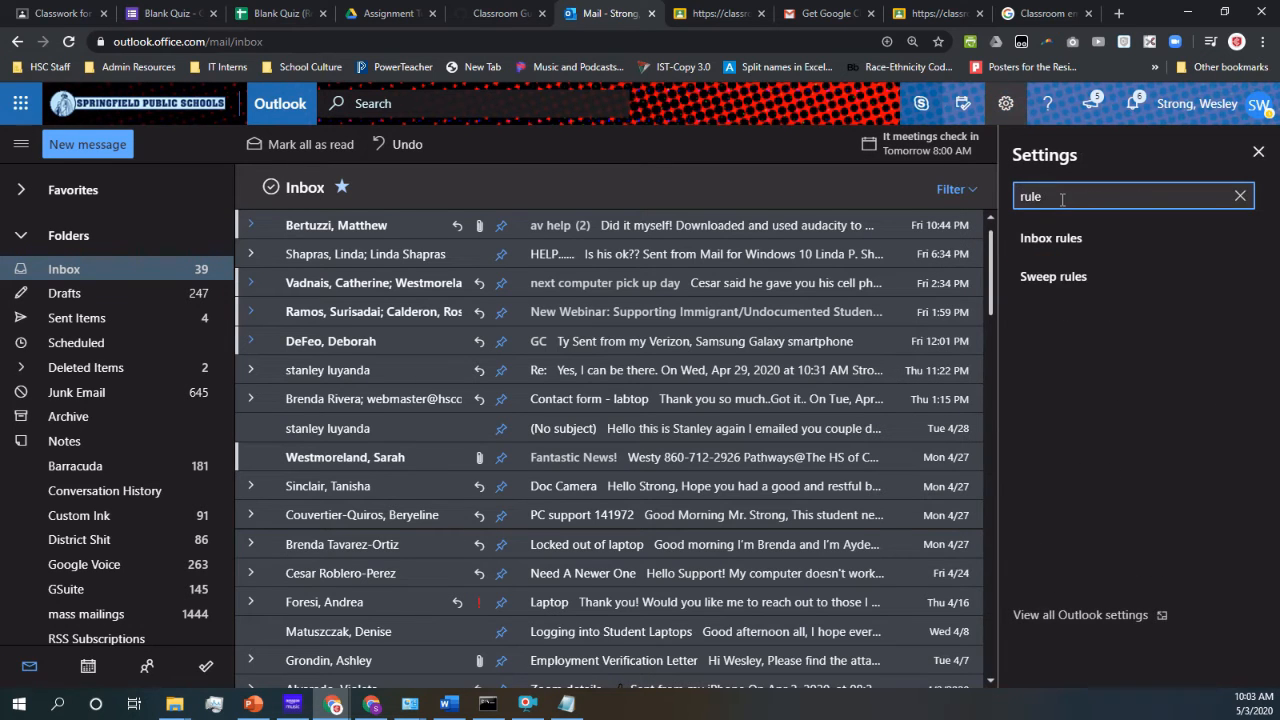
{"action": "left_click", "coordinate": [1060, 242]}
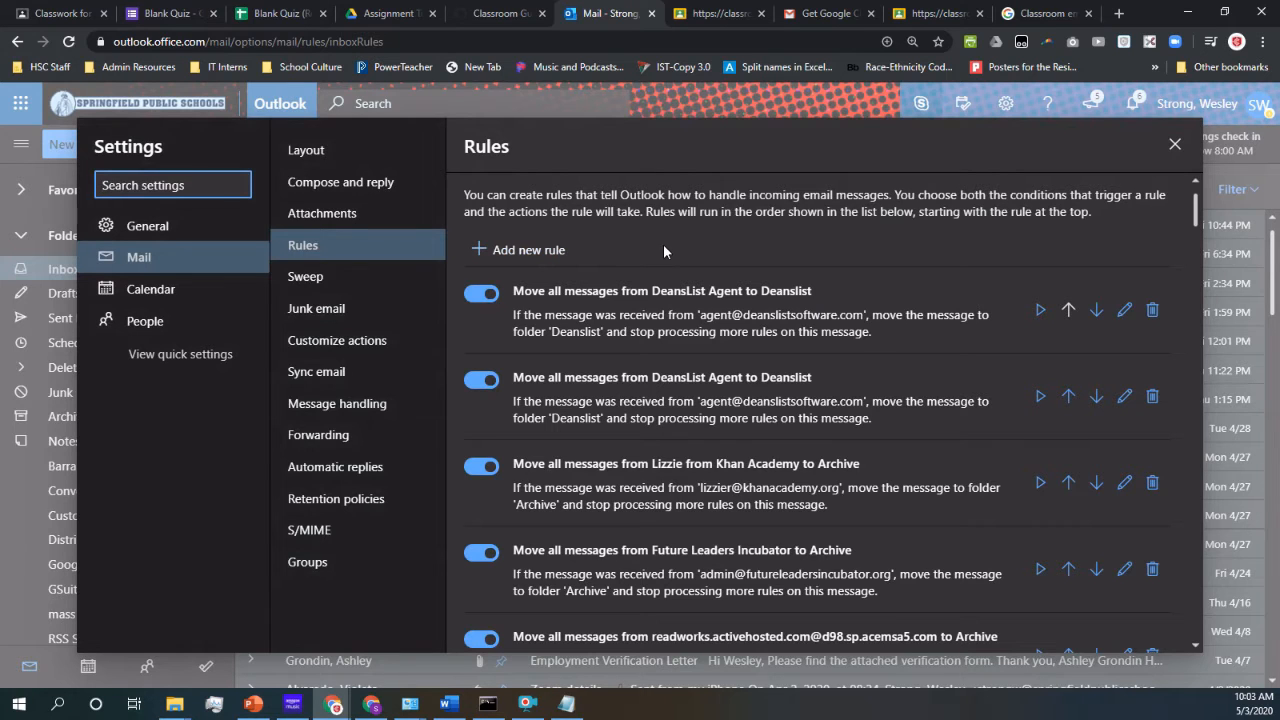
Add a new inbox rule named "Google Classroom Guardian Reports"
{"action": "left_click", "coordinate": [540, 250]}
{"action": "left_click", "coordinate": [557, 207]}
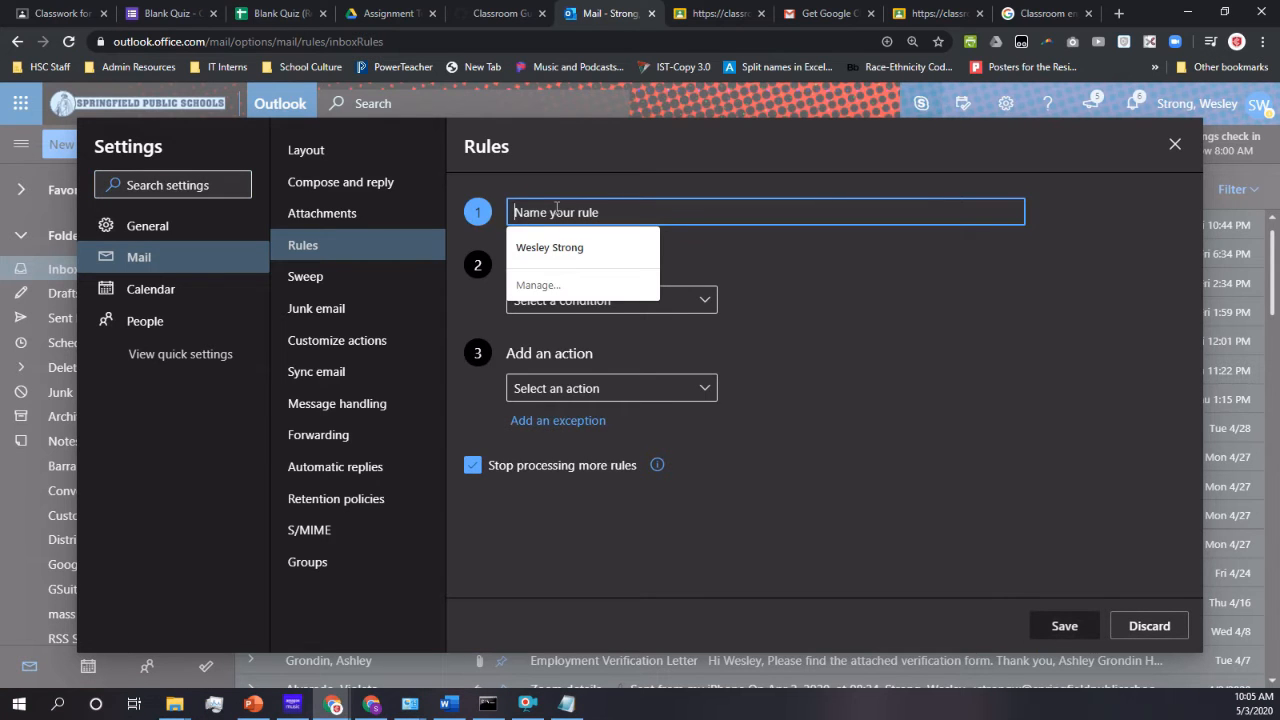
{"action": "type", "text": "Google Classroo"}
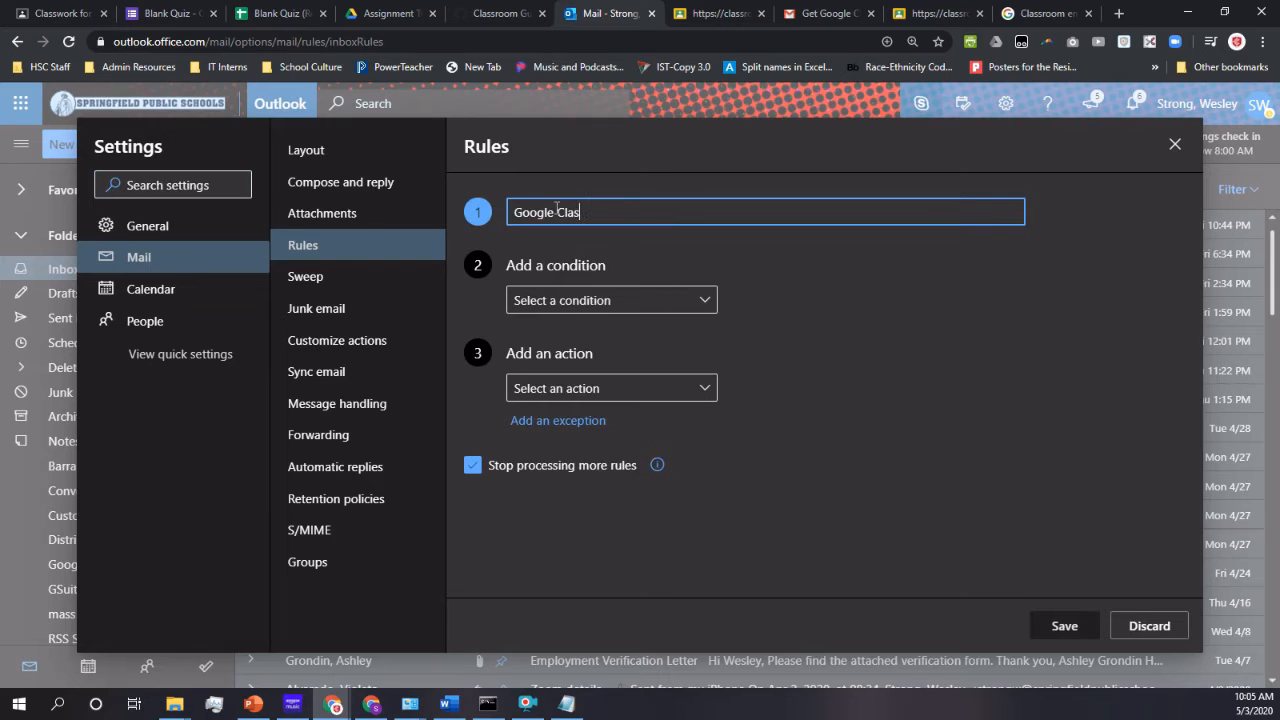
{"action": "type", "text": "m Guardian Reportsd"}
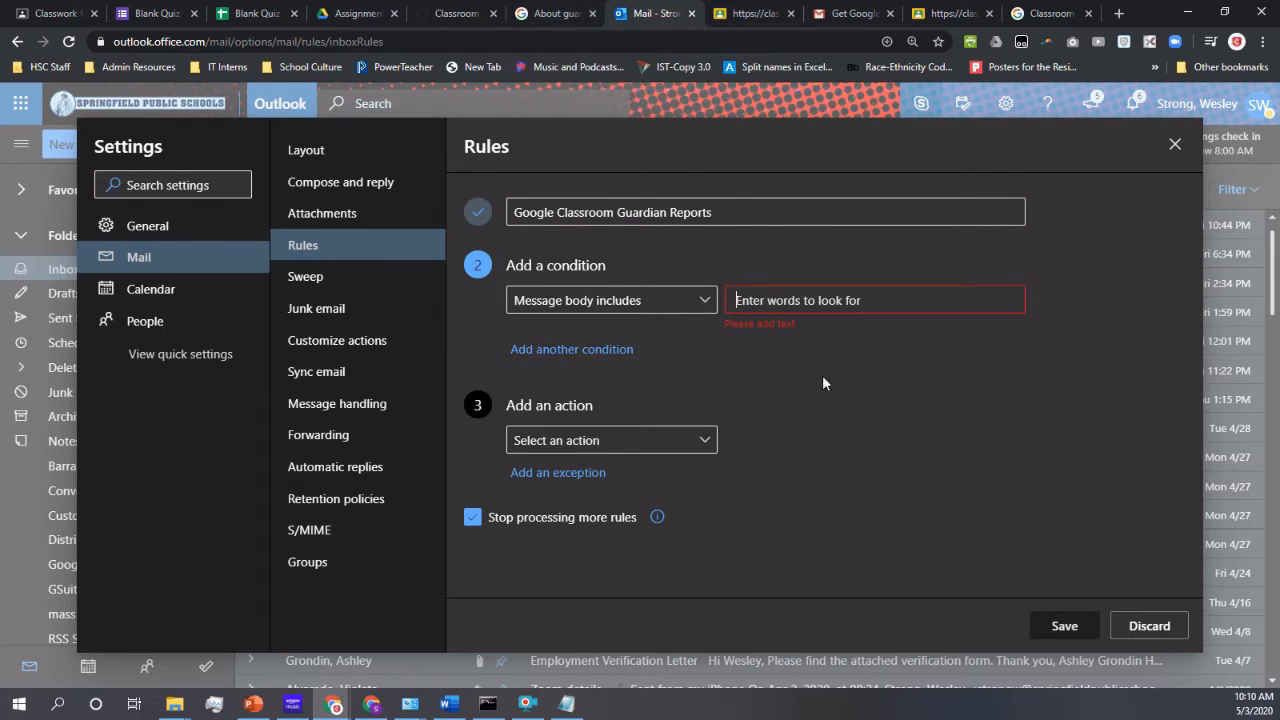
Compare the sample guardian email summary in Classroom Help with the available rule conditions to find wording the rule can match
{"action": "left_click", "coordinate": [537, 12]}
{"action": "scroll", "coordinate": [560, 310], "scroll_direction": "up", "scroll_amount": 5}
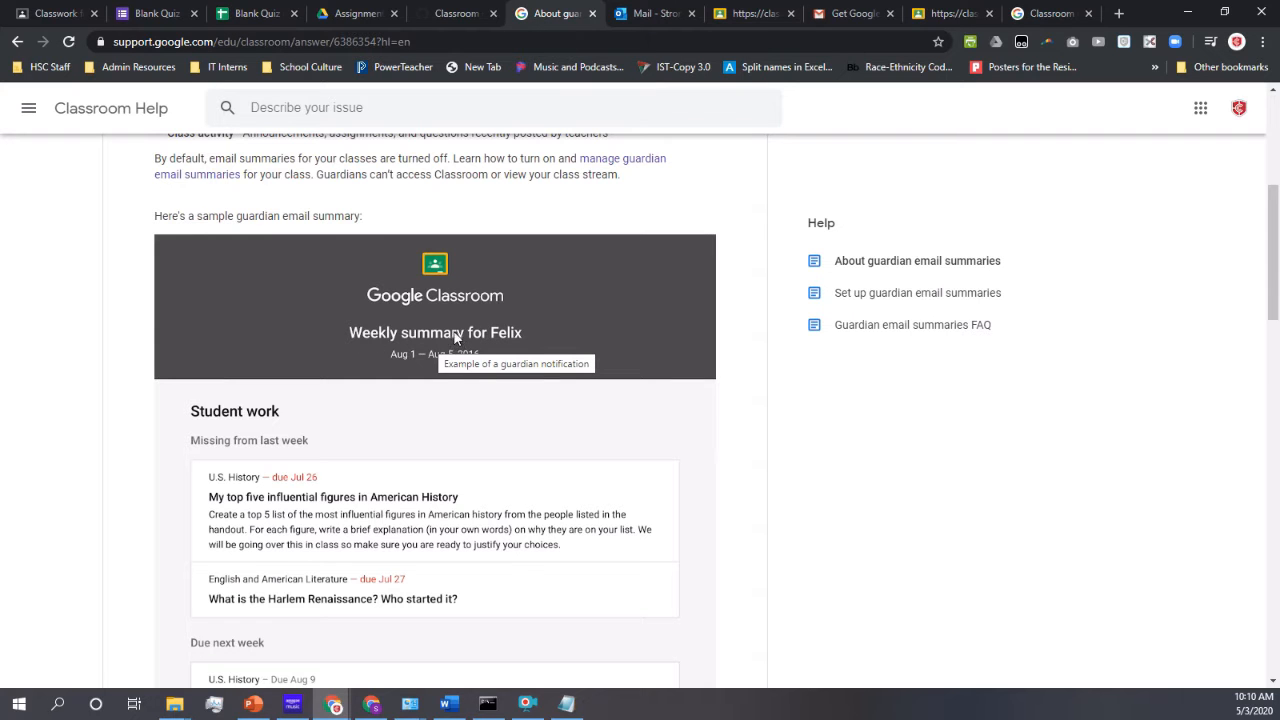
{"action": "left_click", "coordinate": [626, 22]}
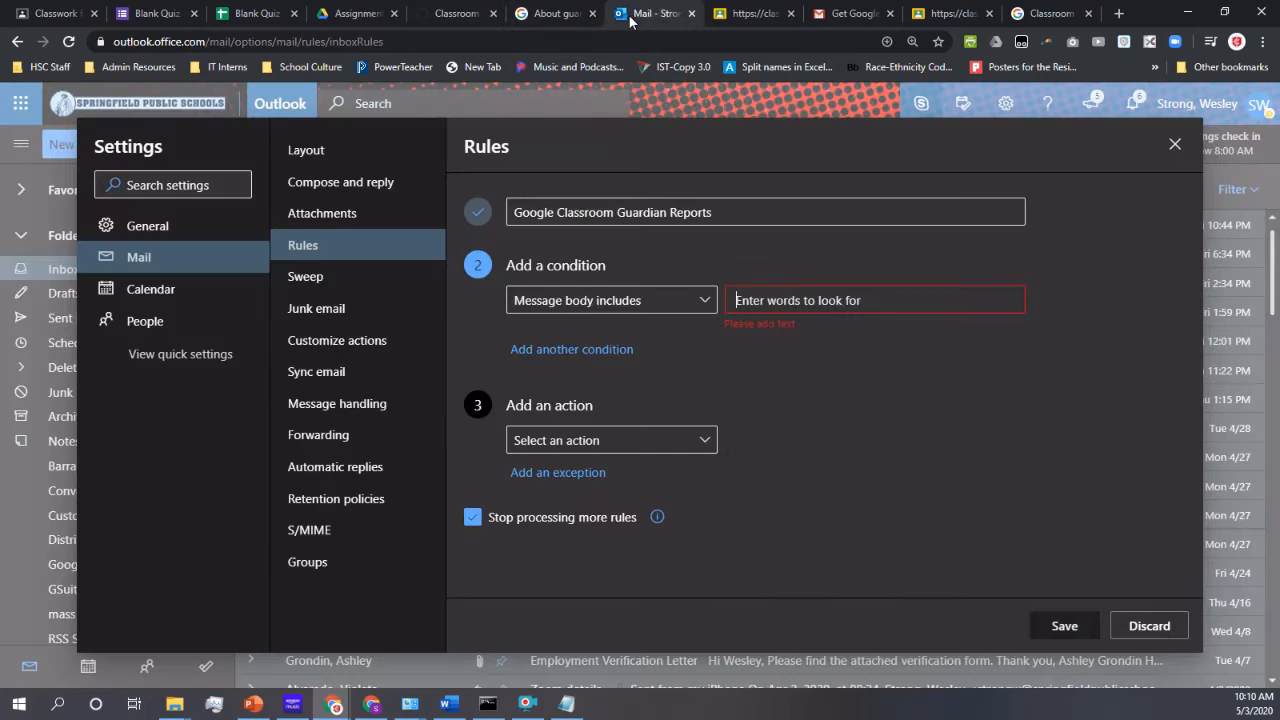
{"action": "left_click", "coordinate": [700, 303]}
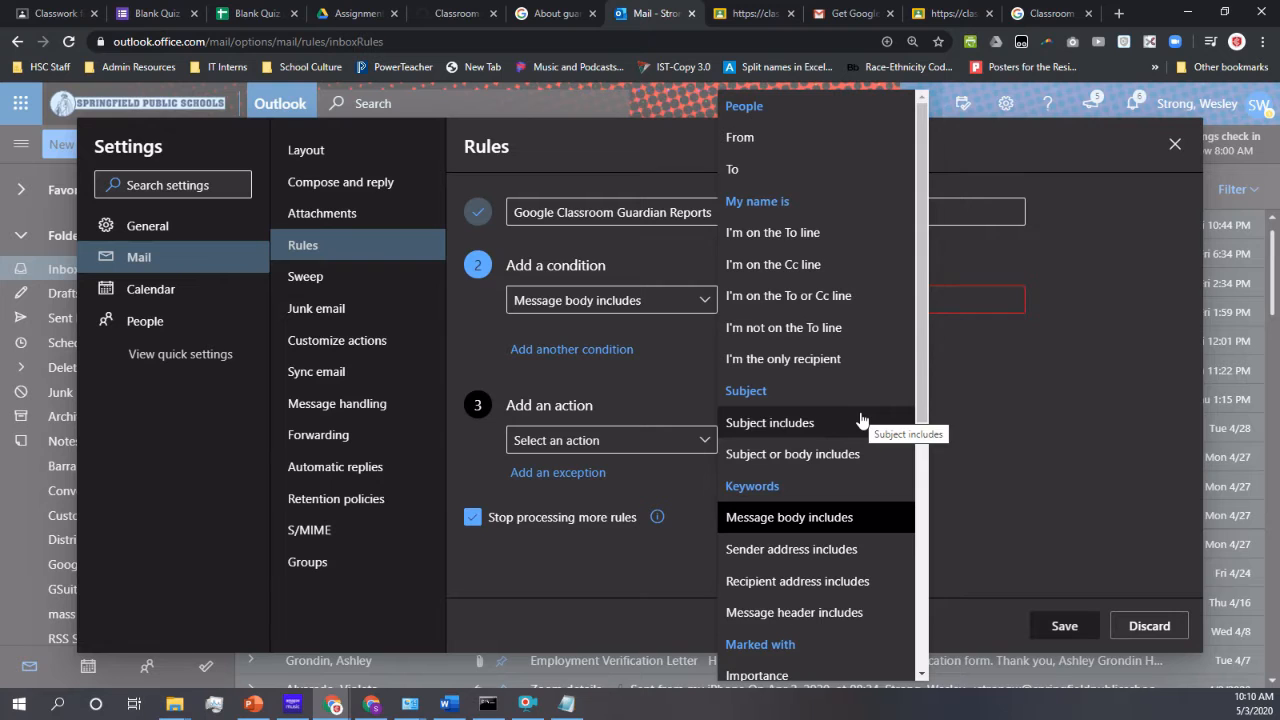
{"action": "left_click", "coordinate": [553, 13]}
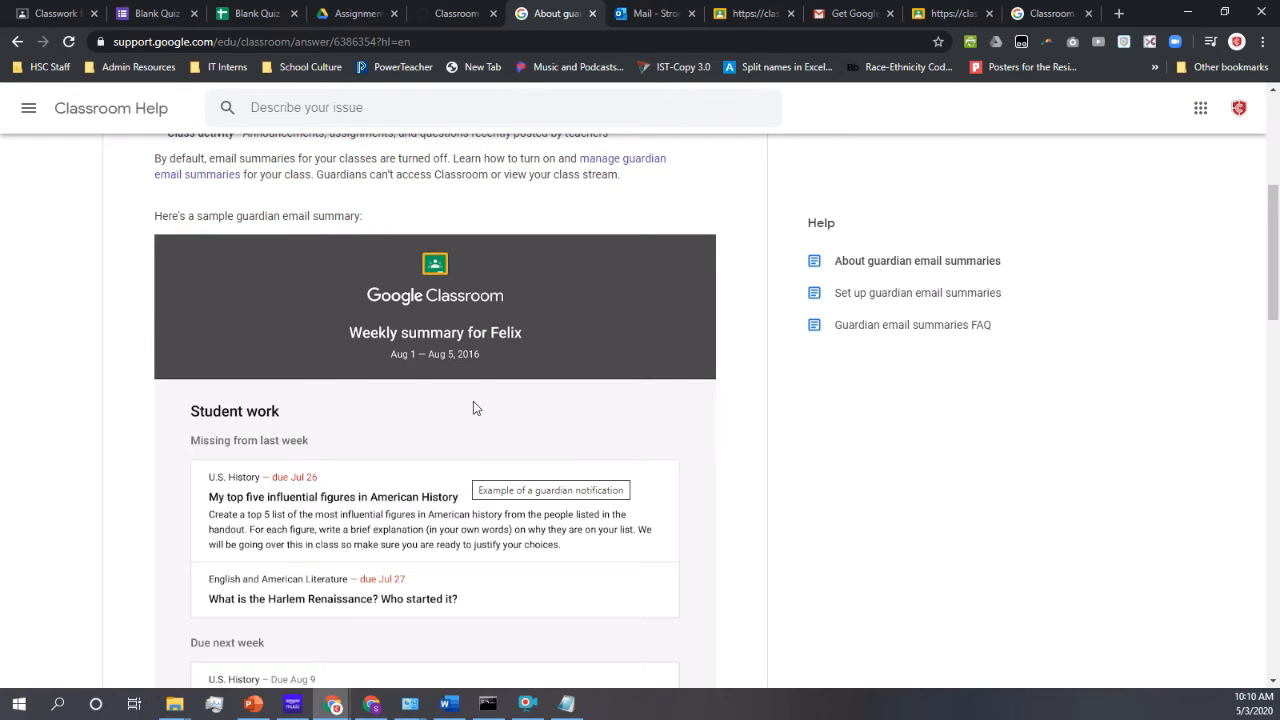
{"action": "scroll", "coordinate": [529, 408], "scroll_direction": "down", "scroll_amount": 2}
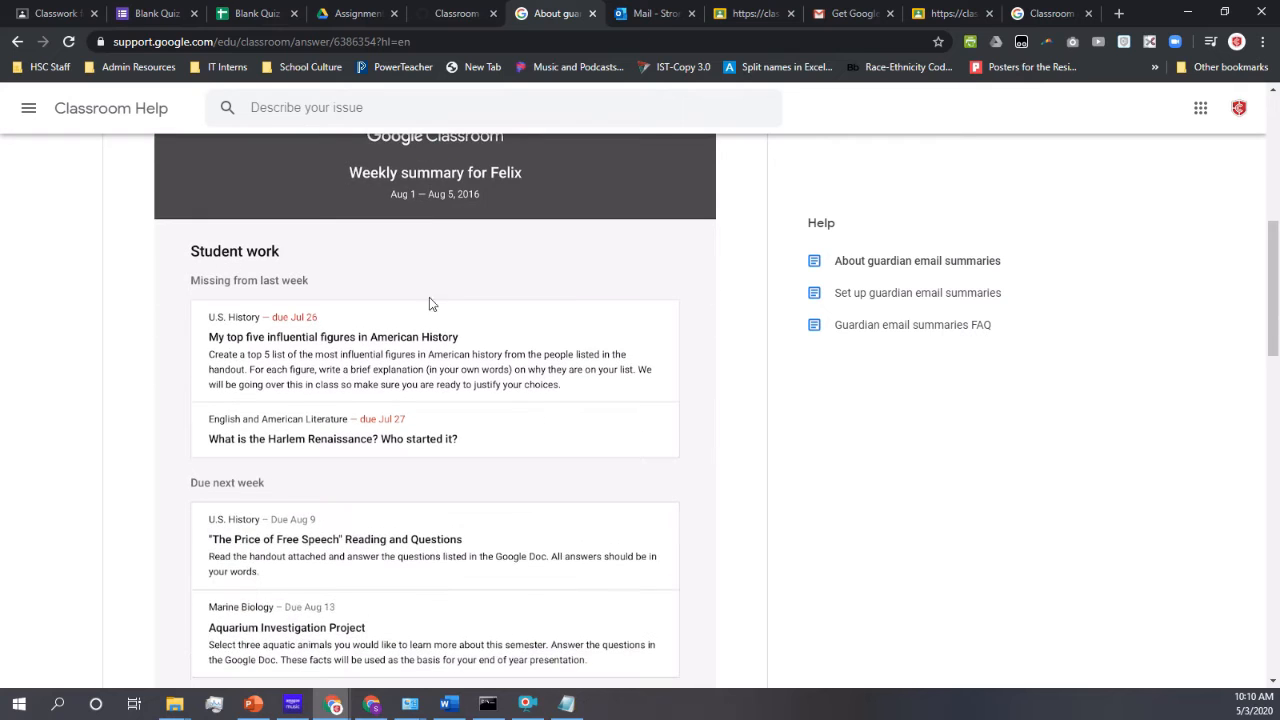
{"action": "scroll", "coordinate": [432, 303], "scroll_direction": "up", "scroll_amount": 1}
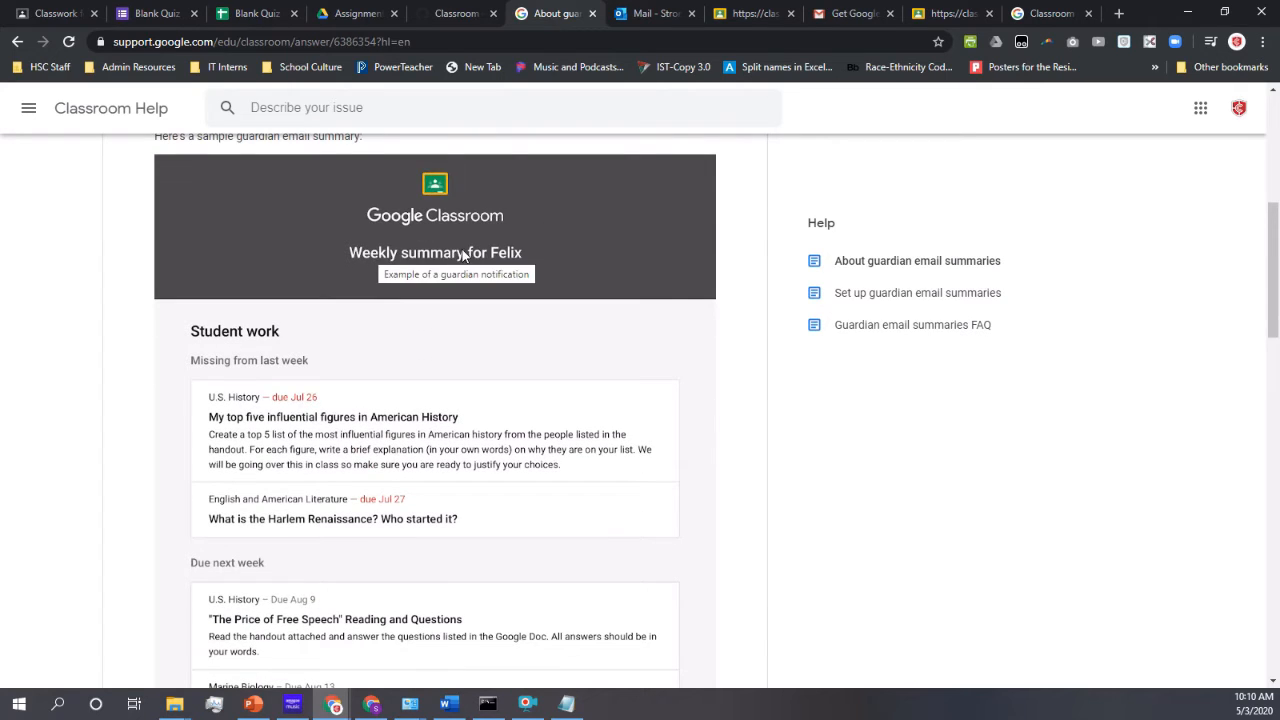
{"action": "left_click", "coordinate": [638, 18]}
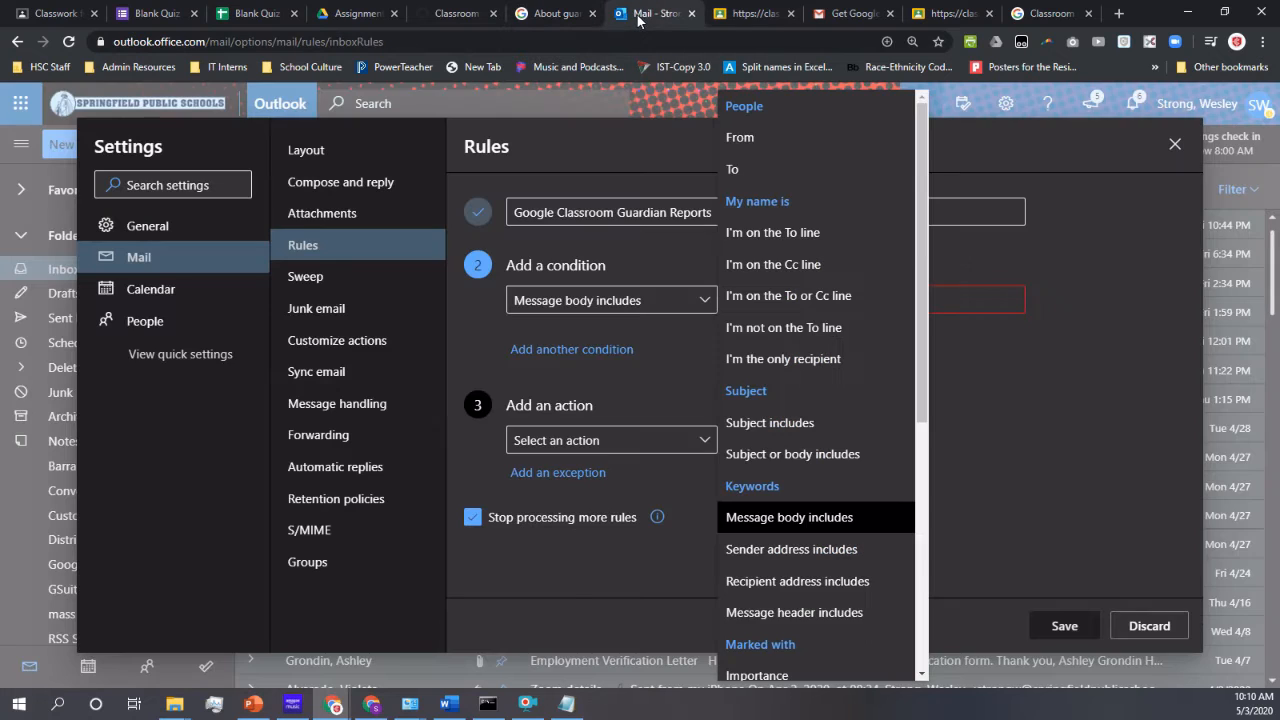
Set the rule's condition to match messages whose body includes "Weekly summary for"
{"action": "left_click", "coordinate": [1052, 429]}
{"action": "left_click", "coordinate": [947, 303]}
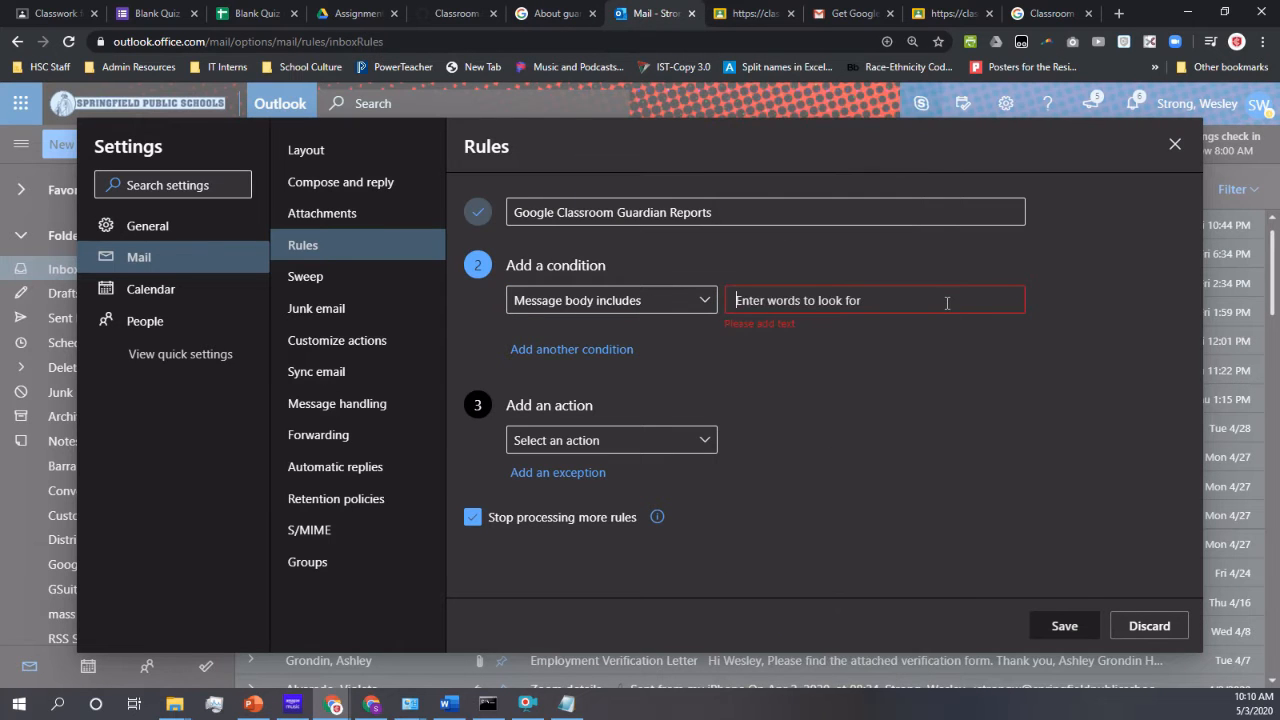
{"action": "type", "text": "Weekly "}
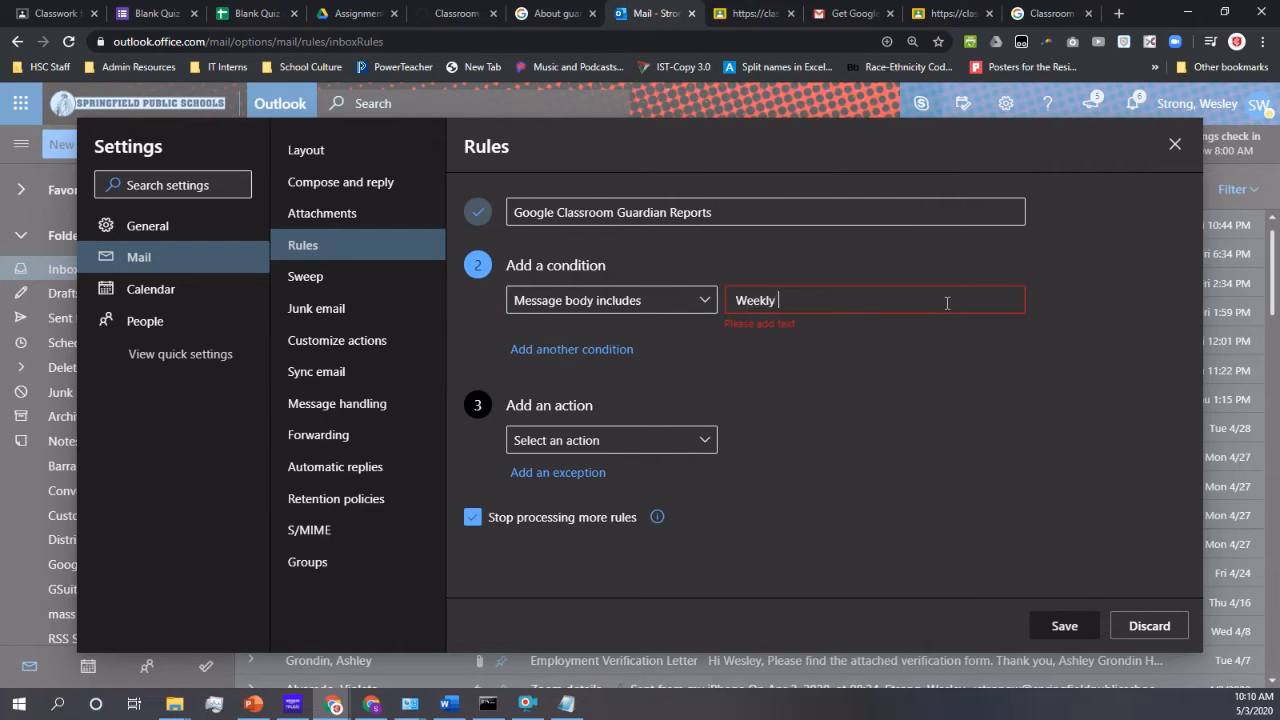
{"action": "type", "text": "summary for"}
{"action": "key", "text": "Return"}
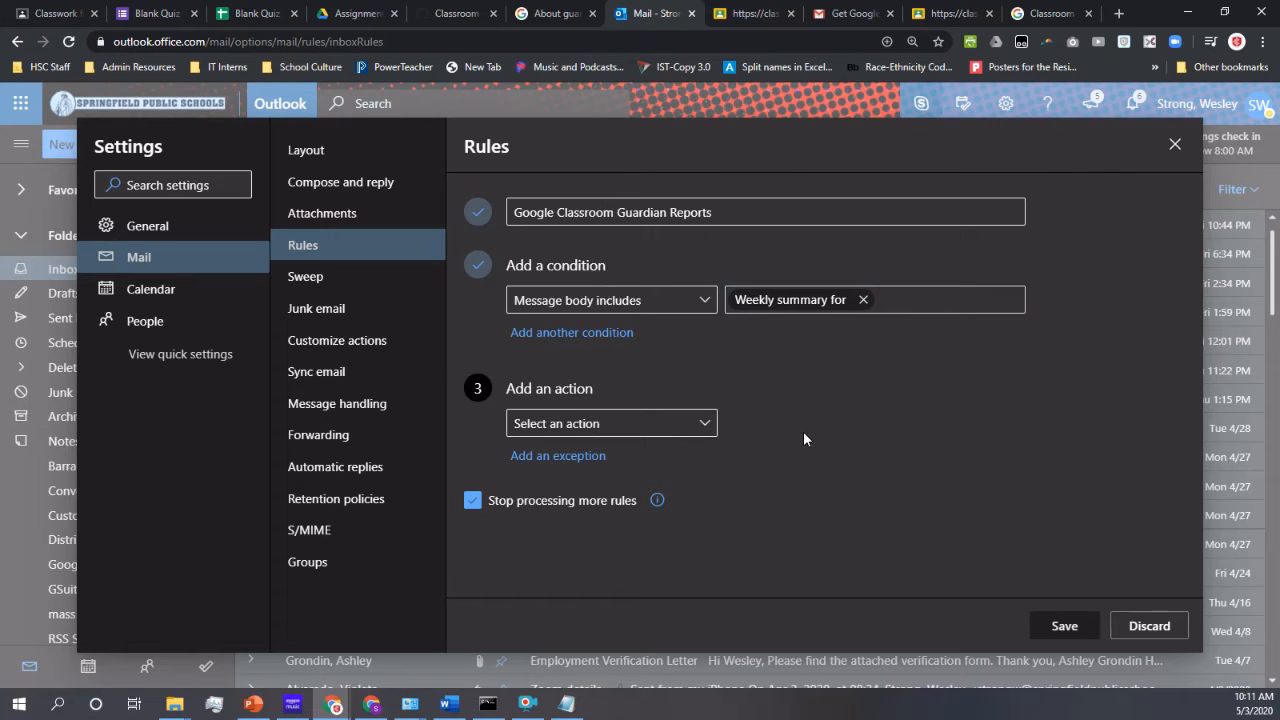
Set the rule's action to Move to
{"action": "left_click", "coordinate": [705, 425]}
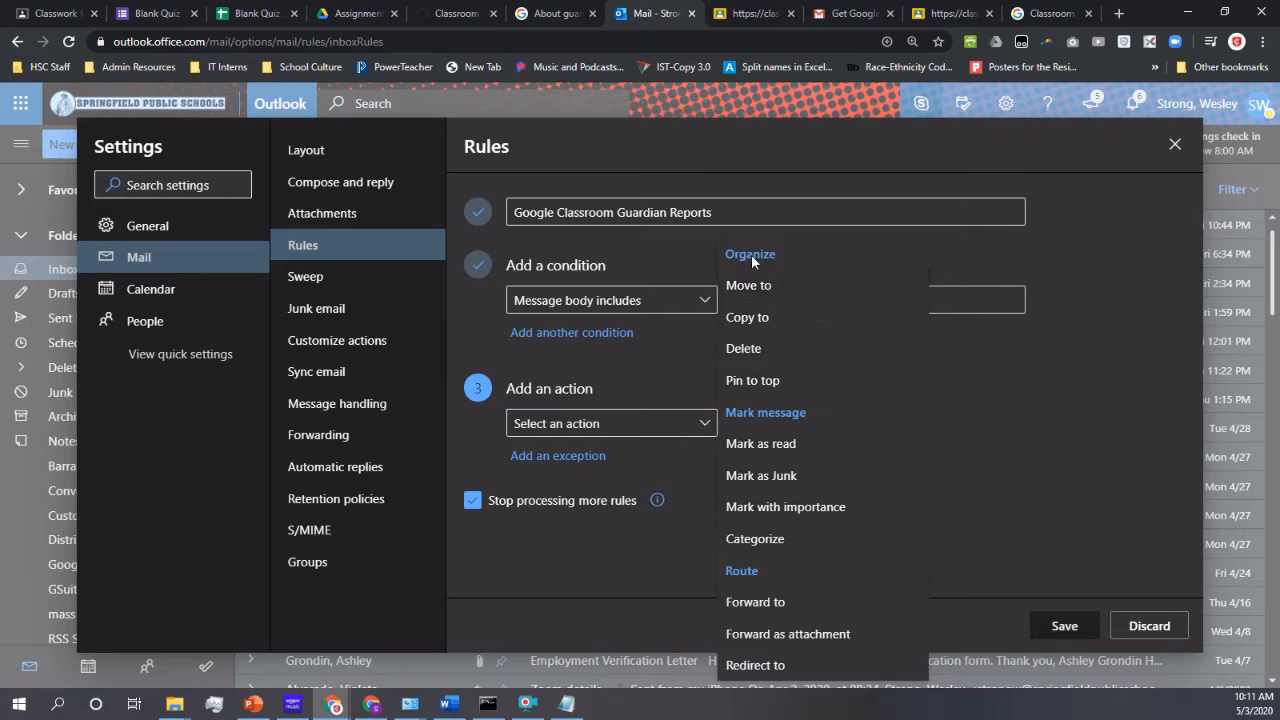
{"action": "left_click", "coordinate": [781, 290]}
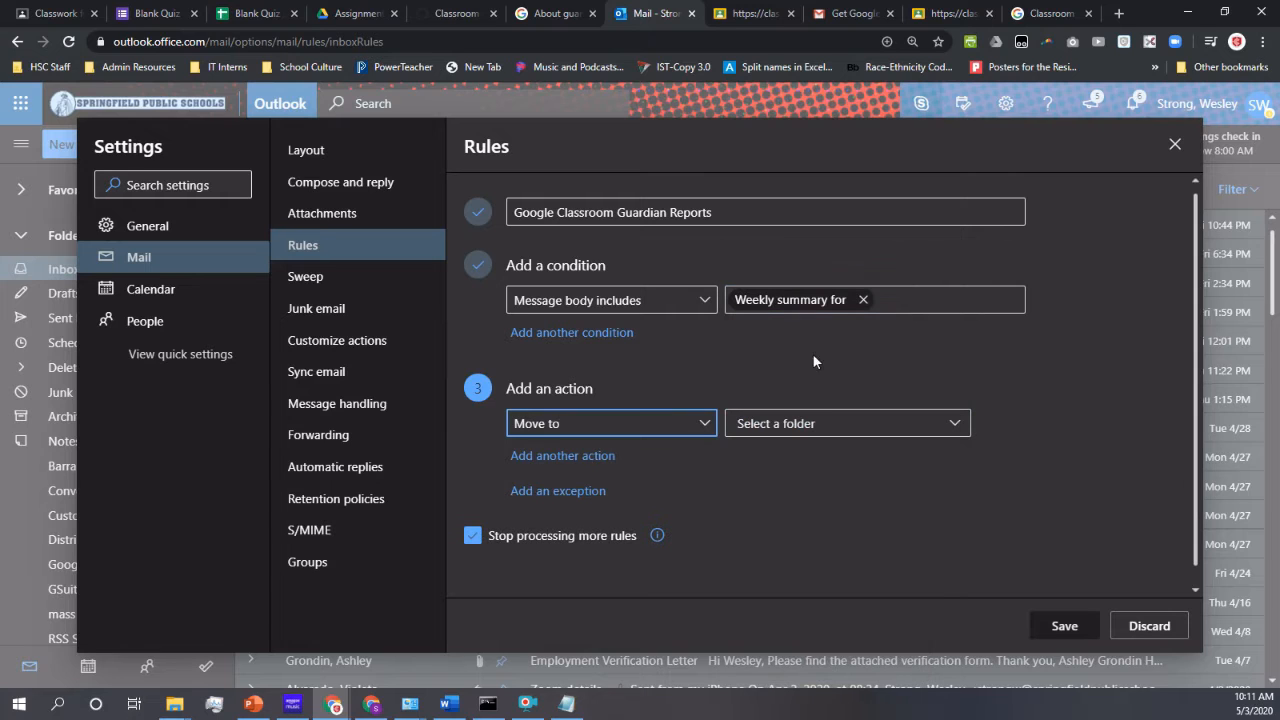
{"action": "left_click", "coordinate": [905, 432]}
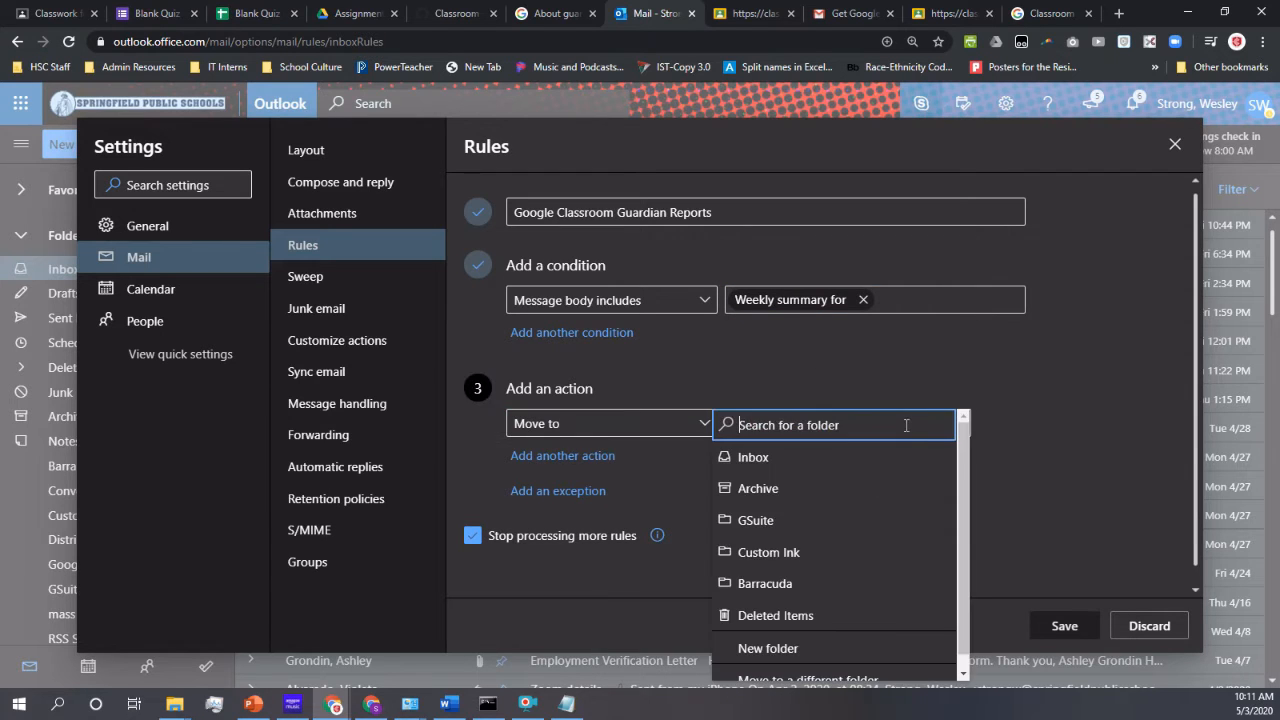
{"action": "scroll", "coordinate": [894, 505], "scroll_direction": "down", "scroll_amount": 1}
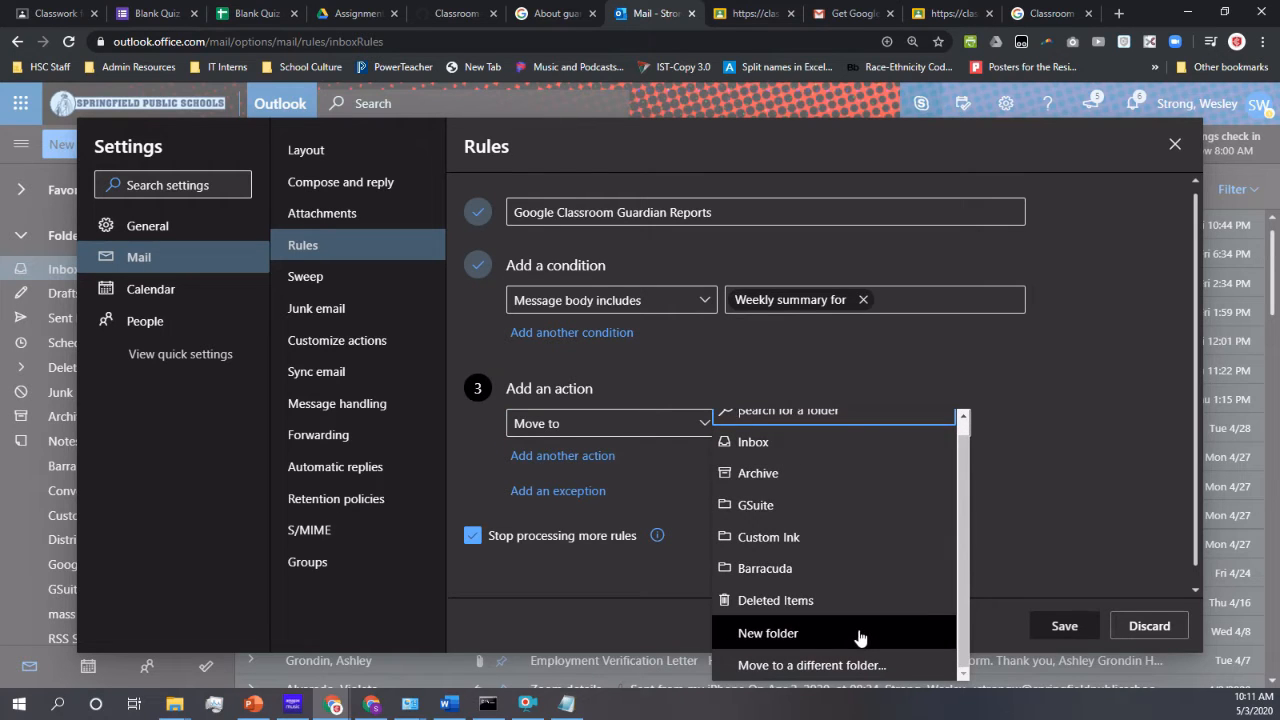
{"action": "left_click", "coordinate": [1038, 423]}
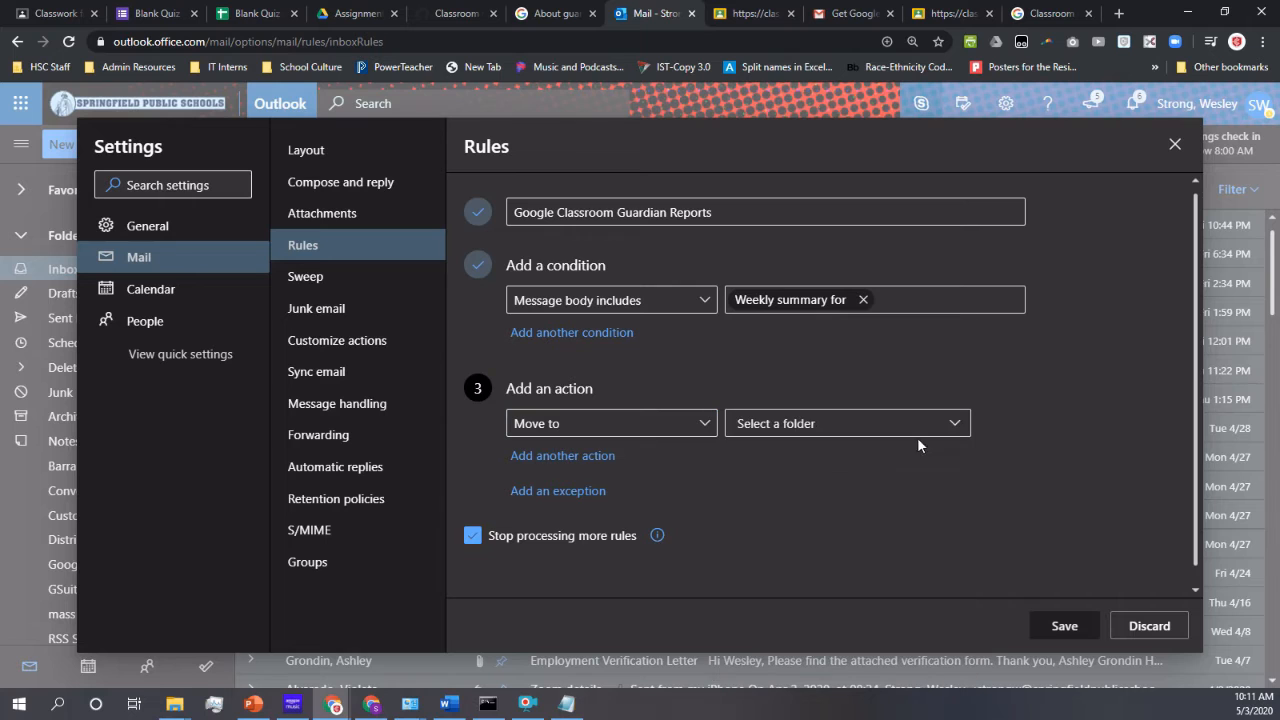
{"action": "left_click", "coordinate": [952, 424]}
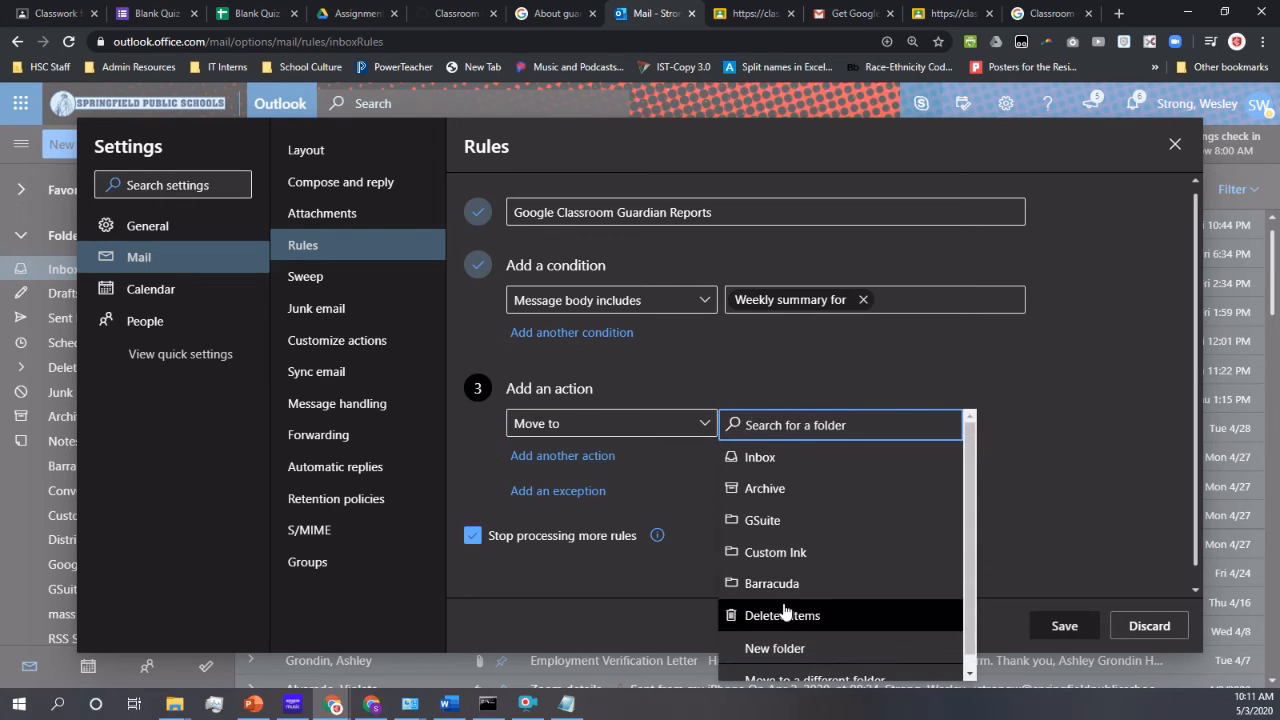
{"action": "left_click", "coordinate": [776, 648]}
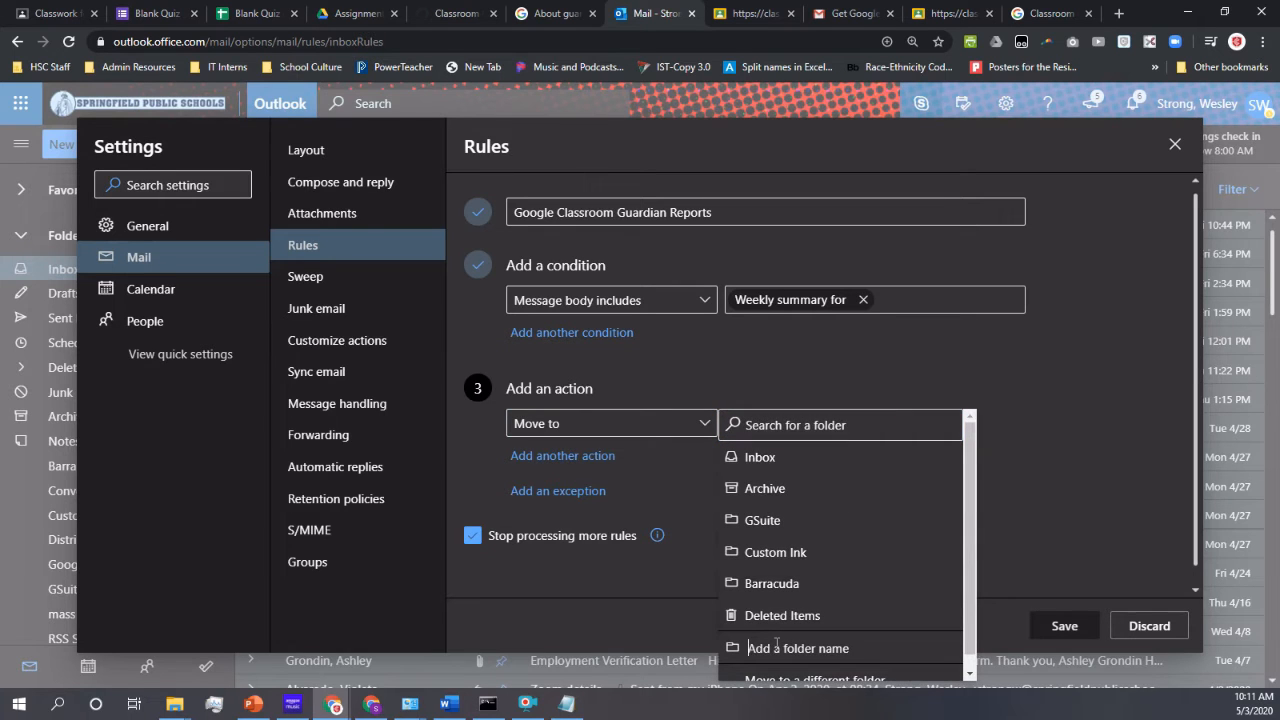
{"action": "type", "text": "Guardian Summaries"}
{"action": "left_click", "coordinate": [1033, 521]}
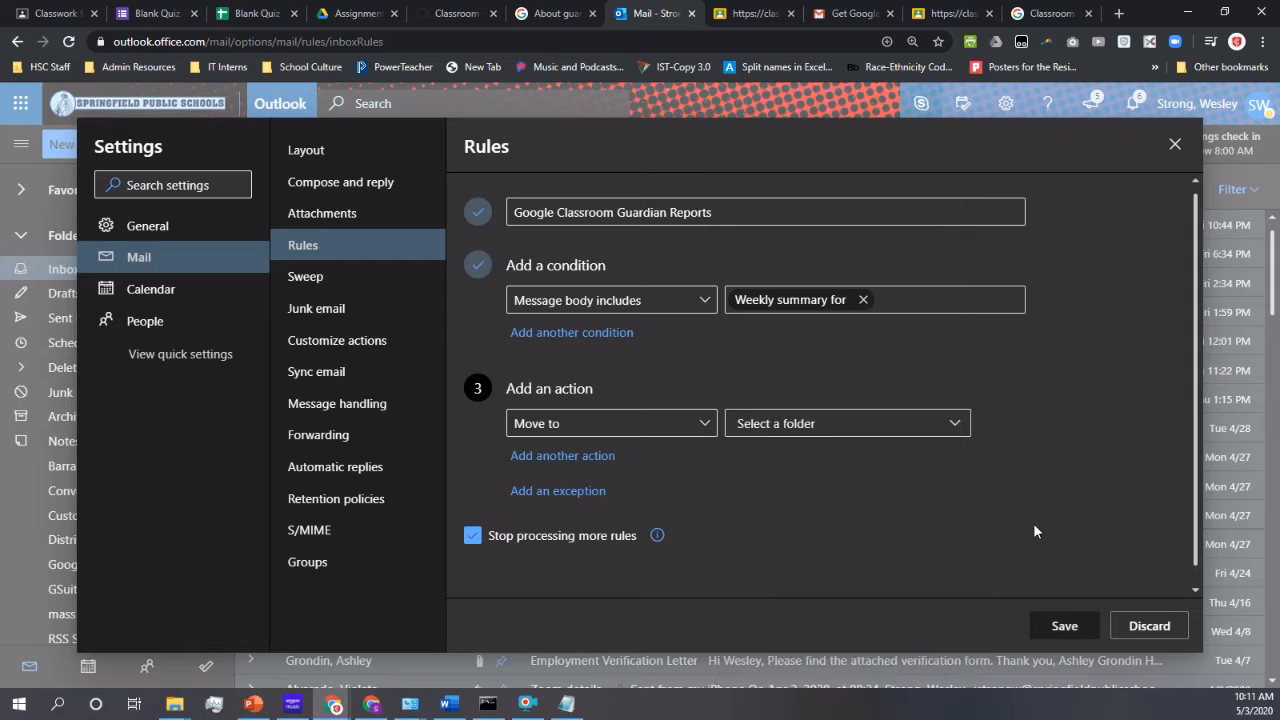
Create a new folder named "Guardian Summaries" as the destination for the messages the rule moves
{"action": "left_click", "coordinate": [943, 423]}
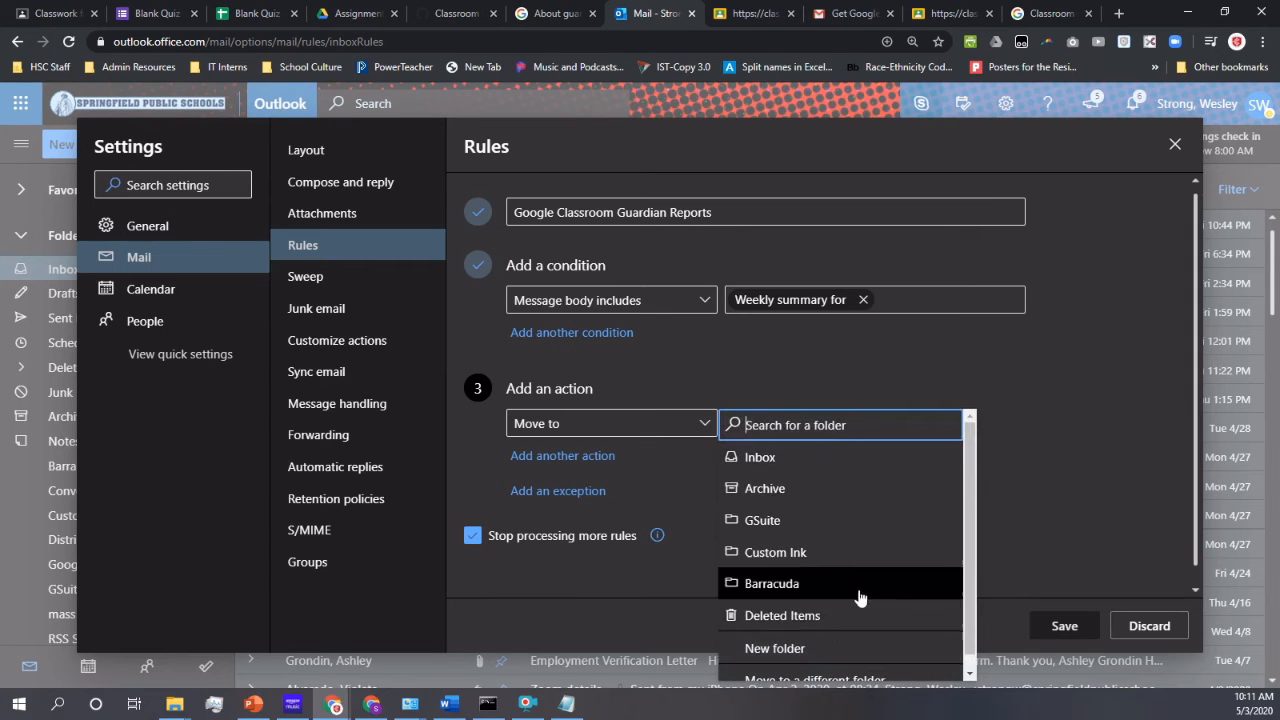
{"action": "left_click", "coordinate": [824, 650]}
{"action": "type", "text": "G"}
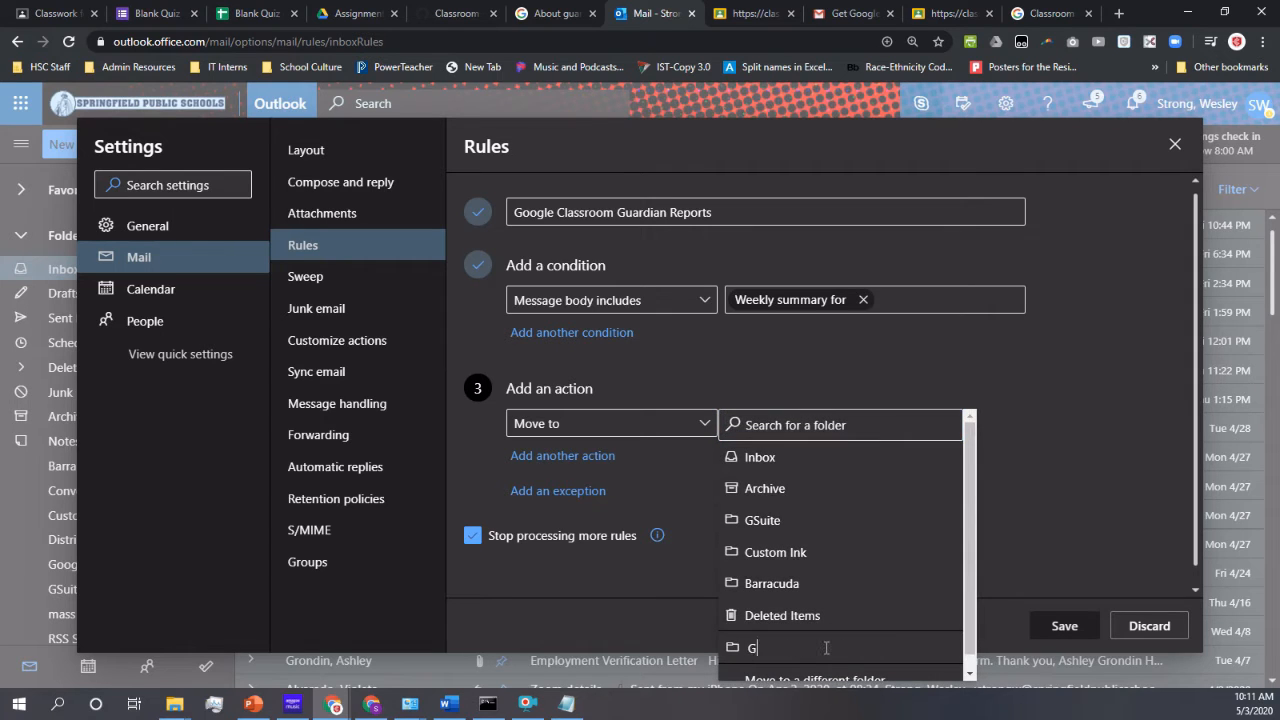
{"action": "type", "text": "uardian Summaries"}
{"action": "key", "text": "Return"}
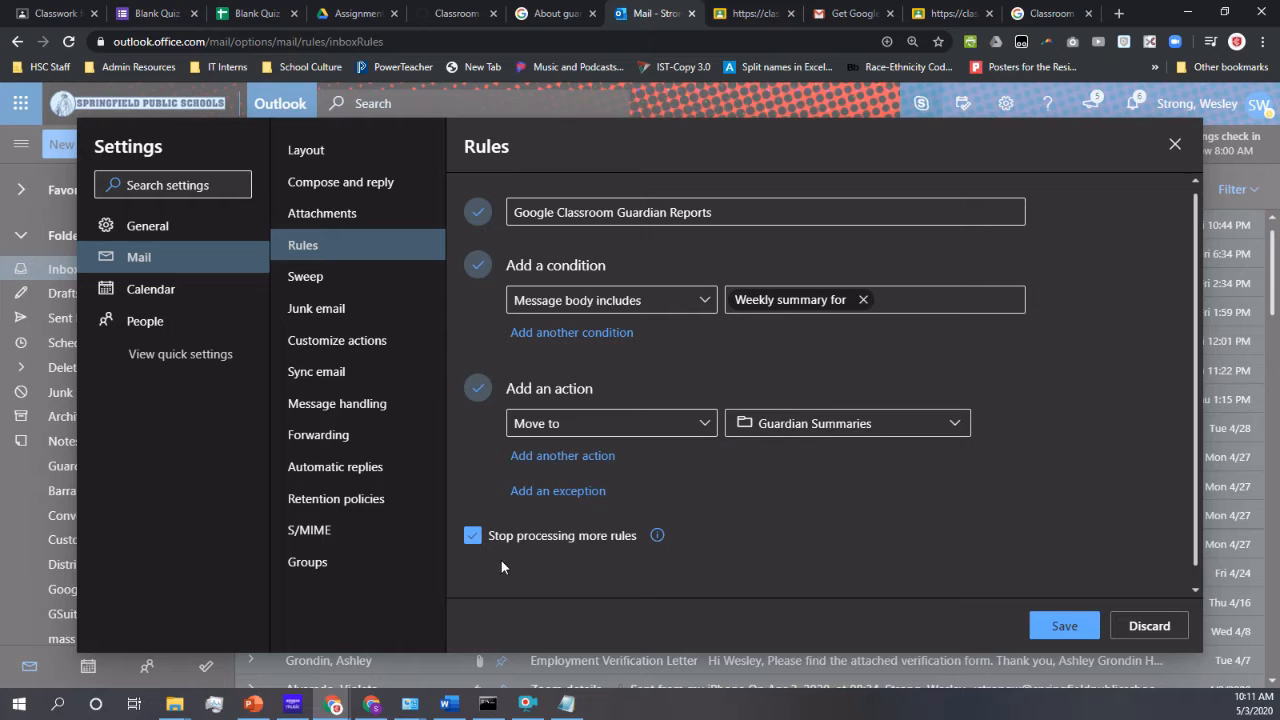
Save the rule with "Stop processing more rules" enabled and close the settings
{"action": "left_click", "coordinate": [486, 537]}
{"action": "left_click", "coordinate": [1072, 625]}
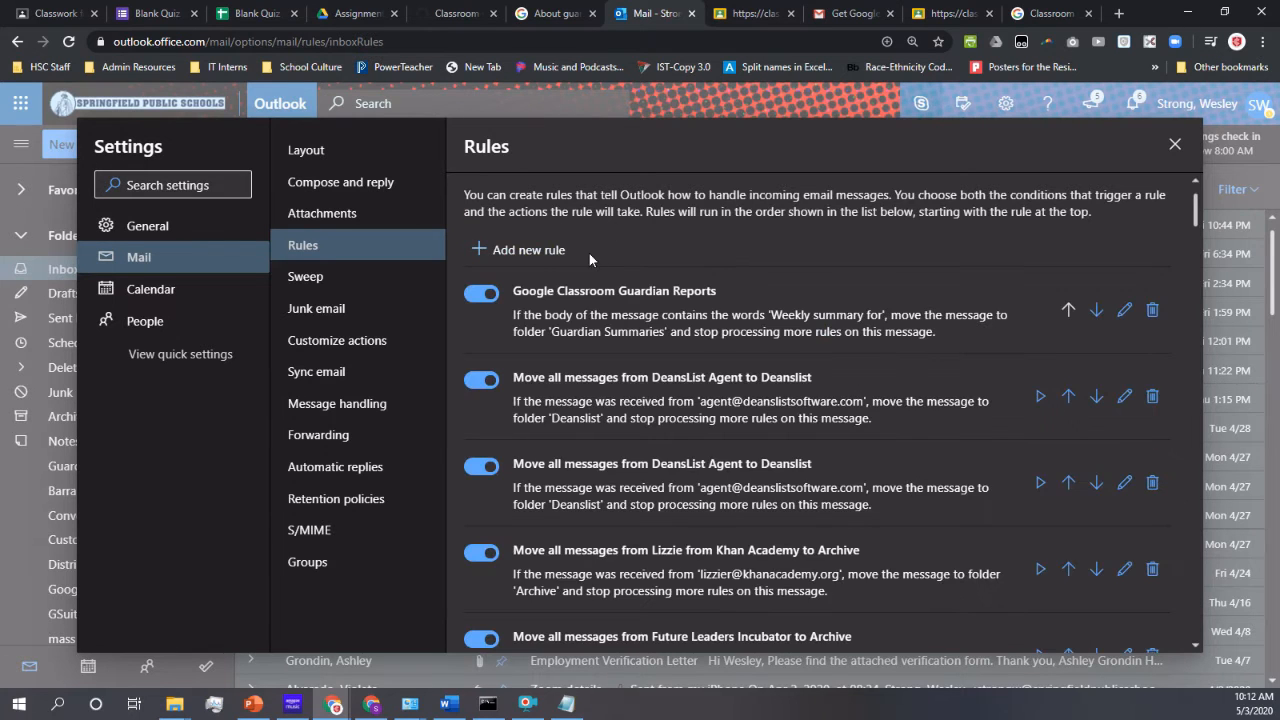
{"action": "left_click", "coordinate": [476, 296]}
{"action": "left_click", "coordinate": [1174, 148]}
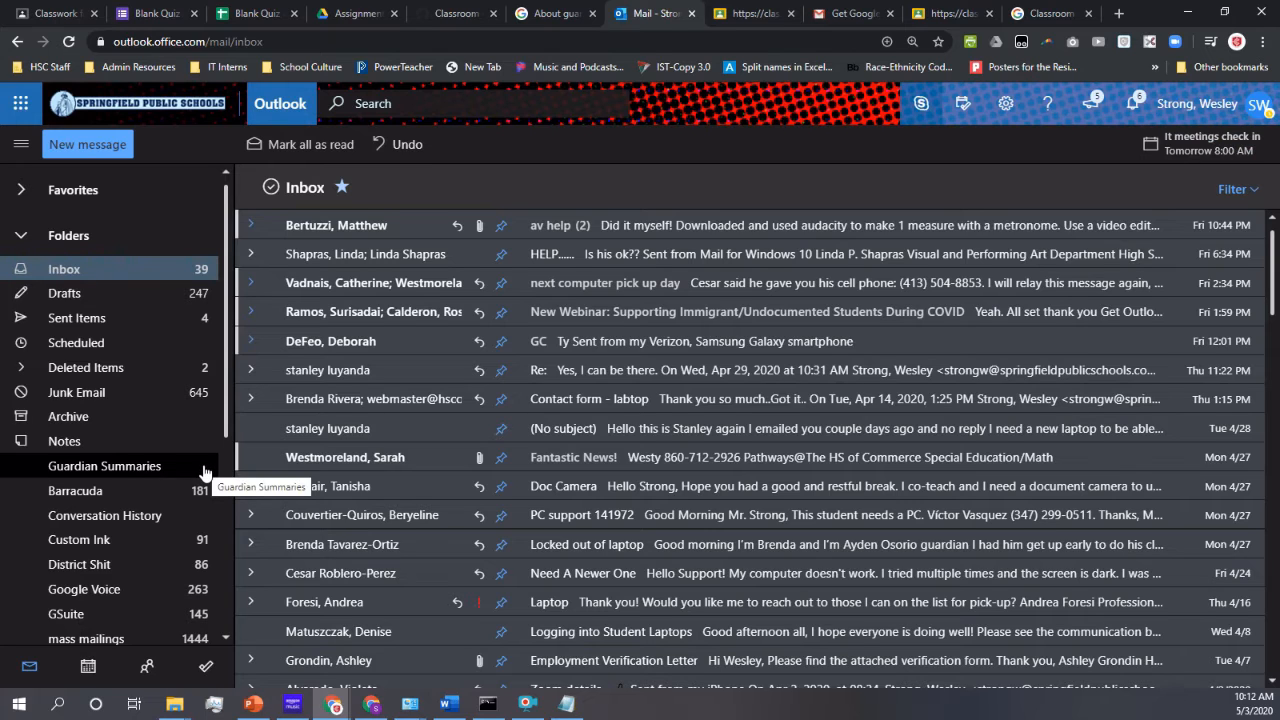
Check the contents of the Guardian Summaries folder and return to the Inbox
{"action": "left_click", "coordinate": [122, 470]}
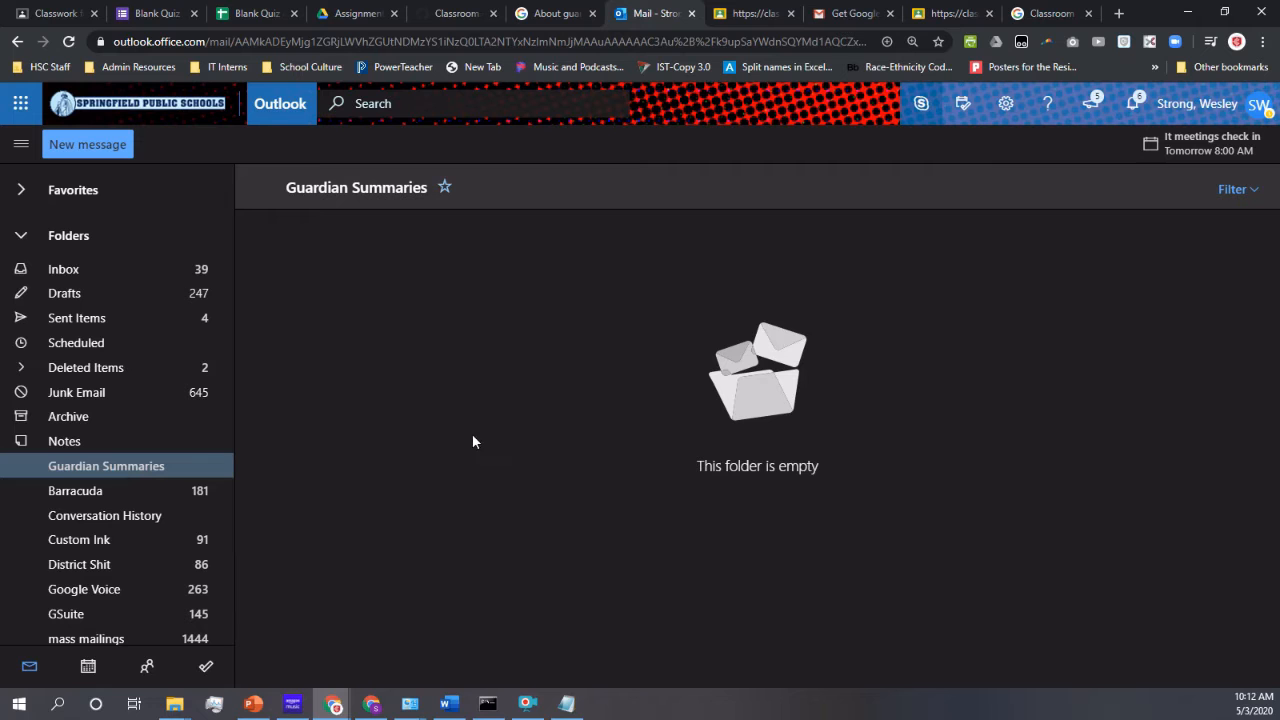
{"action": "left_click", "coordinate": [68, 275]}
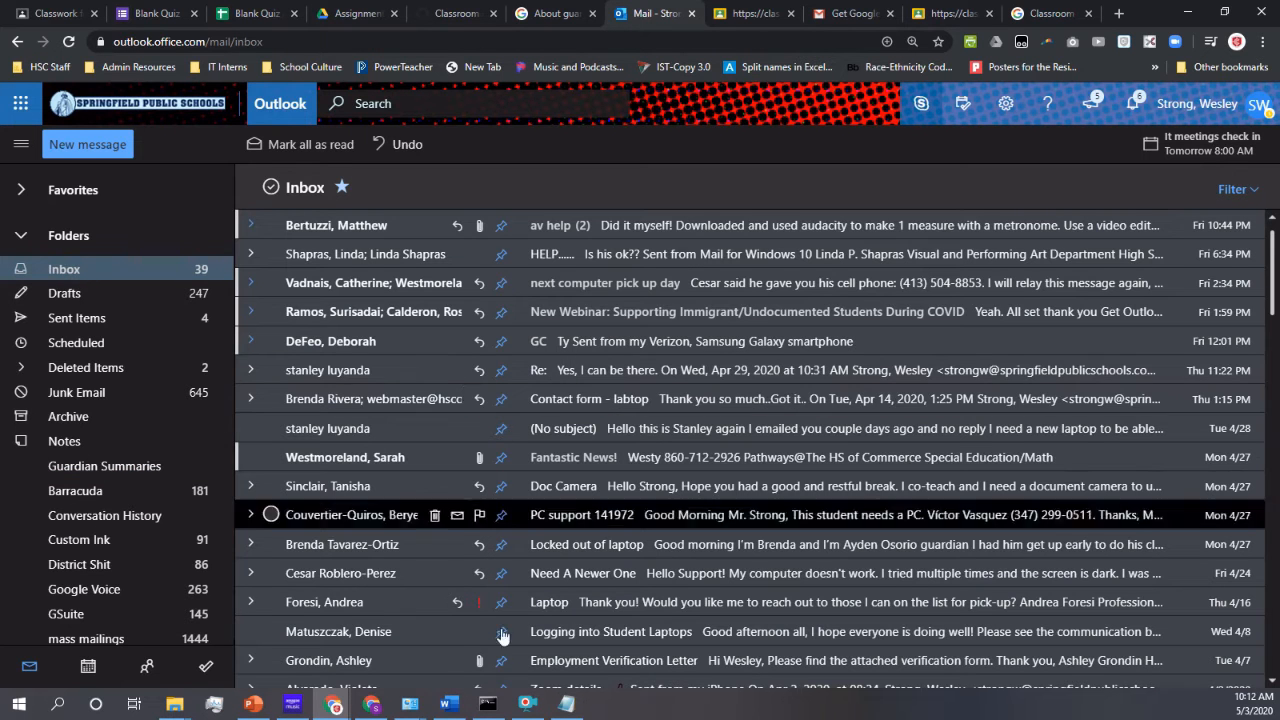
{"action": "mouse_move", "coordinate": [525, 708]}
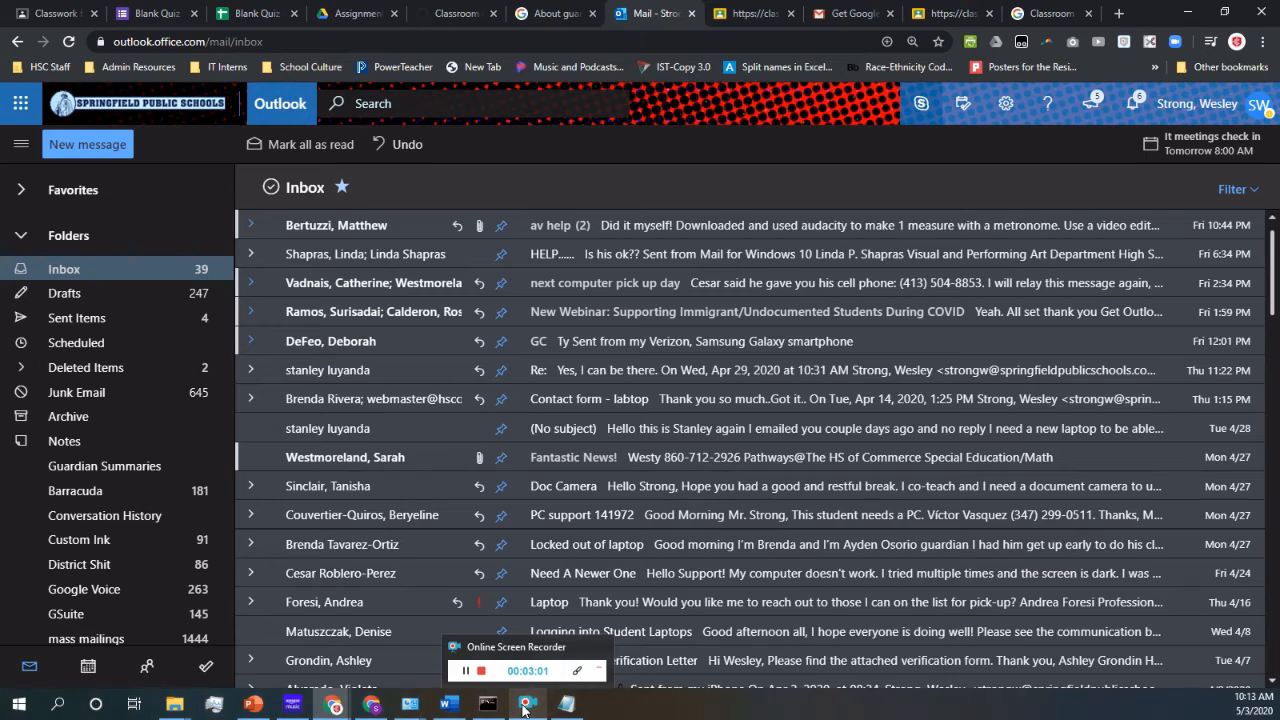
{"action": "left_click", "coordinate": [524, 706]}
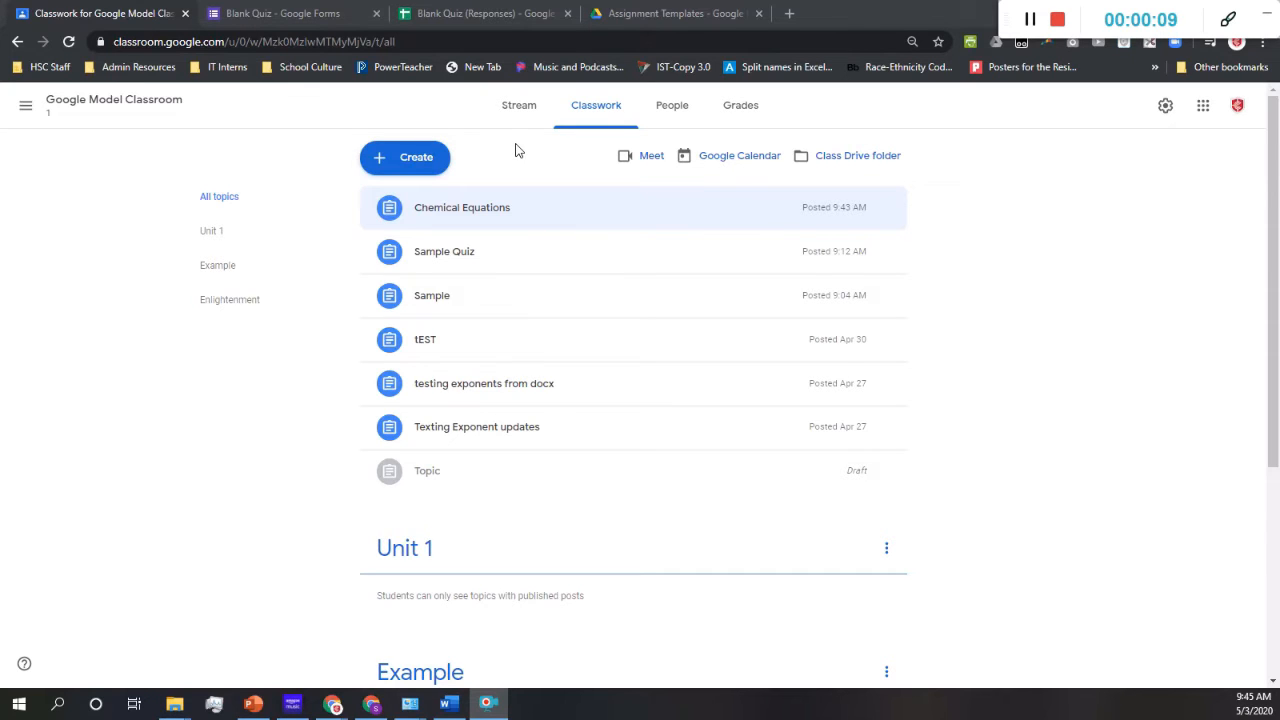
In Google Classroom, create an assignment titled "example" in the Google Model Classroom class
{"action": "left_click", "coordinate": [417, 165]}
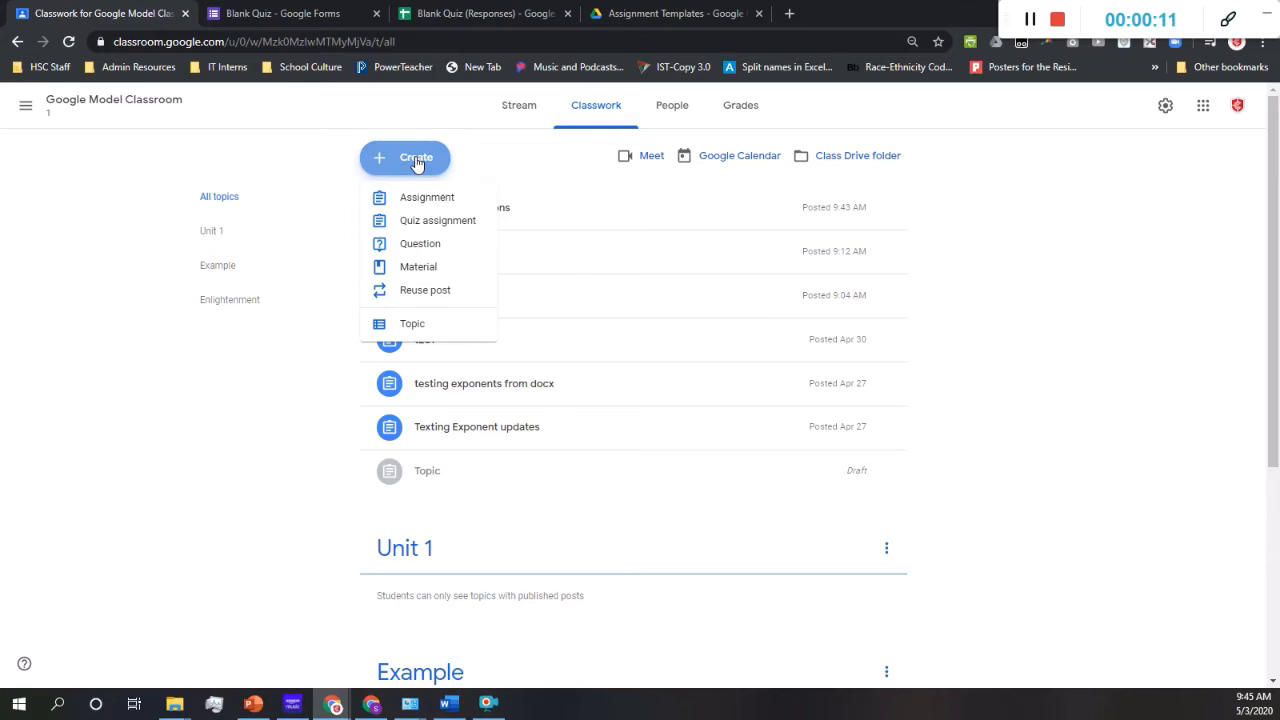
{"action": "left_click", "coordinate": [417, 199]}
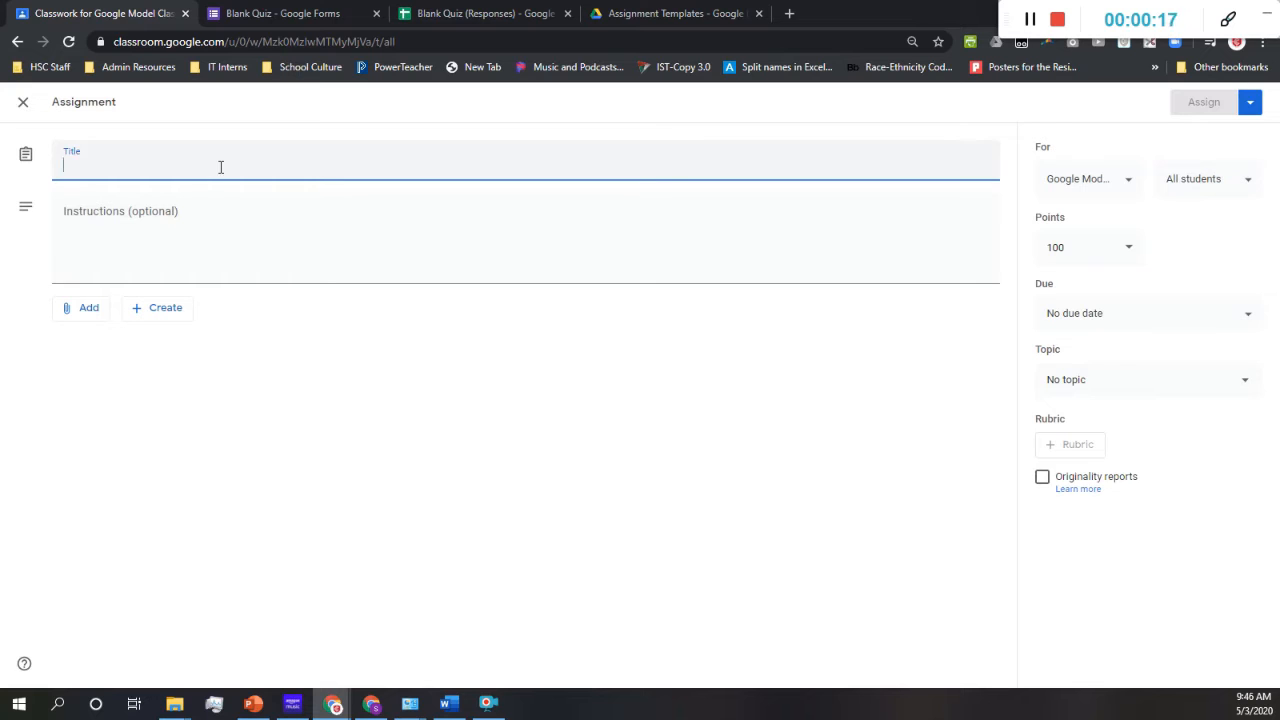
{"action": "type", "text": "example"}
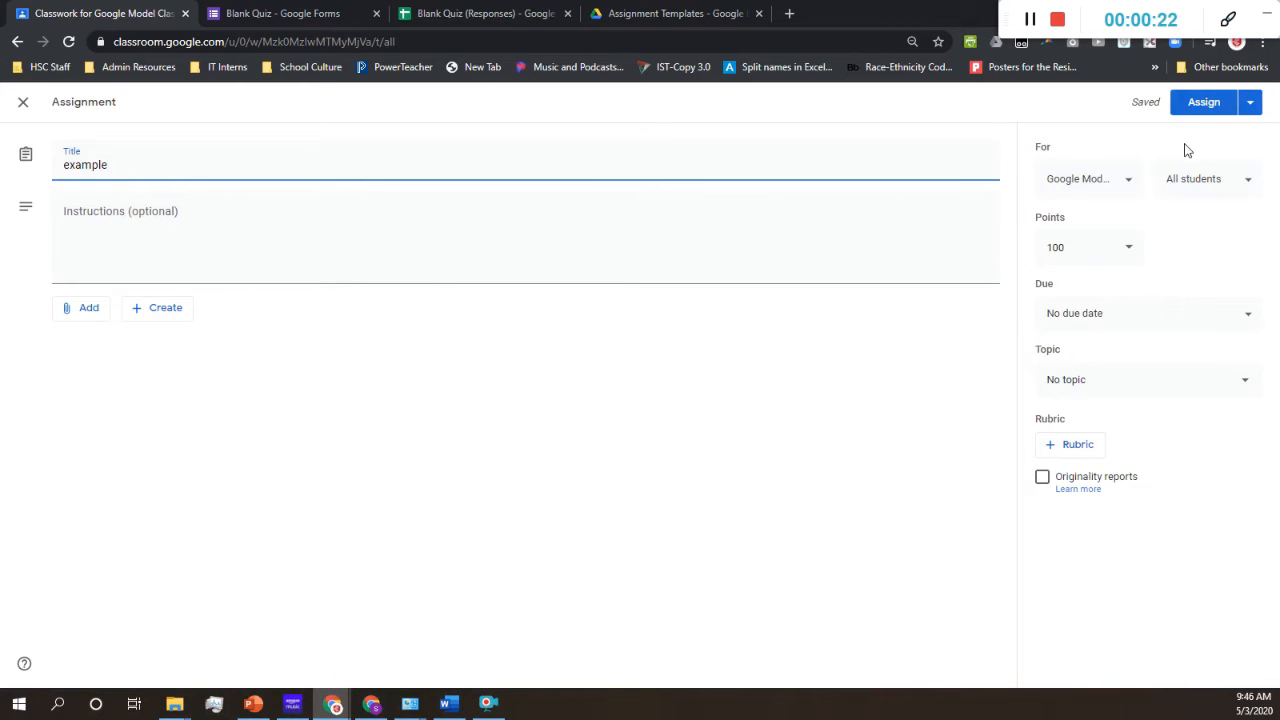
Schedule the "example" assignment for May 4, 2020 at 8:00 AM
{"action": "left_click", "coordinate": [1254, 106]}
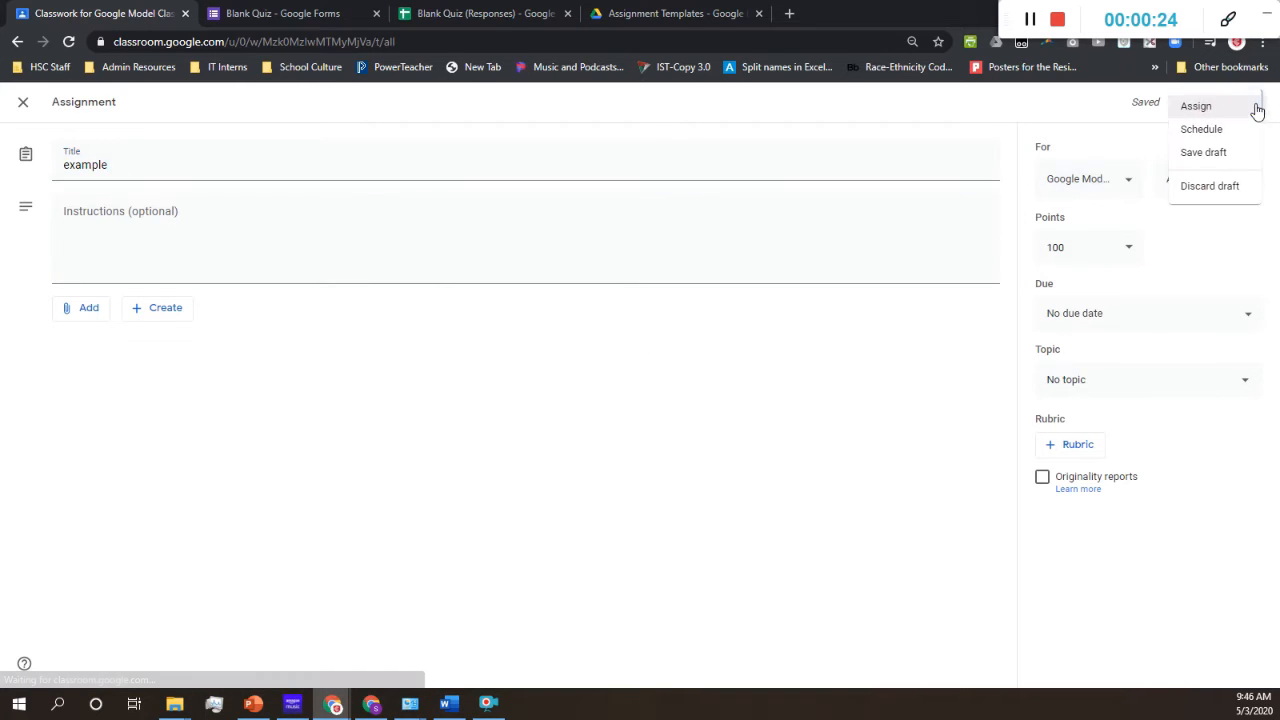
{"action": "left_click", "coordinate": [1204, 130]}
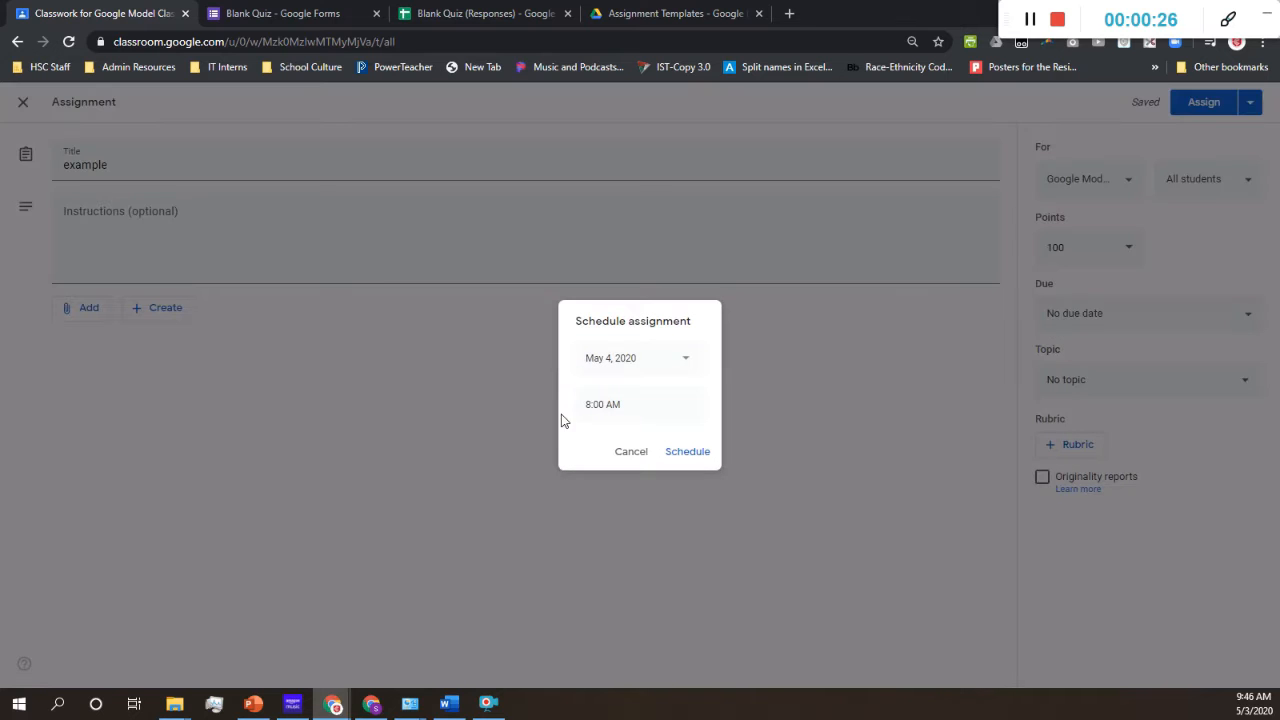
{"action": "left_click", "coordinate": [666, 363]}
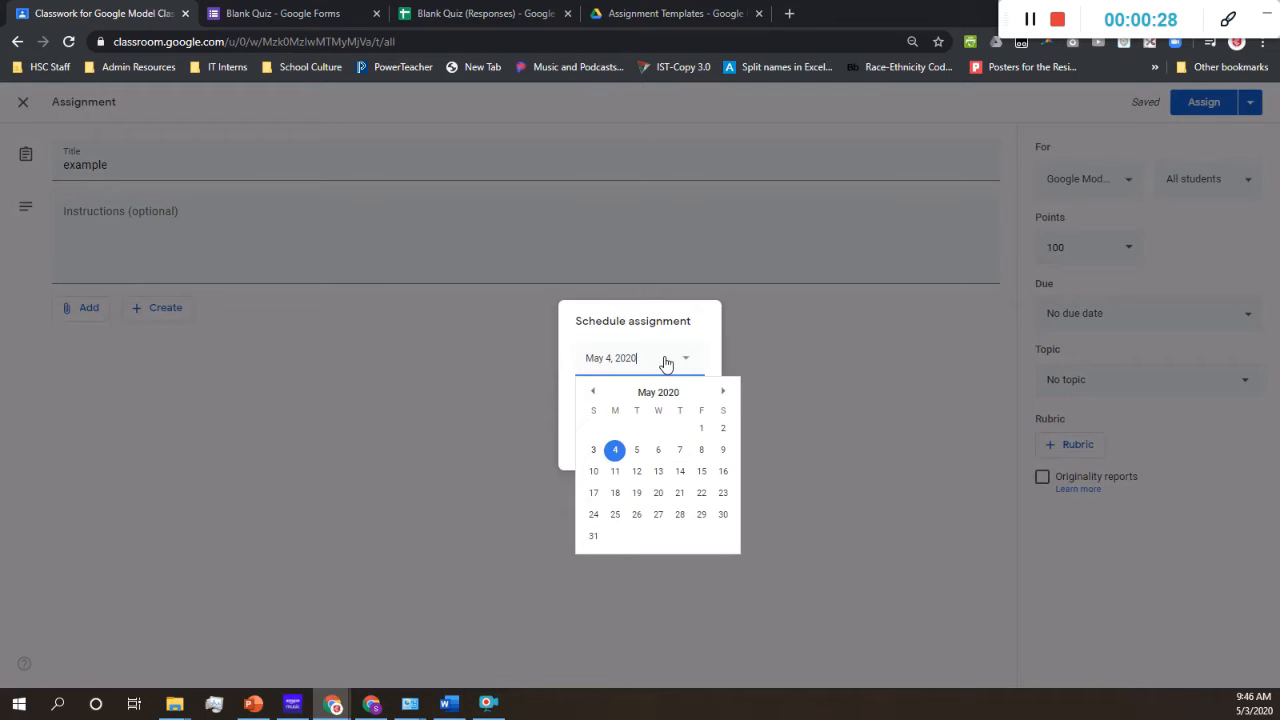
{"action": "left_click", "coordinate": [615, 450]}
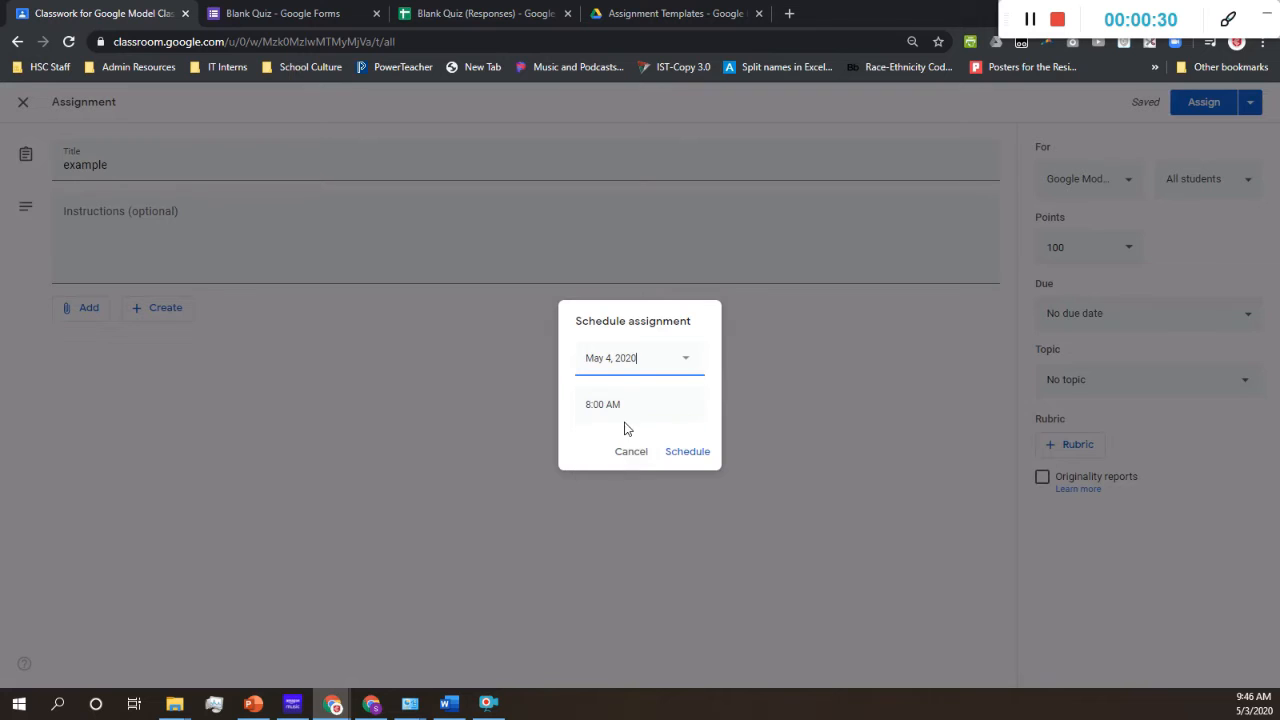
{"action": "left_click", "coordinate": [688, 452]}
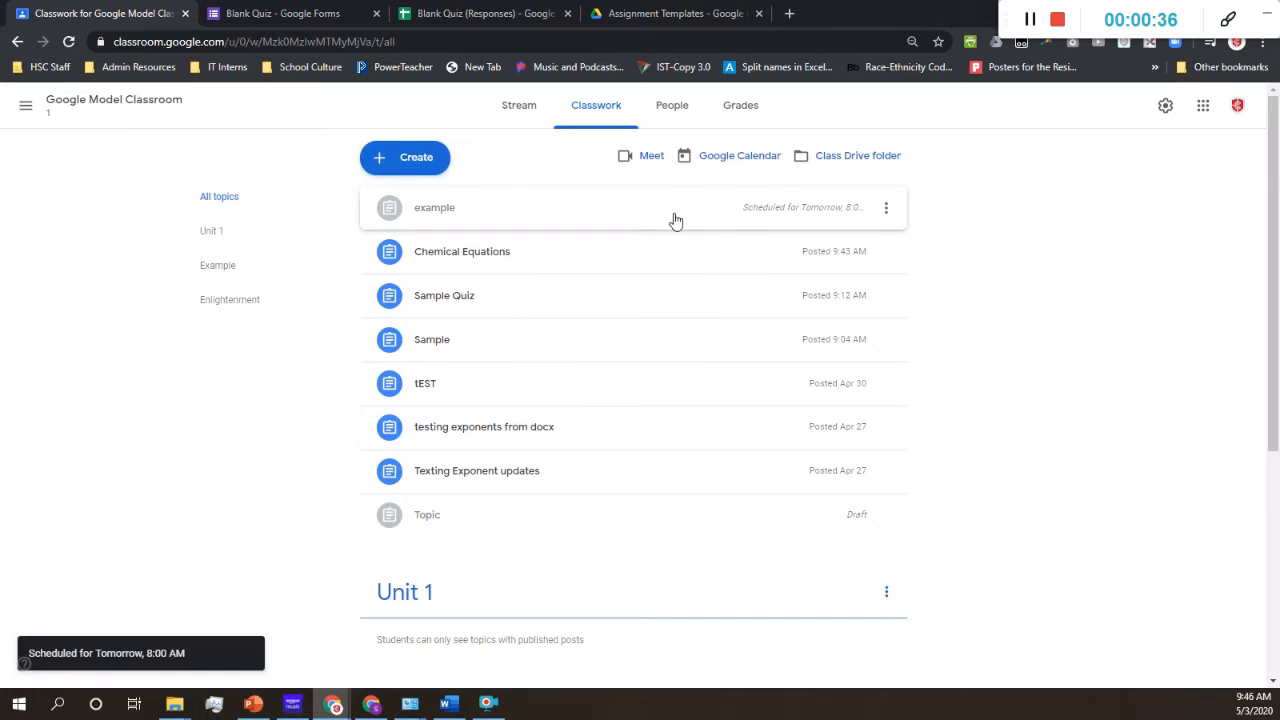
Switch to the 3d Design class and show its classwork
{"action": "left_click", "coordinate": [40, 112]}
{"action": "left_click", "coordinate": [100, 114]}
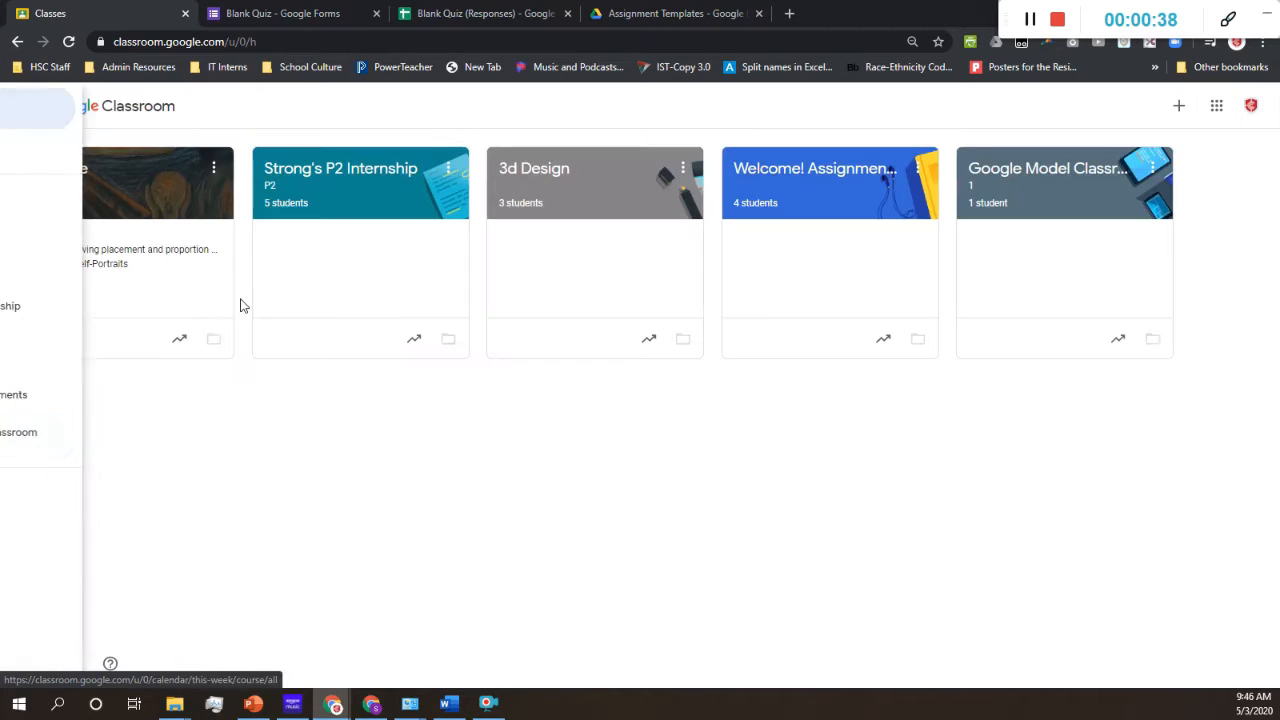
{"action": "left_click", "coordinate": [543, 172]}
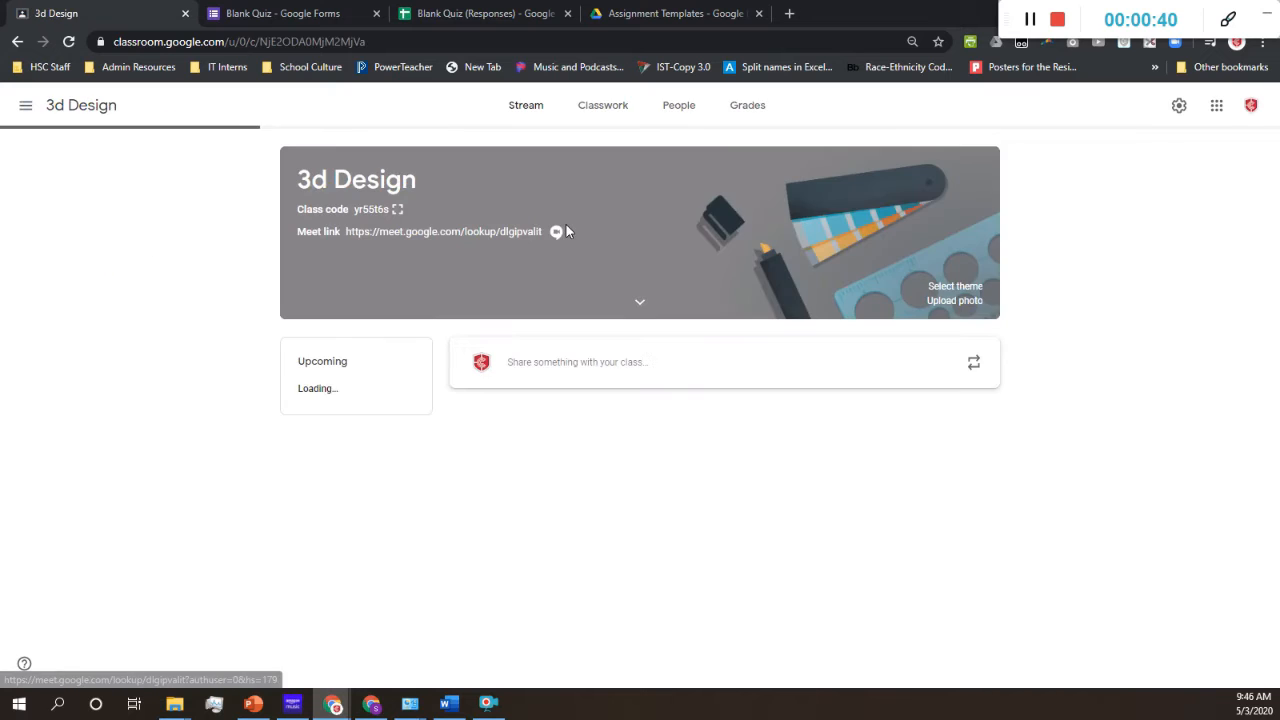
{"action": "left_click", "coordinate": [601, 112]}
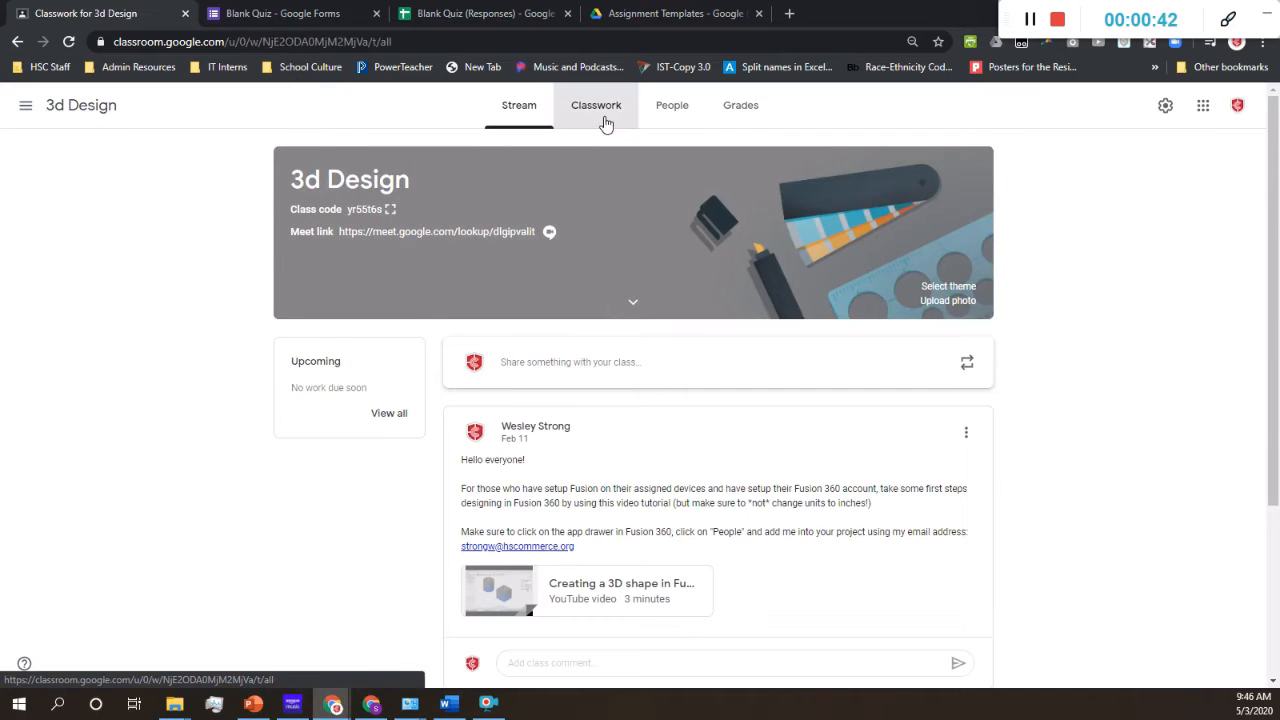
Reuse the "example" post from Google Model Classroom as an assignment in the 3d Design class
{"action": "left_click", "coordinate": [431, 163]}
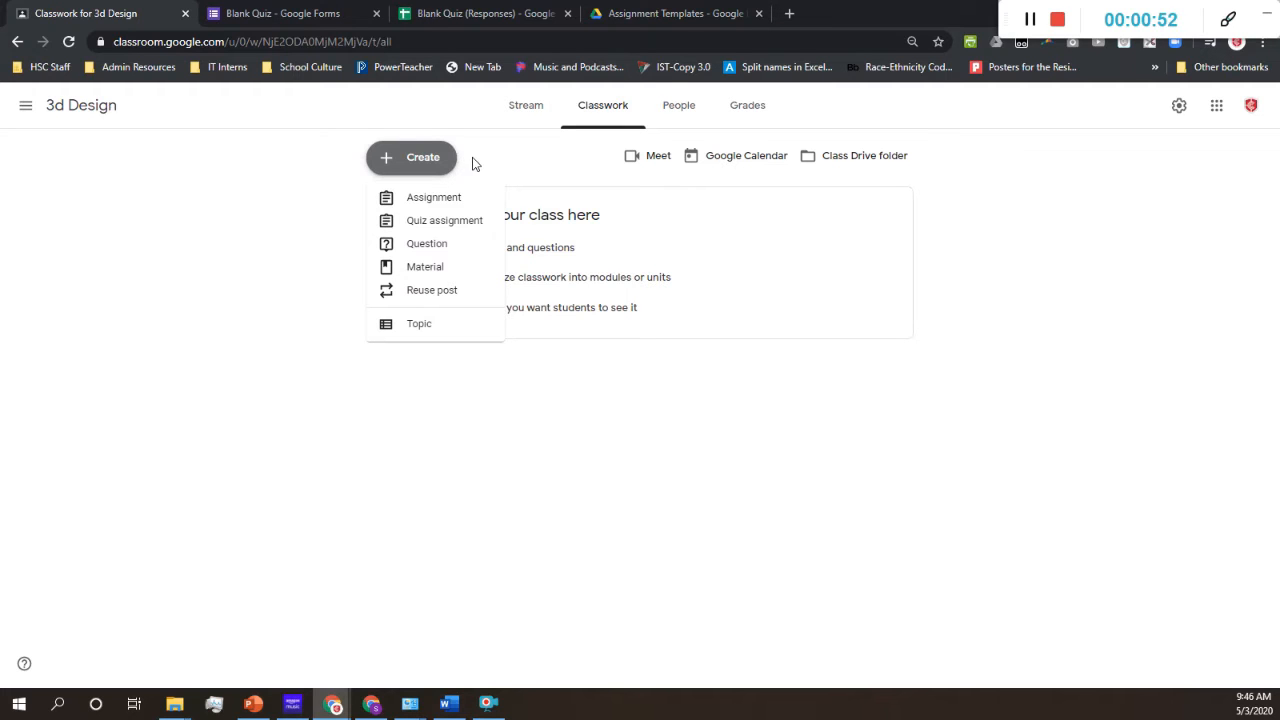
{"action": "left_click", "coordinate": [449, 302]}
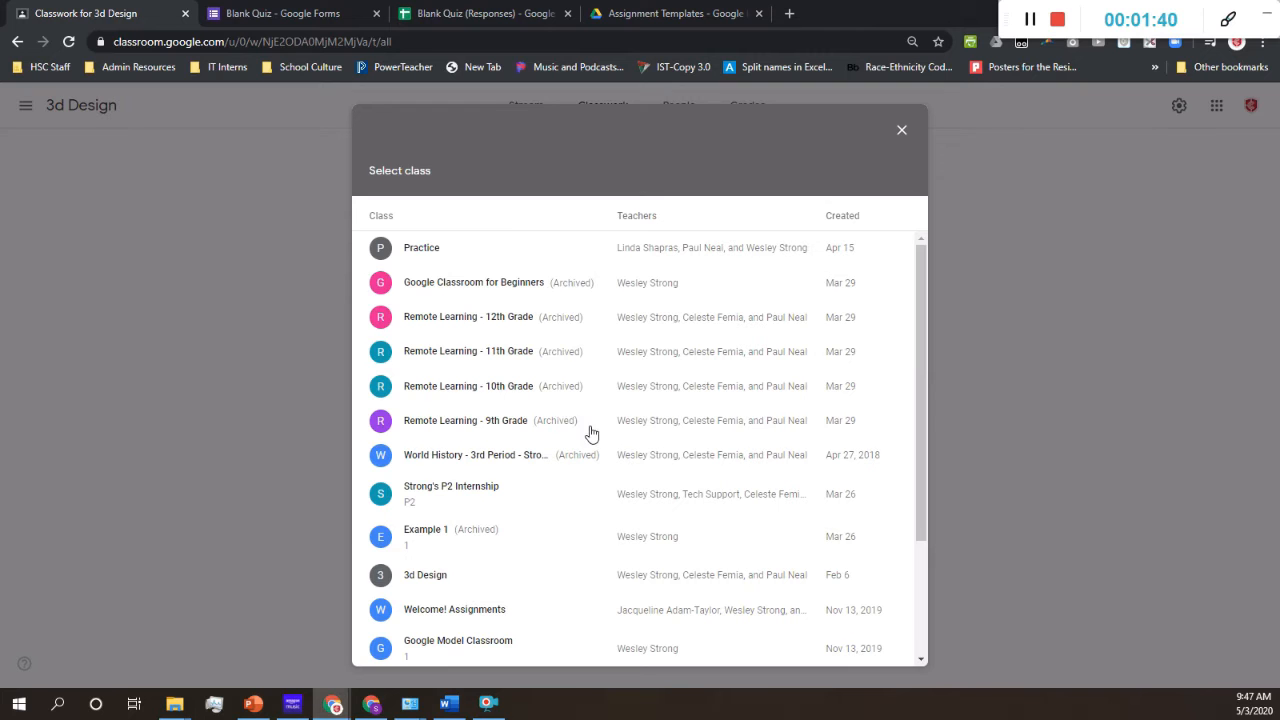
{"action": "scroll", "coordinate": [597, 500], "scroll_direction": "down", "scroll_amount": 3}
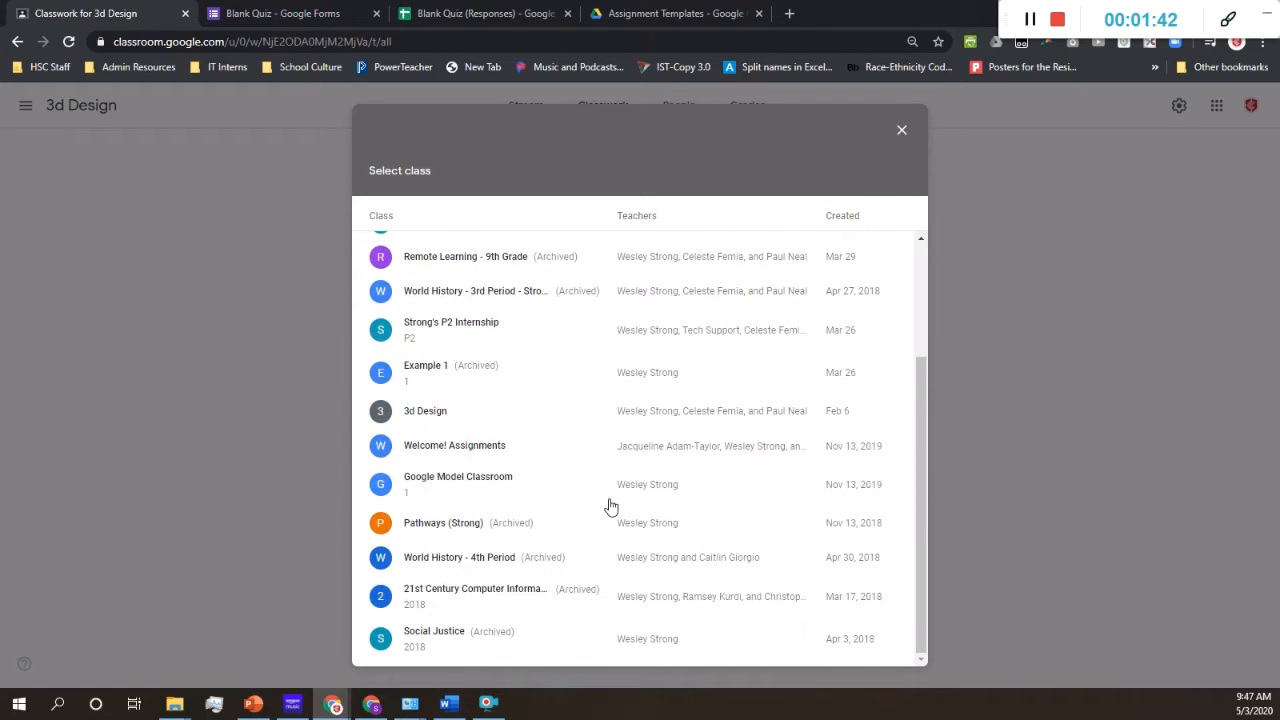
{"action": "scroll", "coordinate": [610, 506], "scroll_direction": "up", "scroll_amount": 3}
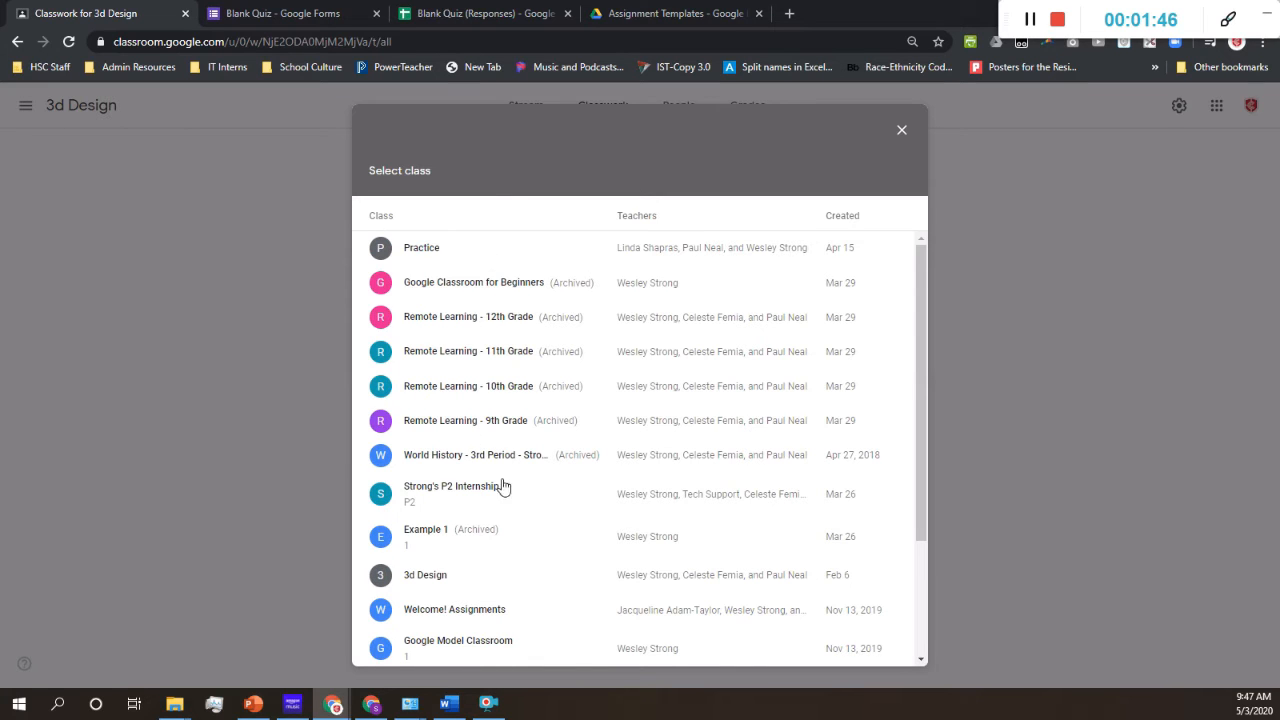
{"action": "left_click", "coordinate": [491, 645]}
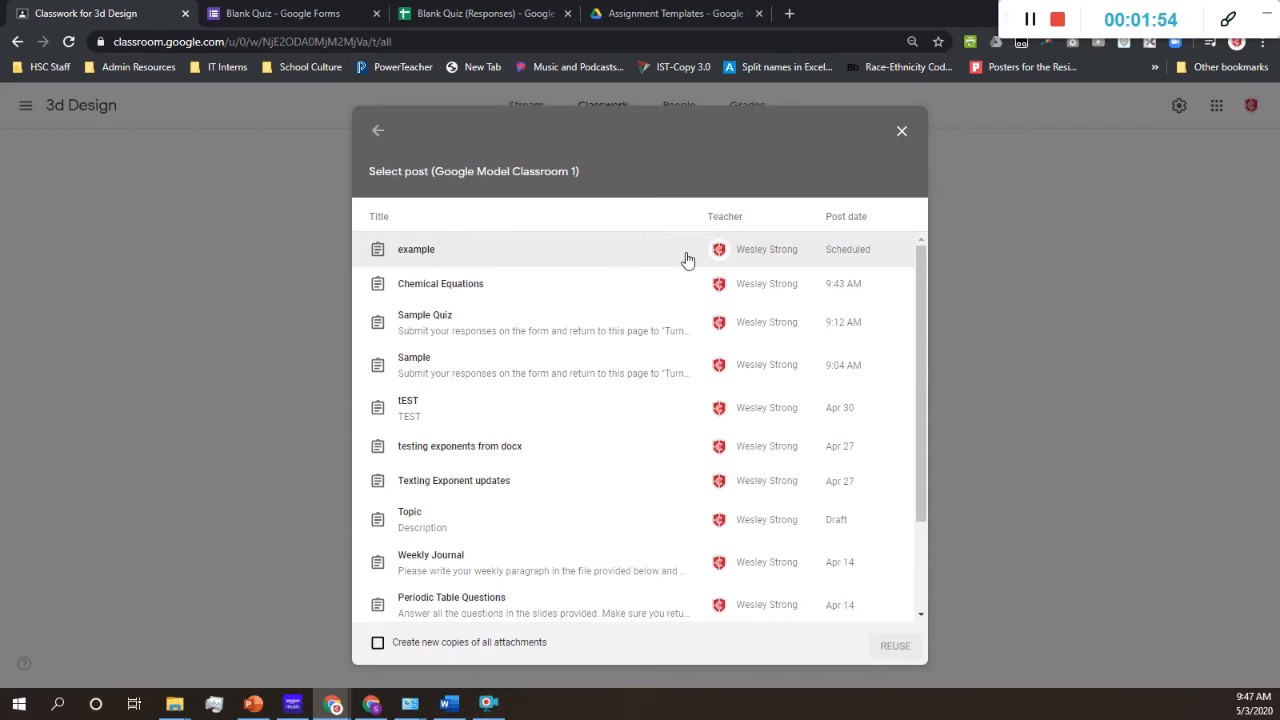
{"action": "left_click", "coordinate": [406, 259]}
{"action": "left_click", "coordinate": [894, 646]}
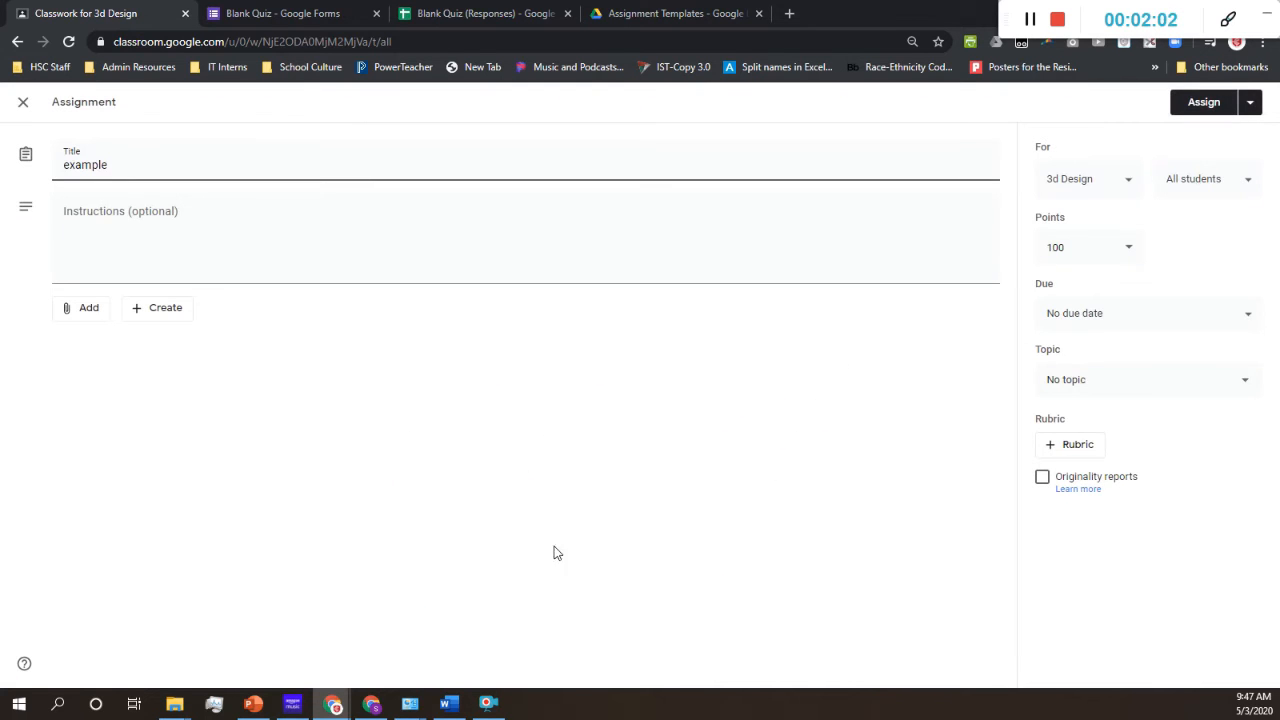
Schedule the reused "example" assignment in the 3d Design class for May 4, 2020 at 8:00 AM
{"action": "left_click", "coordinate": [1250, 102]}
{"action": "left_click", "coordinate": [1208, 131]}
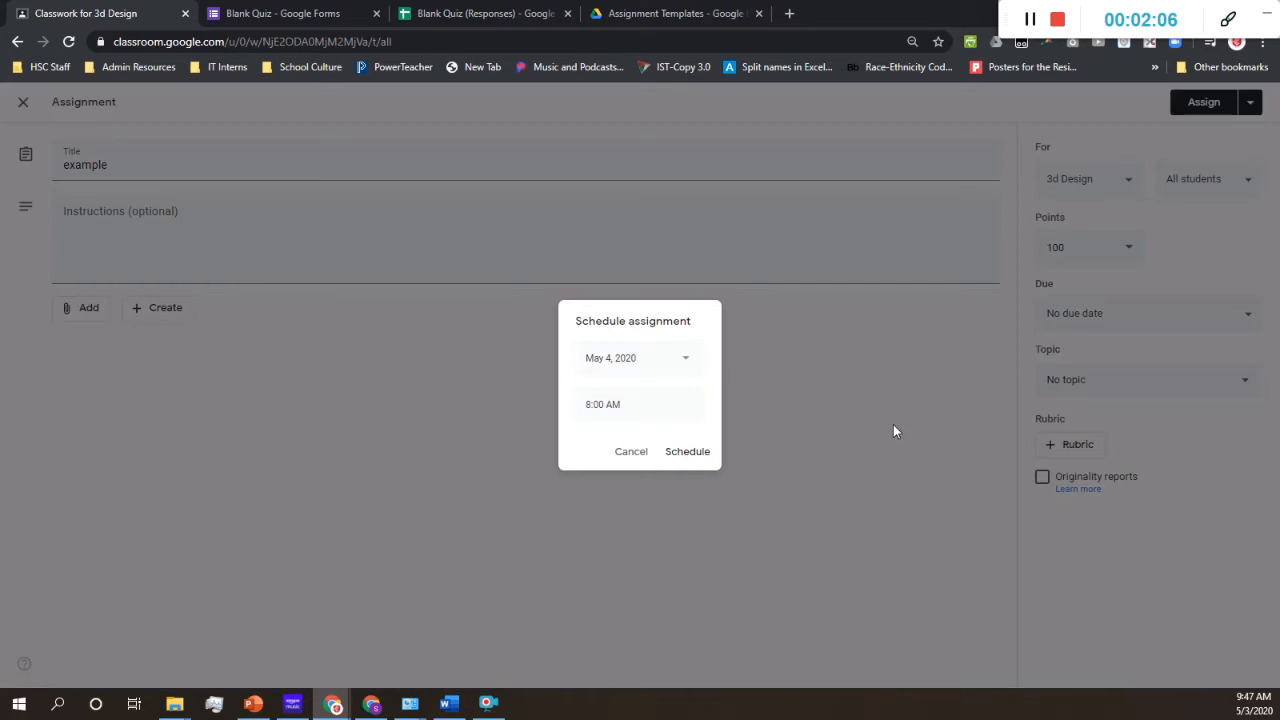
{"action": "left_click", "coordinate": [688, 459]}
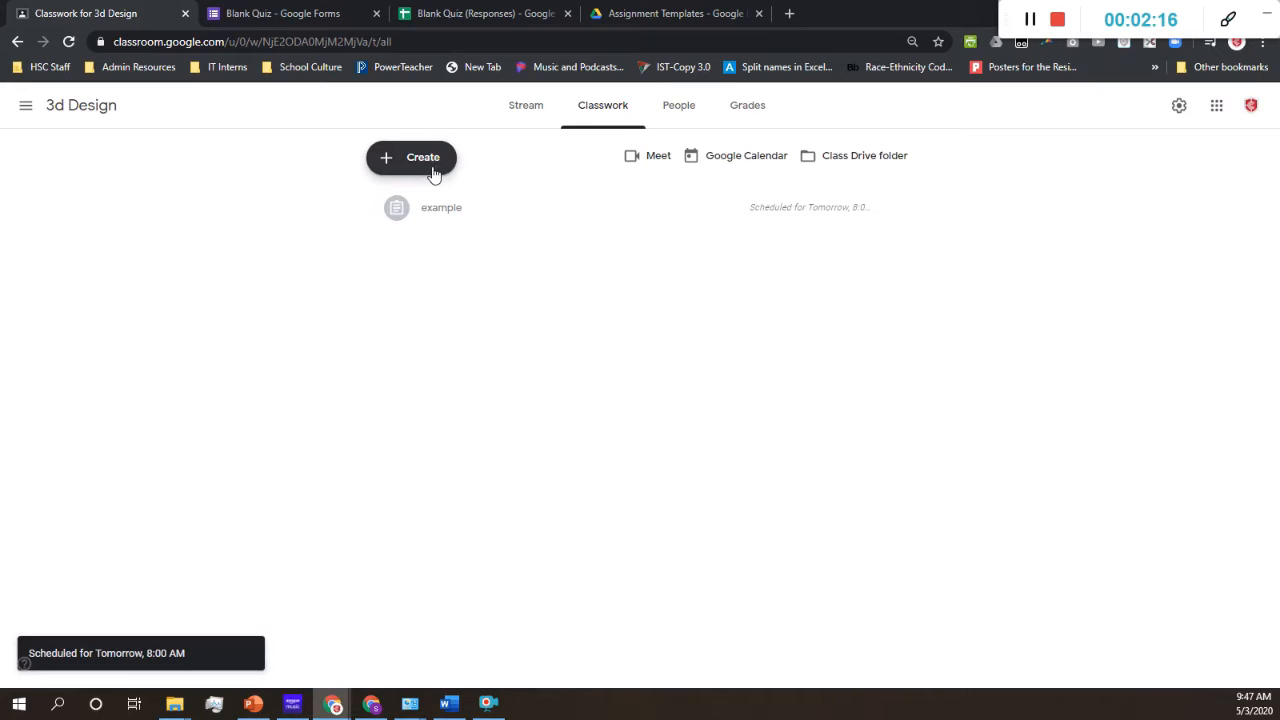
{"action": "left_click", "coordinate": [433, 172]}
{"action": "left_click", "coordinate": [426, 199]}
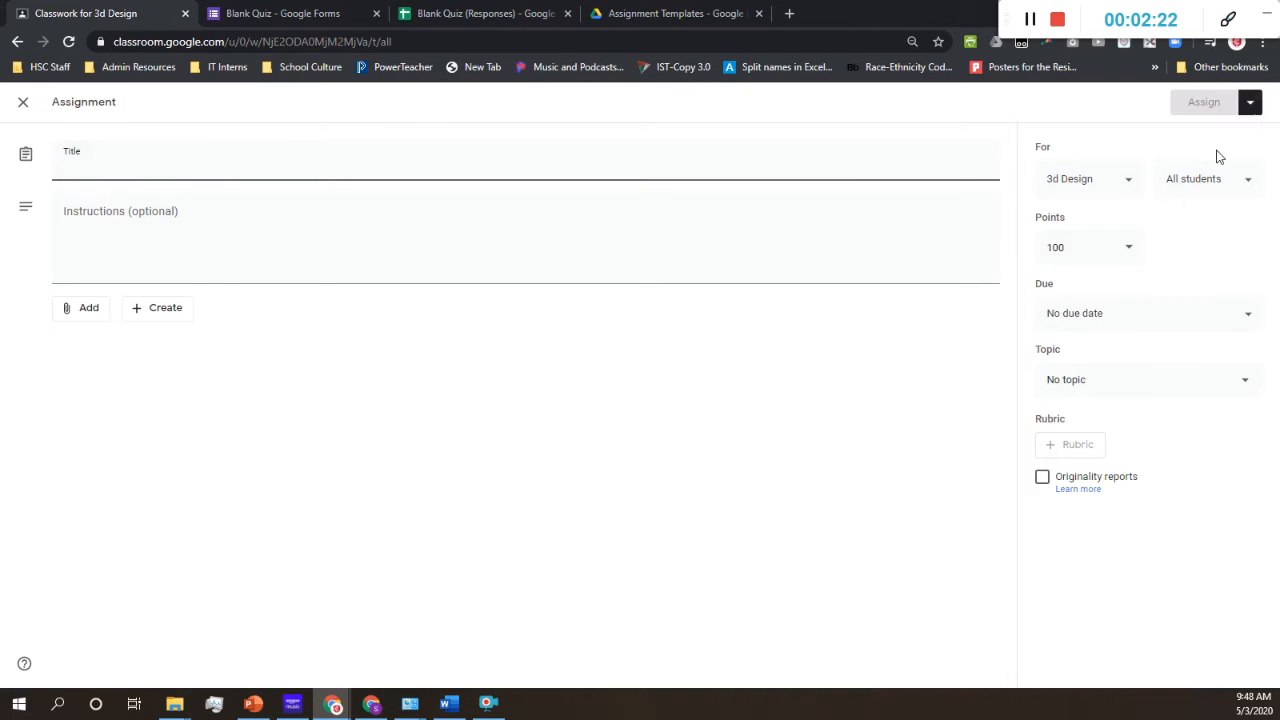
{"action": "left_click", "coordinate": [23, 102]}
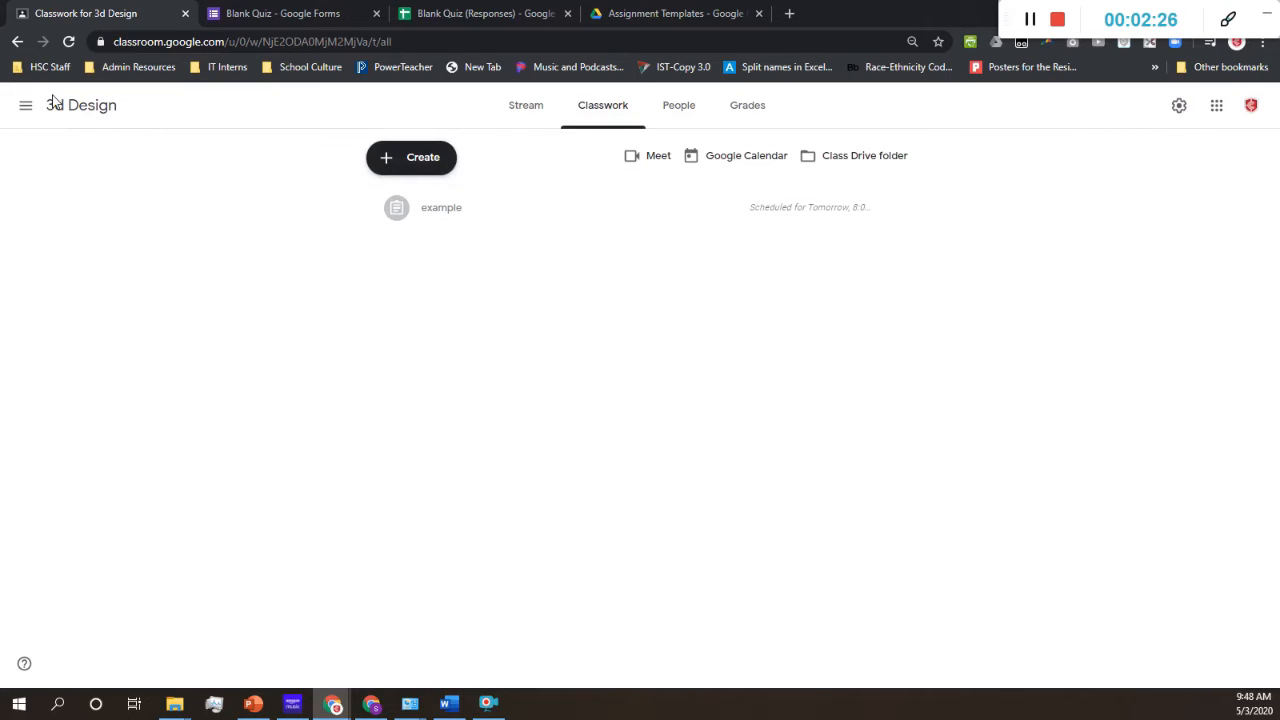
{"action": "left_click", "coordinate": [420, 160]}
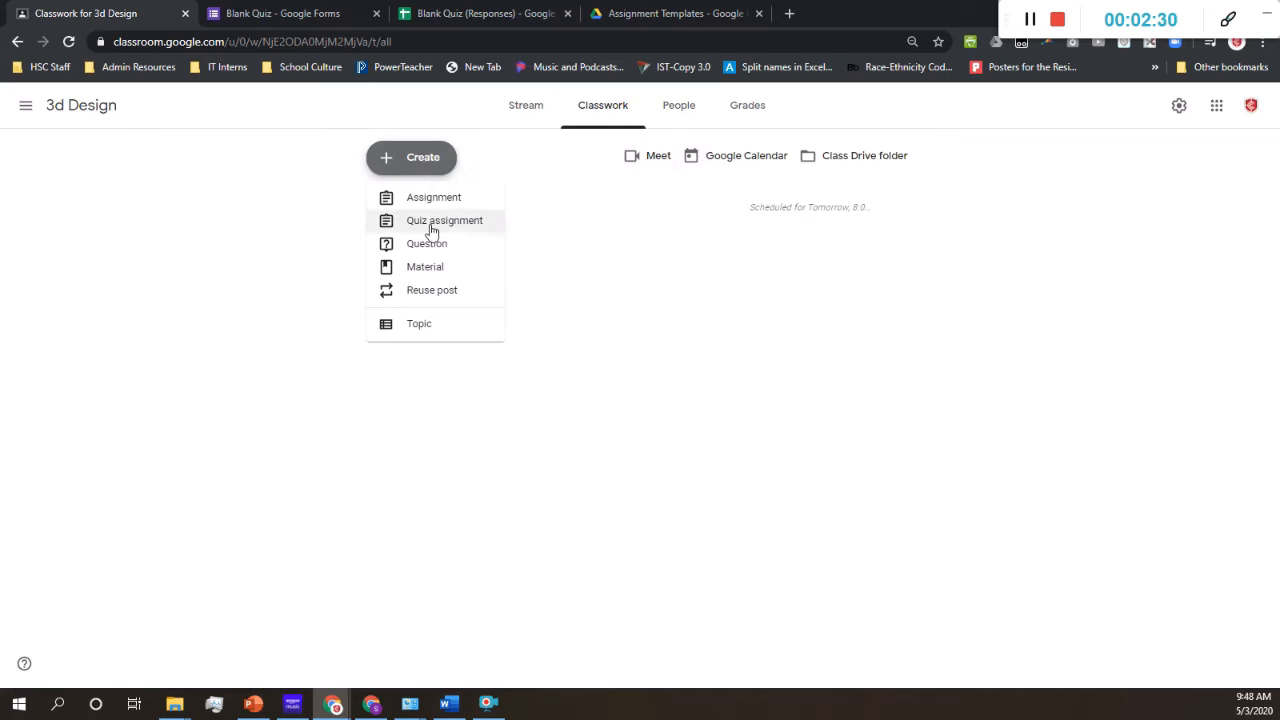
{"action": "left_click", "coordinate": [428, 291]}
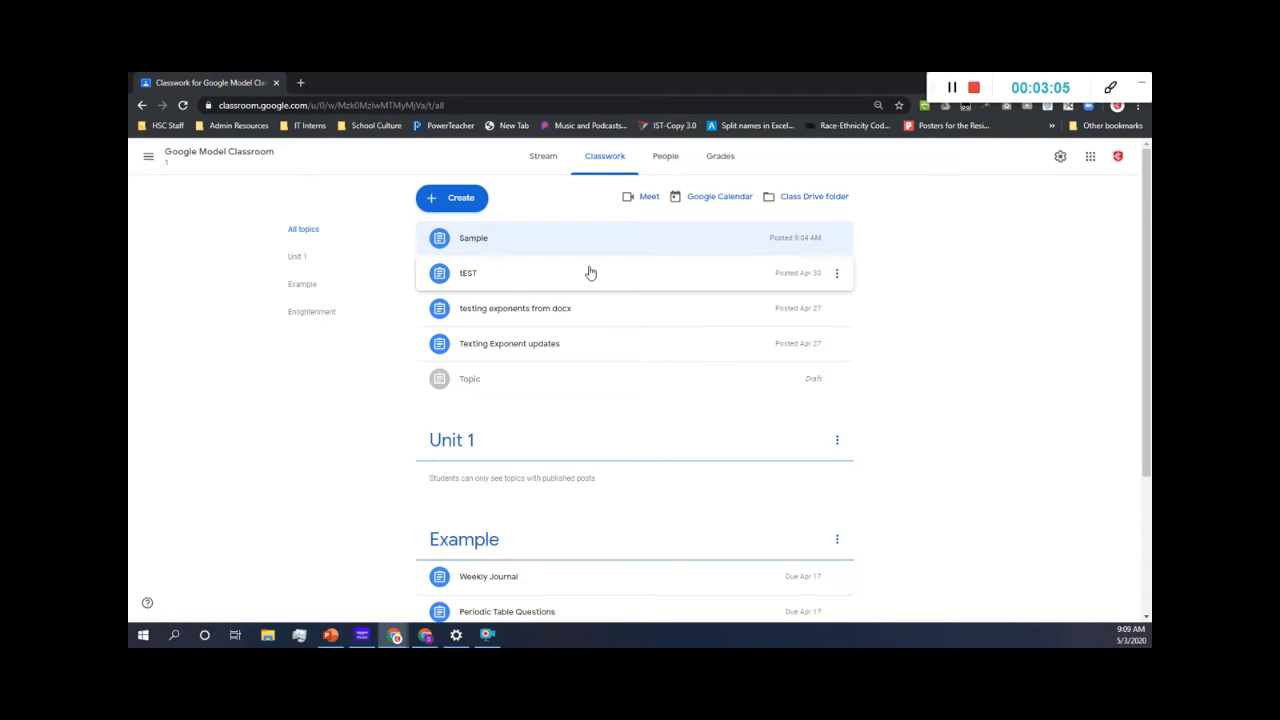
Create a quiz assignment titled "Sample Quiz" in Google Model Classroom with instructions "Submit your responses on the form and return to this page to 'Turn In'"
{"action": "left_click", "coordinate": [455, 199]}
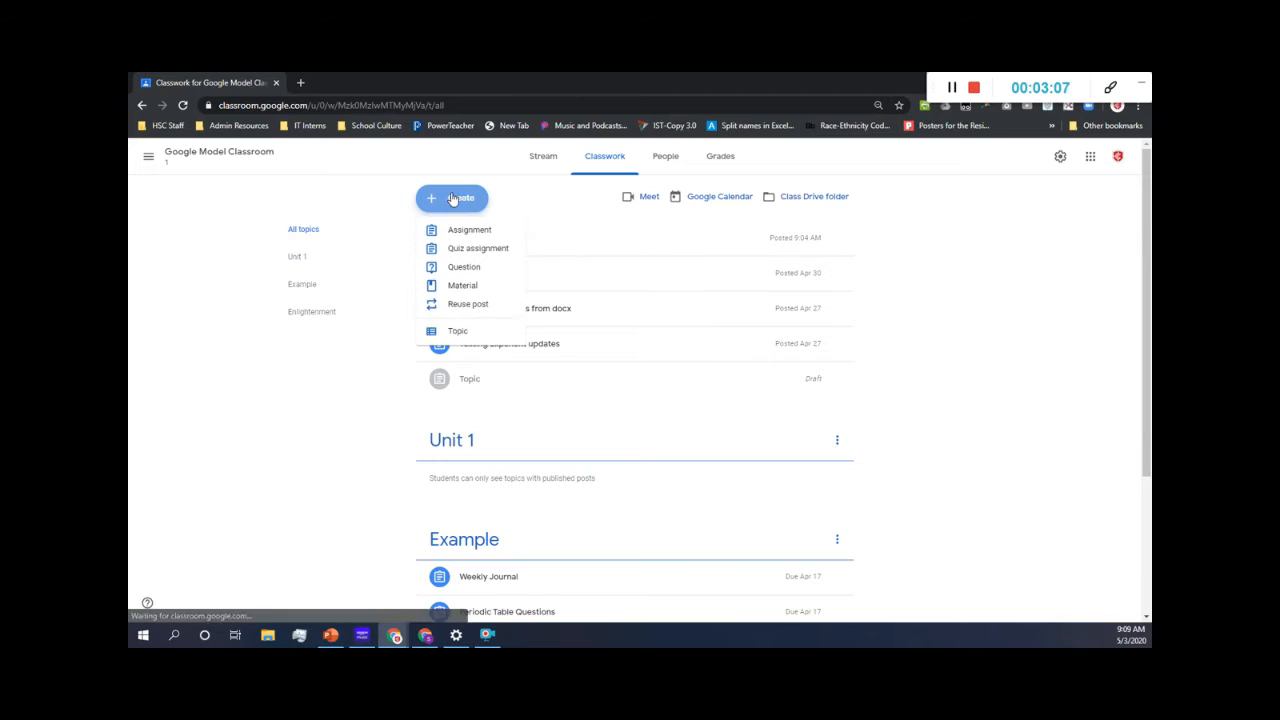
{"action": "left_click", "coordinate": [475, 249]}
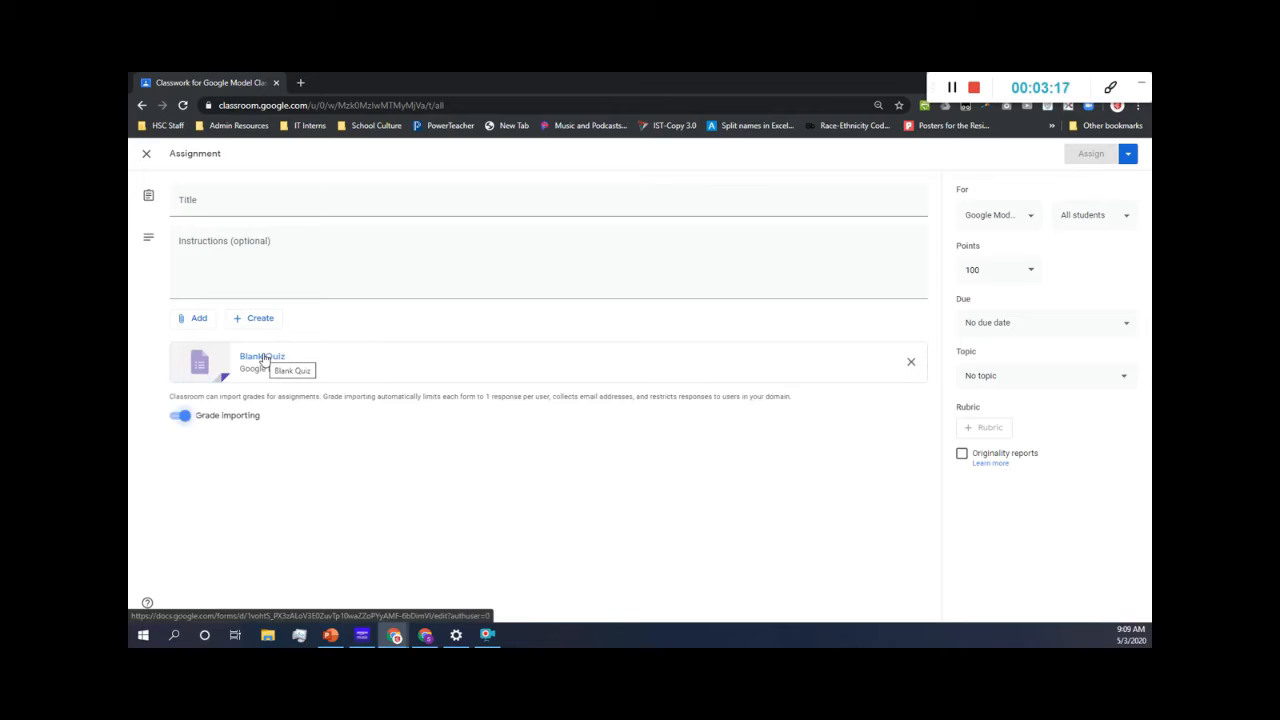
{"action": "left_click", "coordinate": [285, 260]}
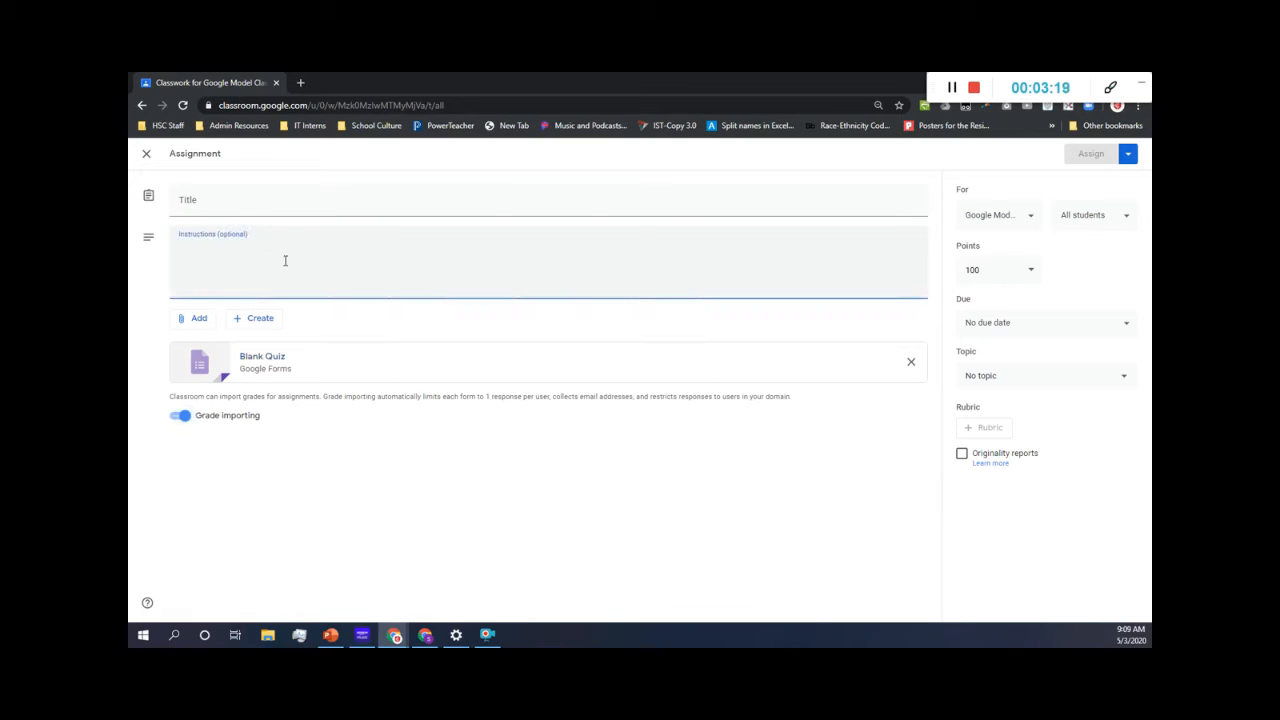
{"action": "type", "text": "Submit your responses on the form and return to this page to \"Turn in\""}
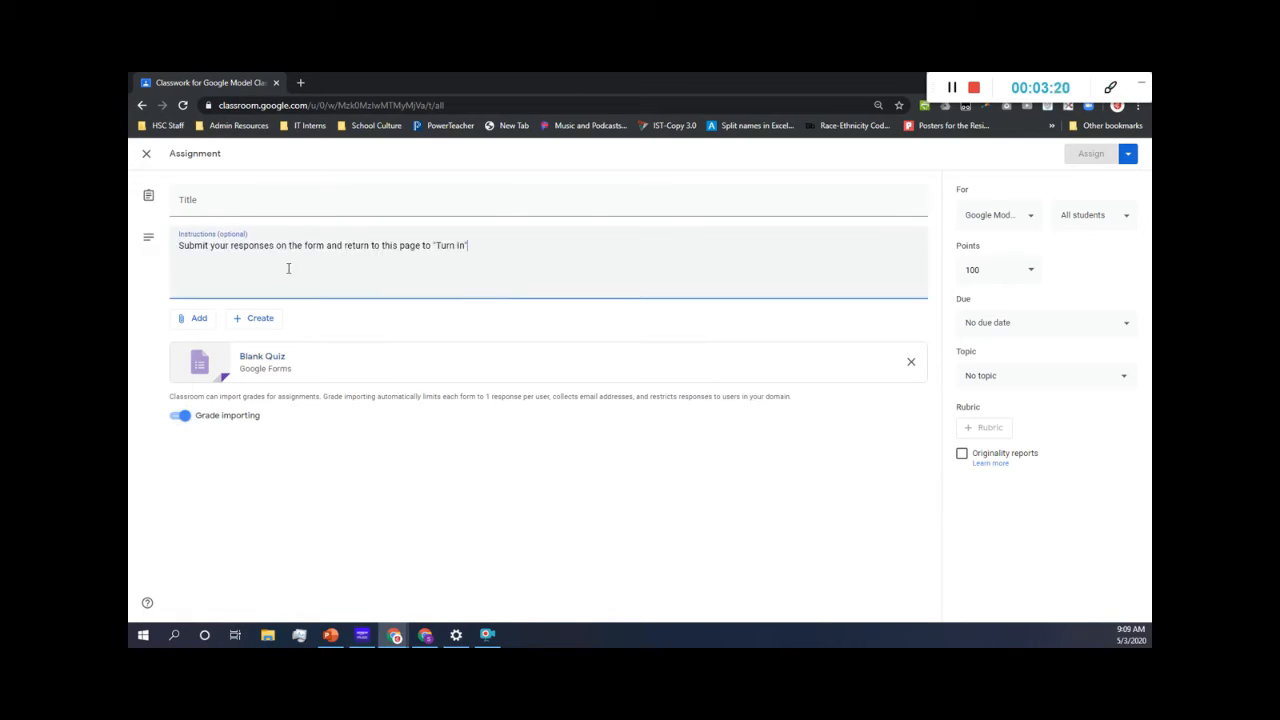
{"action": "left_click", "coordinate": [260, 206]}
{"action": "type", "text": "Sample"}
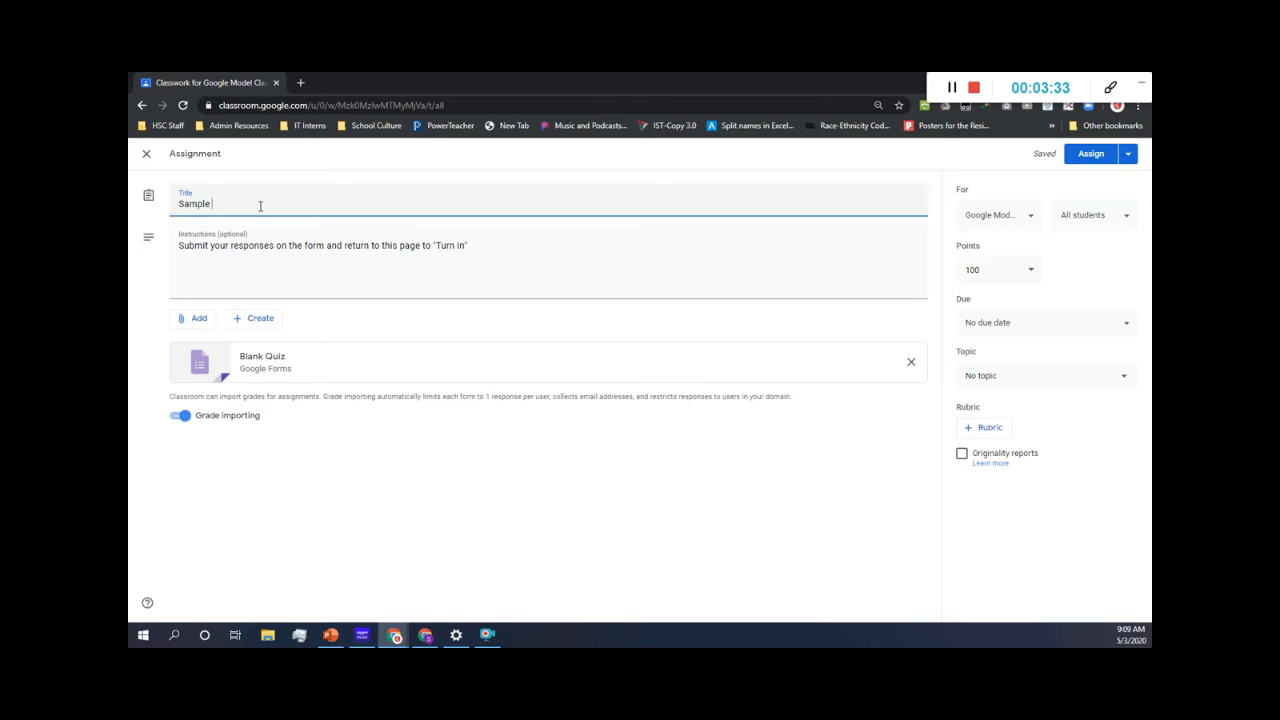
{"action": "type", "text": "Quiz"}
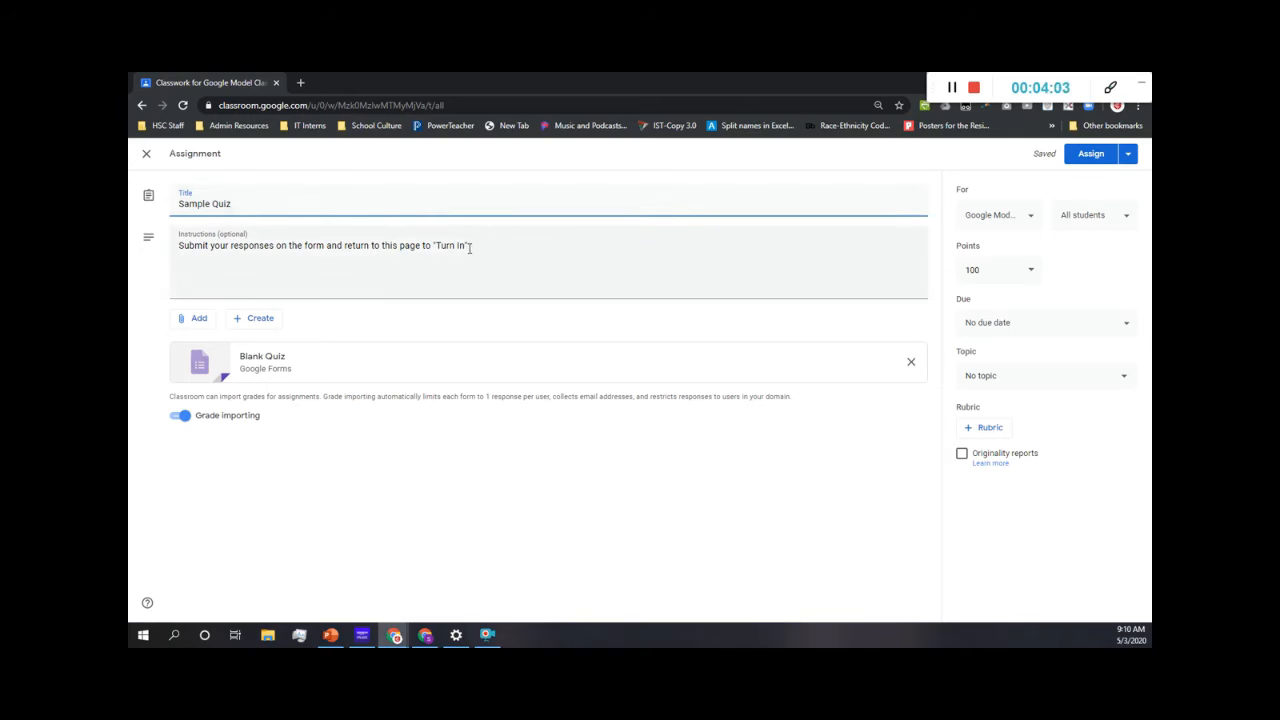
{"action": "left_click_drag", "start_coordinate": [470, 248], "coordinate": [174, 240]}
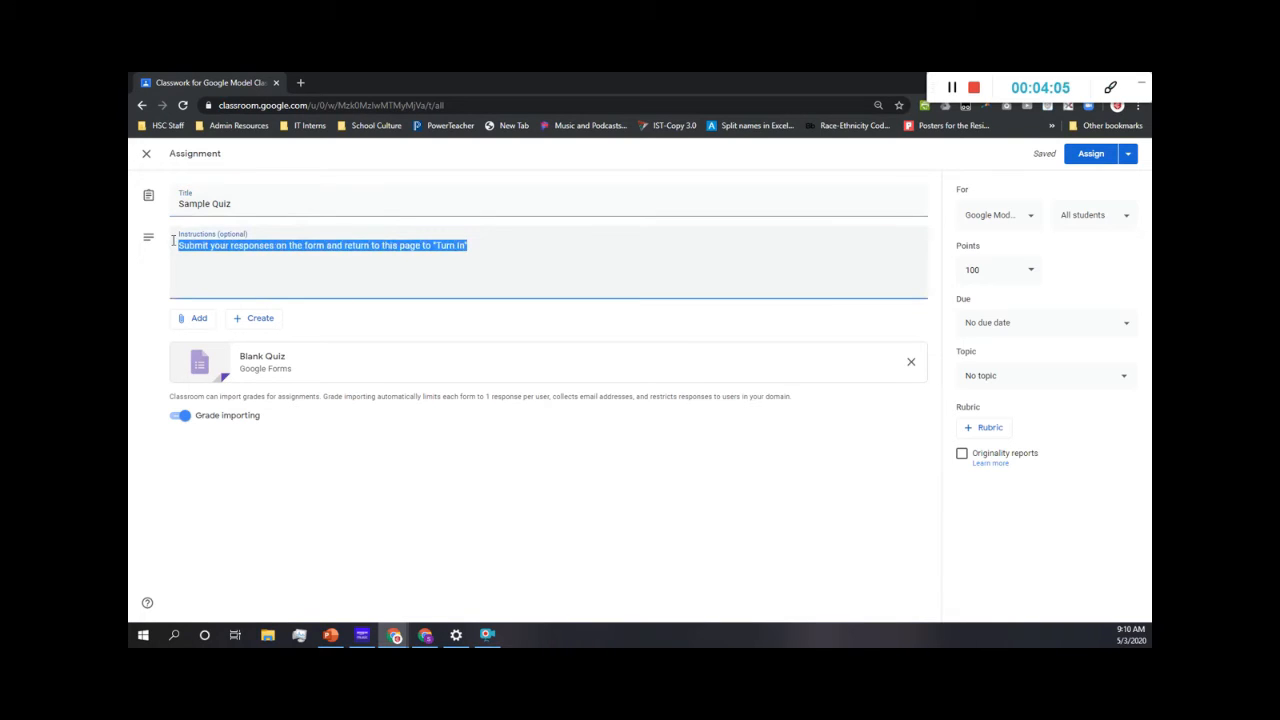
{"action": "left_click", "coordinate": [489, 244]}
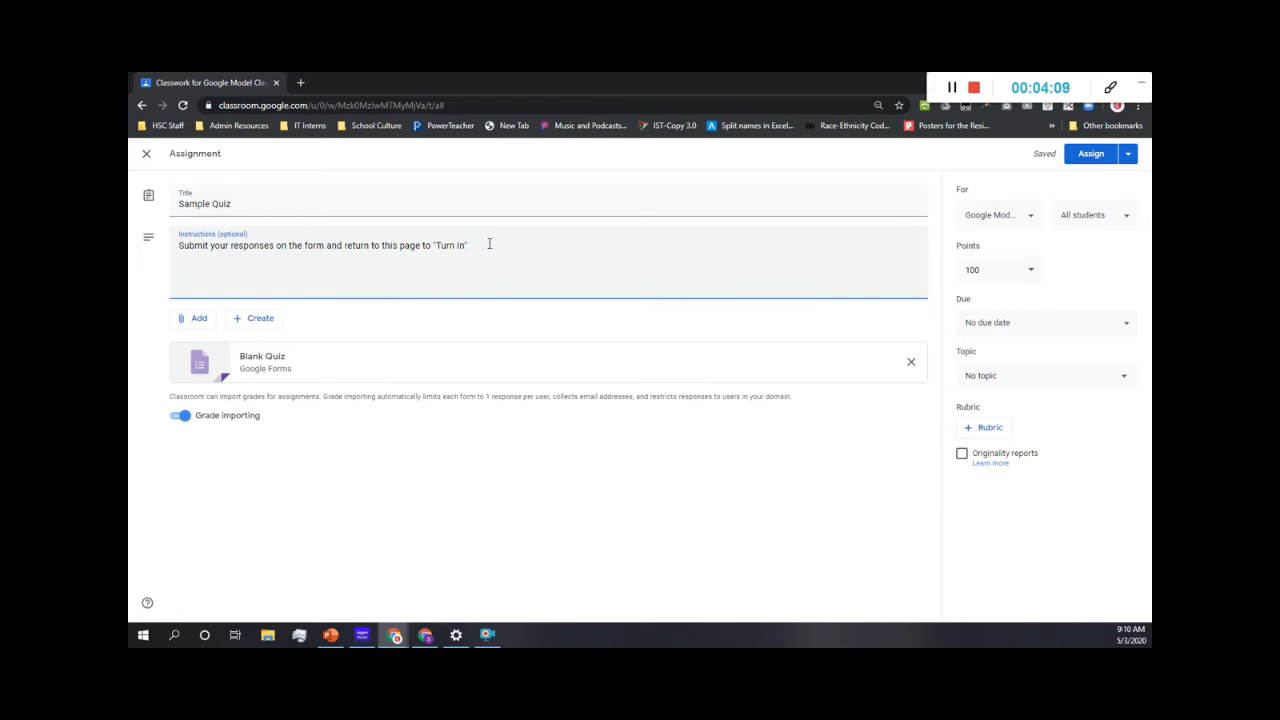
{"action": "left_click_drag", "start_coordinate": [489, 244], "coordinate": [165, 259]}
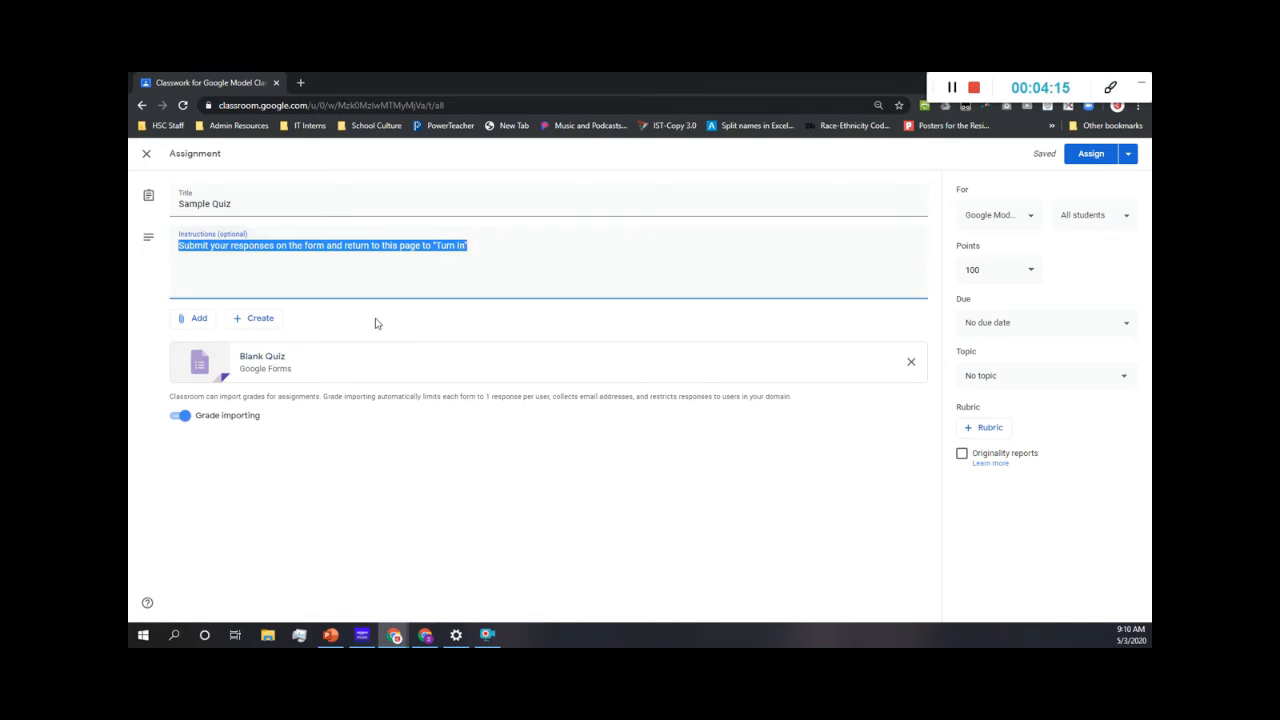
Open the attached Blank Quiz form and set it to collect respondents' email addresses
{"action": "left_click", "coordinate": [269, 363]}
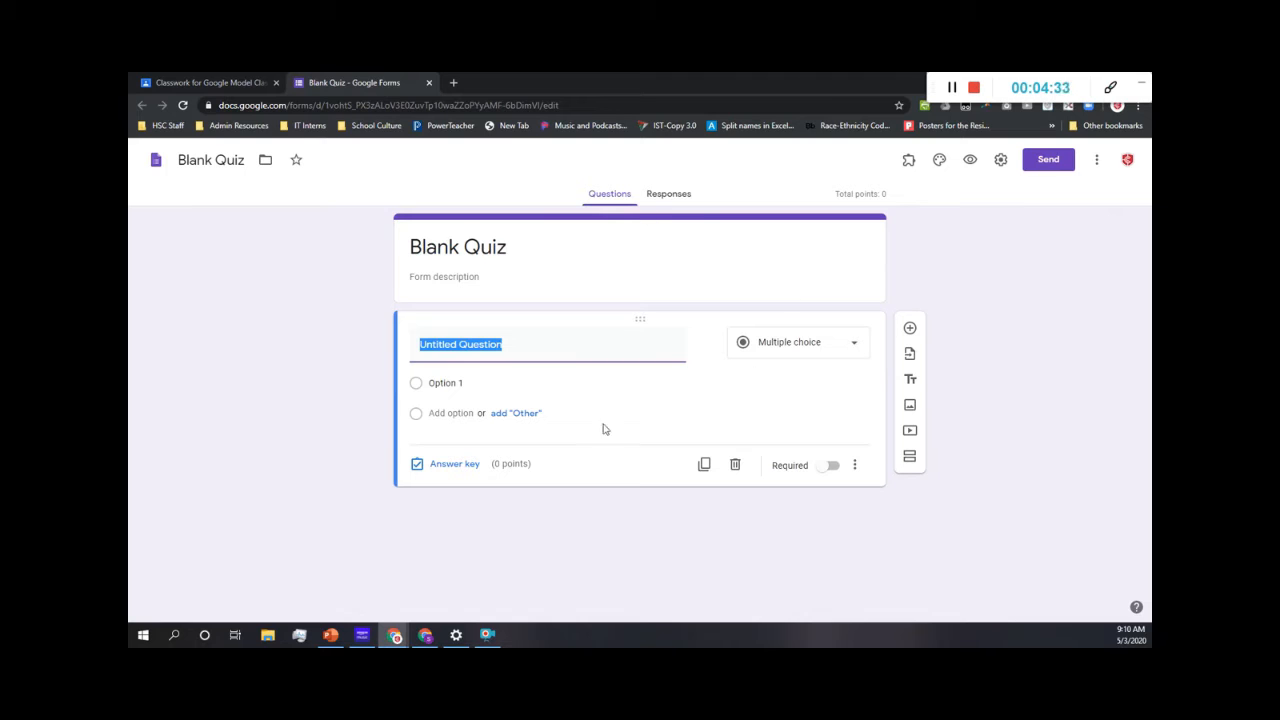
{"action": "left_click", "coordinate": [1000, 161]}
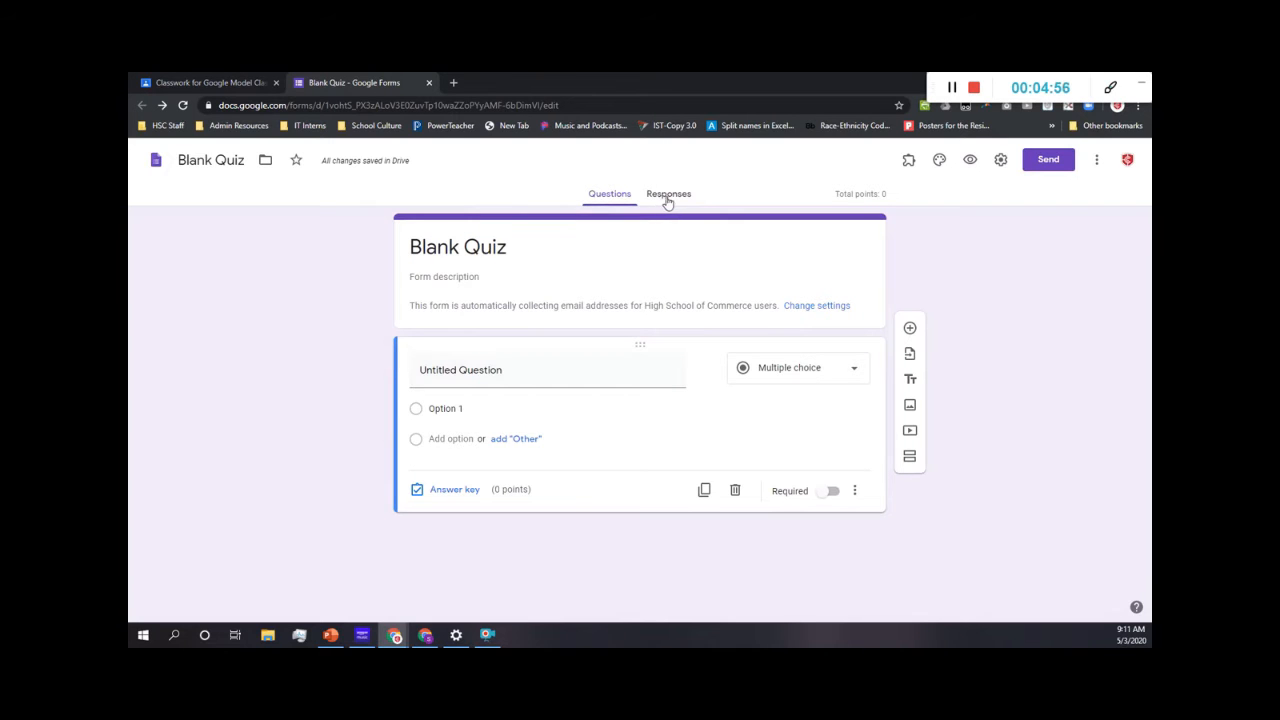
Create a new spreadsheet to receive the Blank Quiz form's responses
{"action": "left_click", "coordinate": [666, 198]}
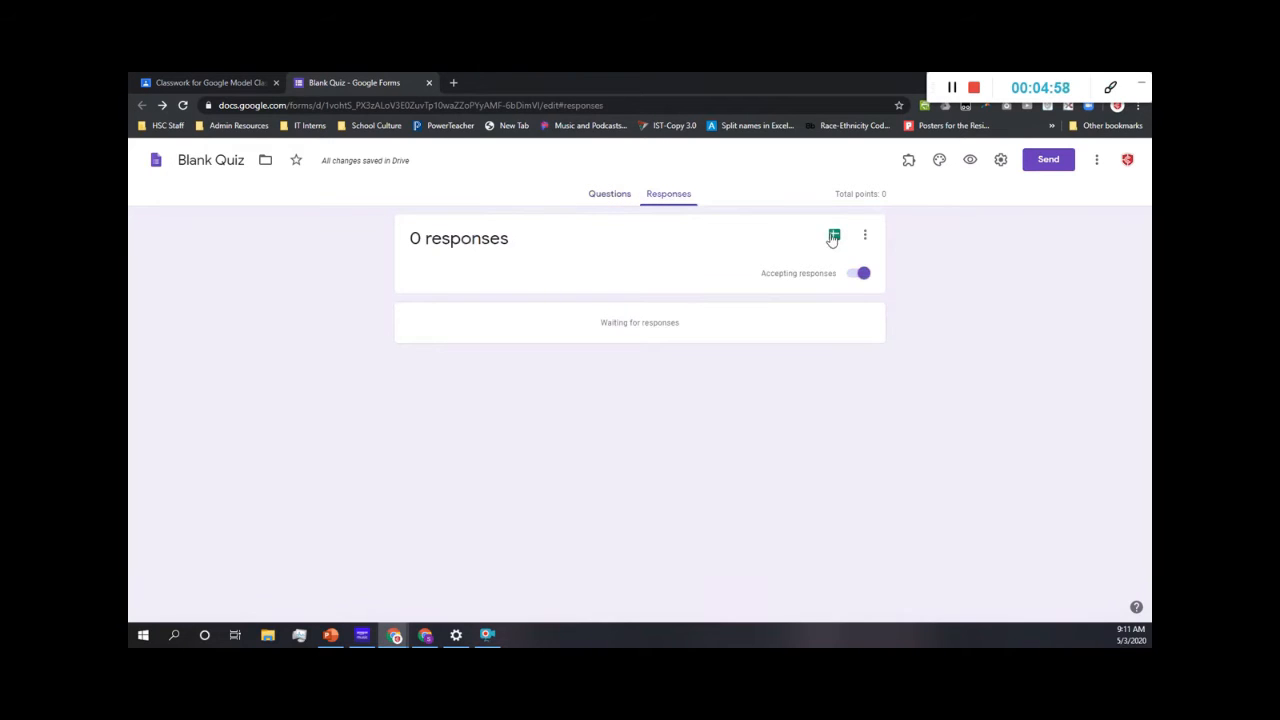
{"action": "left_click", "coordinate": [833, 236]}
{"action": "left_click", "coordinate": [789, 316]}
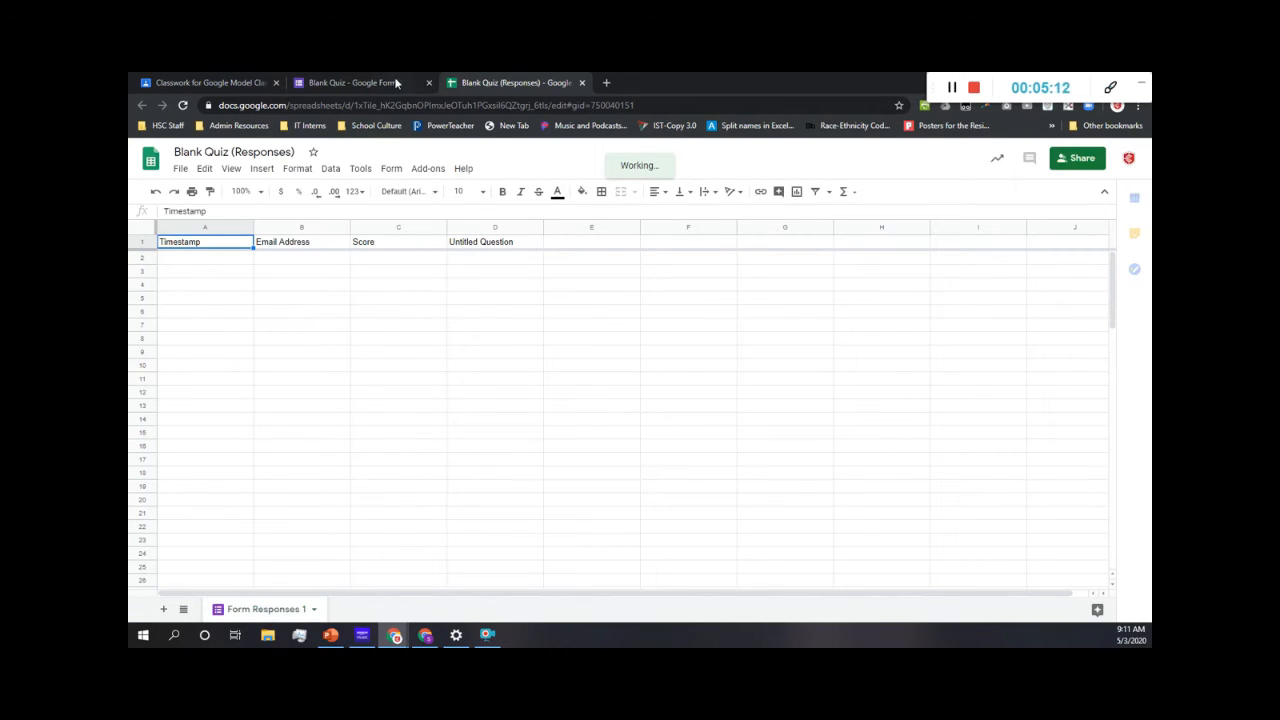
Return to the Blank Quiz form and save its settings with answers limited to 1 response
{"action": "left_click", "coordinate": [340, 83]}
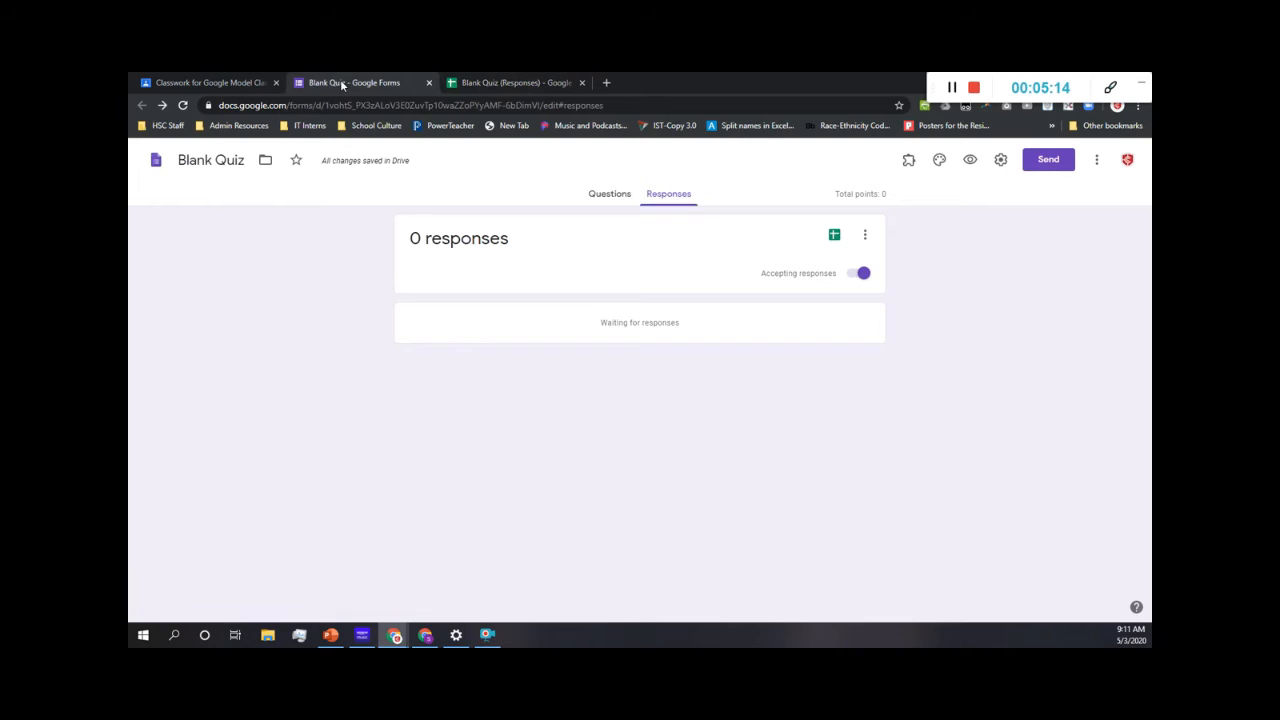
{"action": "left_click", "coordinate": [1000, 160]}
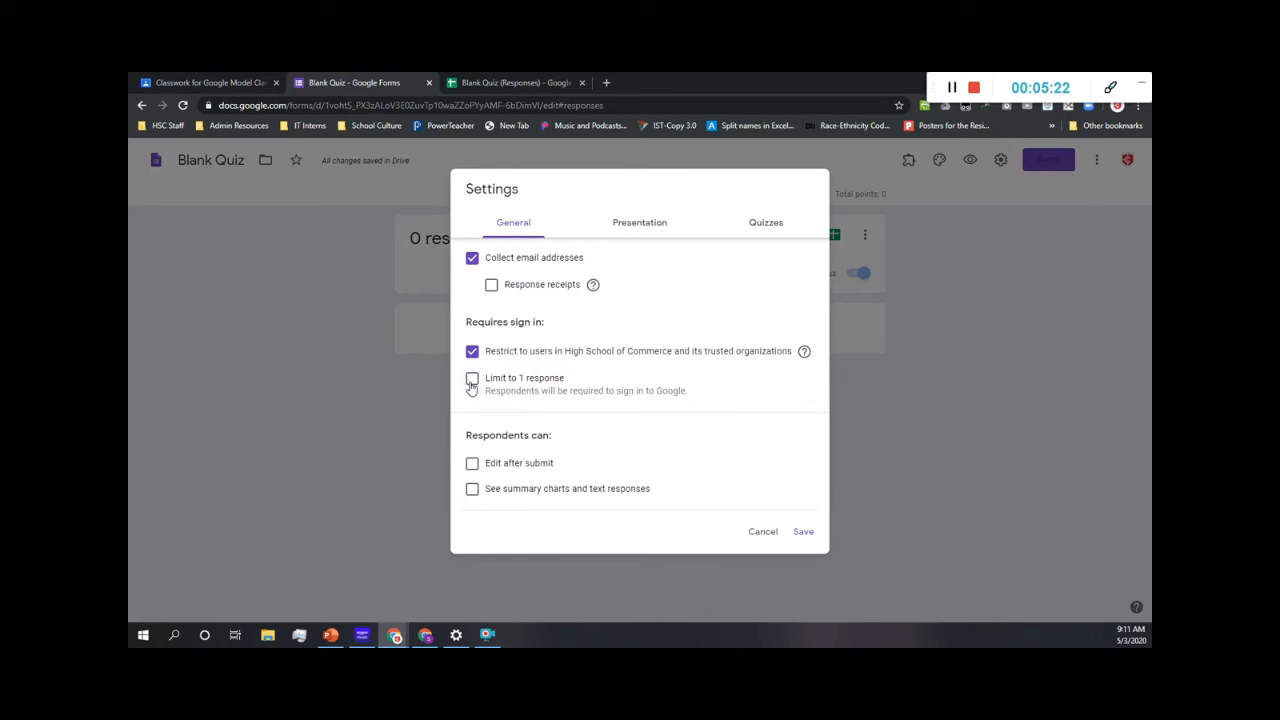
{"action": "left_click", "coordinate": [472, 384]}
{"action": "left_click", "coordinate": [804, 533]}
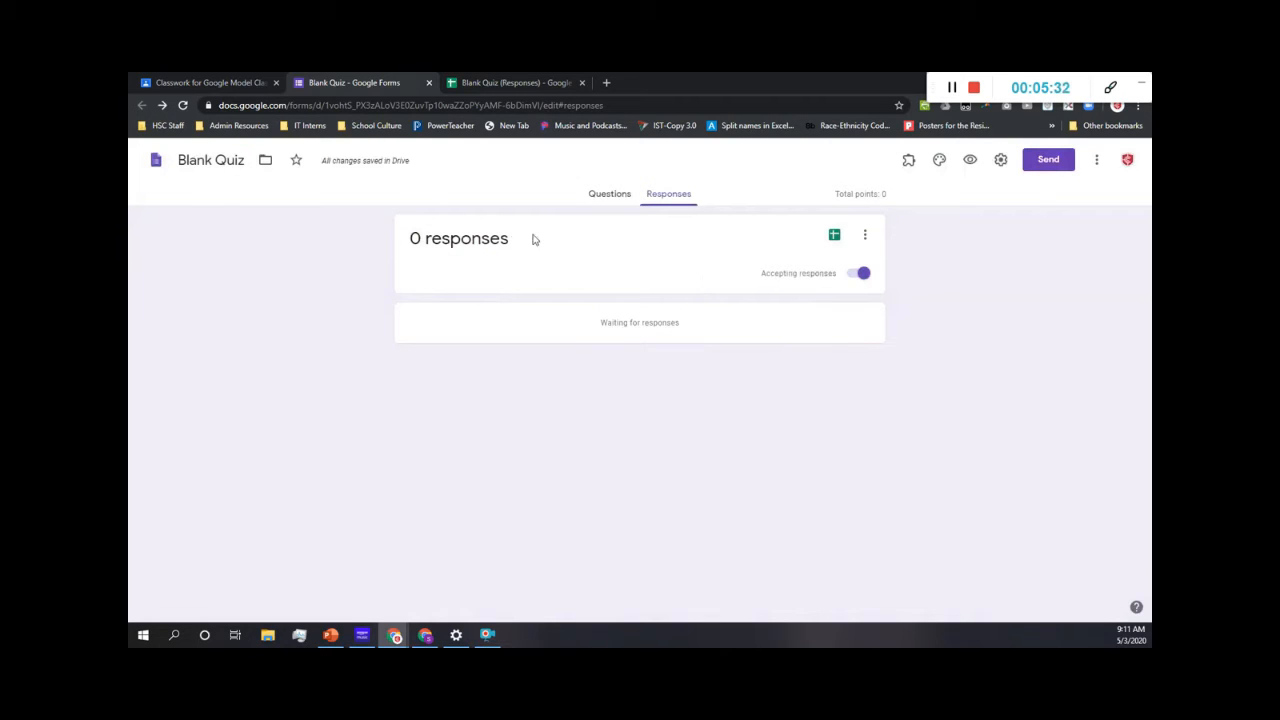
{"action": "left_click", "coordinate": [617, 197]}
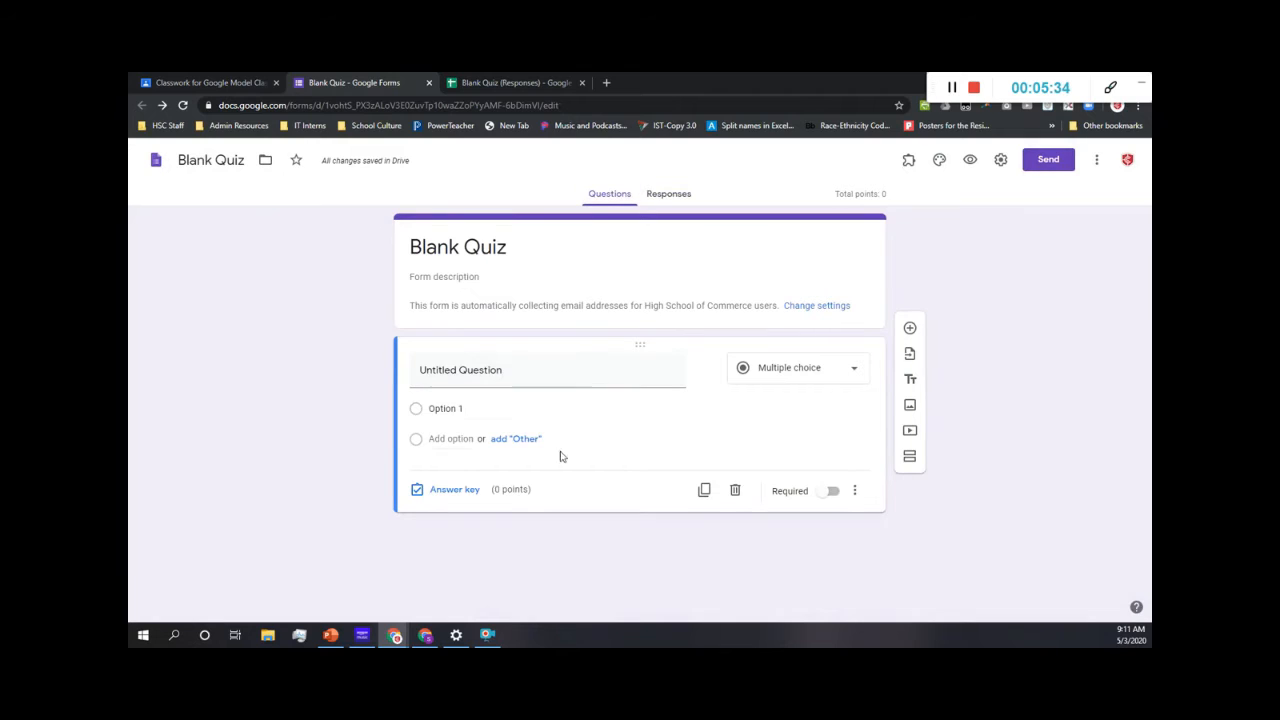
{"action": "left_click", "coordinate": [537, 83]}
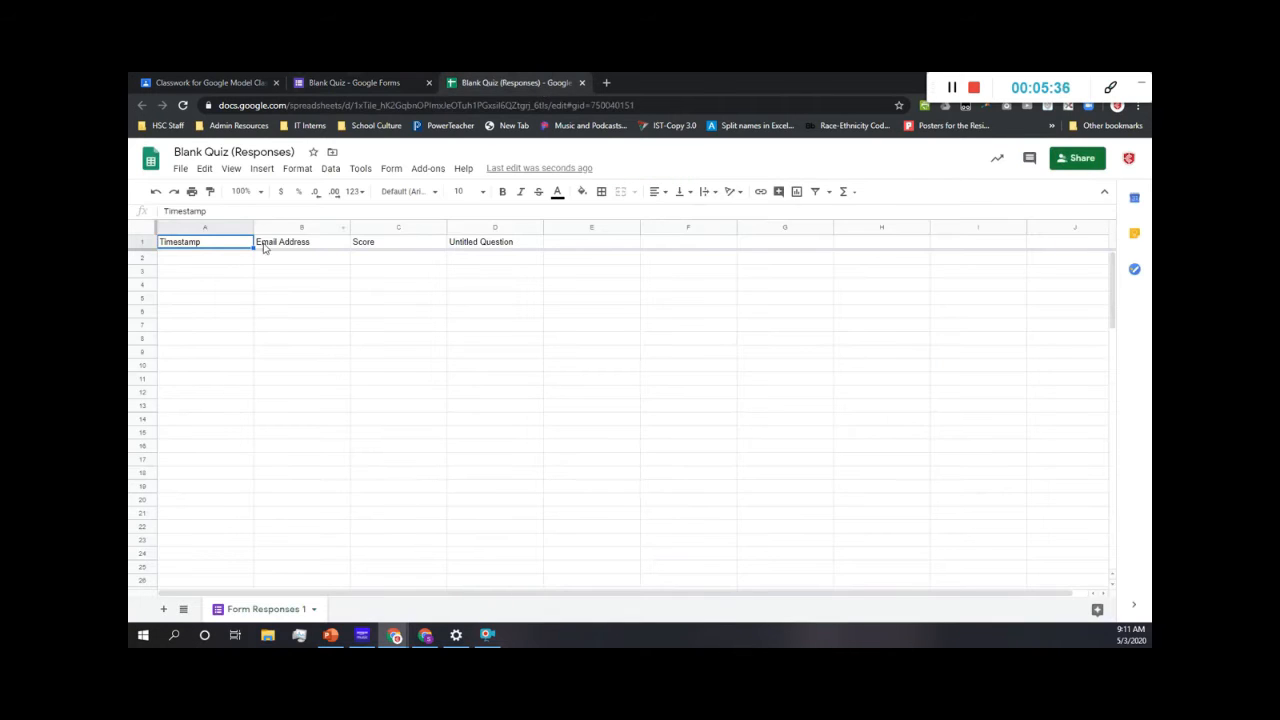
{"action": "left_click", "coordinate": [377, 80]}
Return to the Sample Quiz assignment in Google Classroom and assign it to all students
{"action": "left_click", "coordinate": [223, 83]}
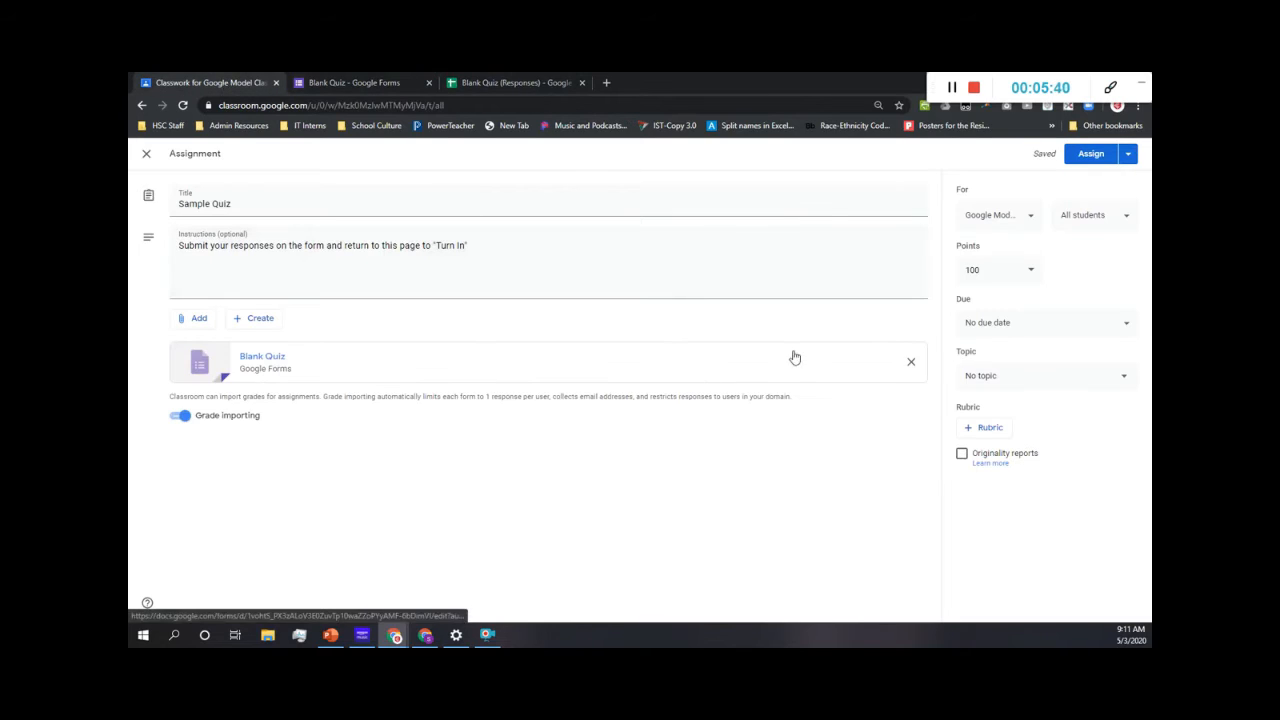
{"action": "left_click", "coordinate": [437, 249]}
{"action": "left_click_drag", "start_coordinate": [479, 245], "coordinate": [175, 246]}
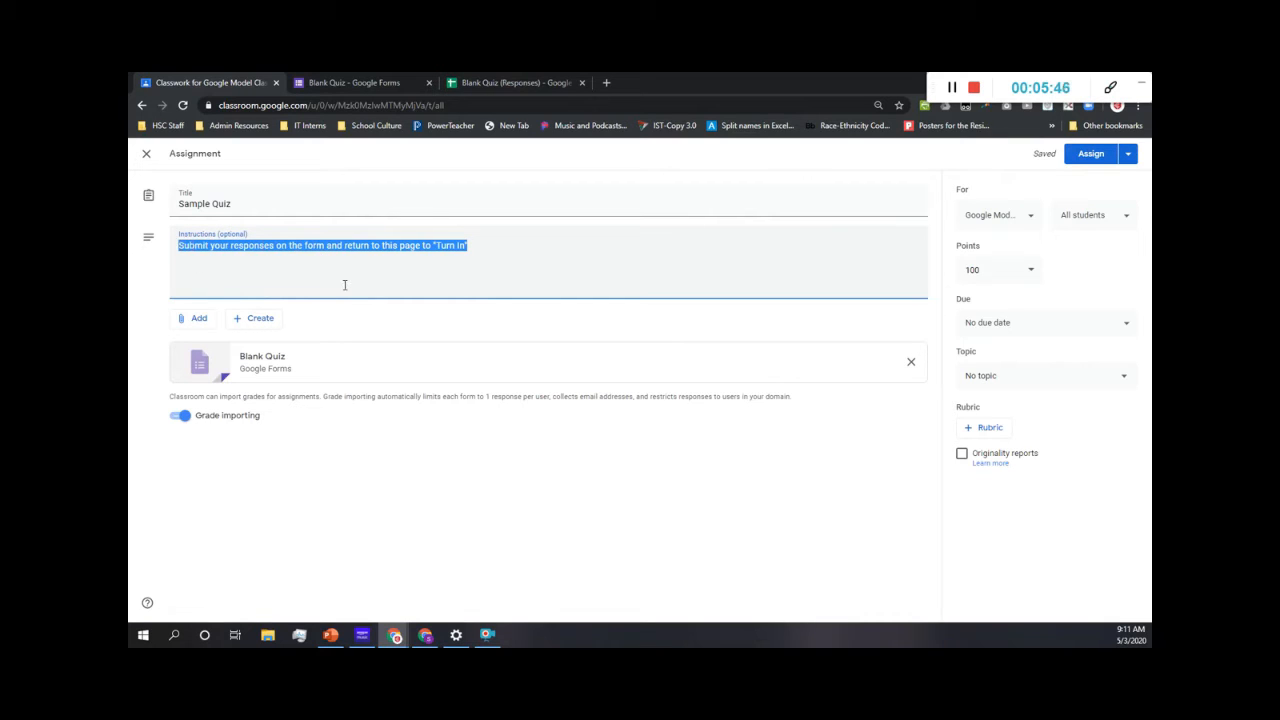
{"action": "left_click", "coordinate": [1076, 158]}
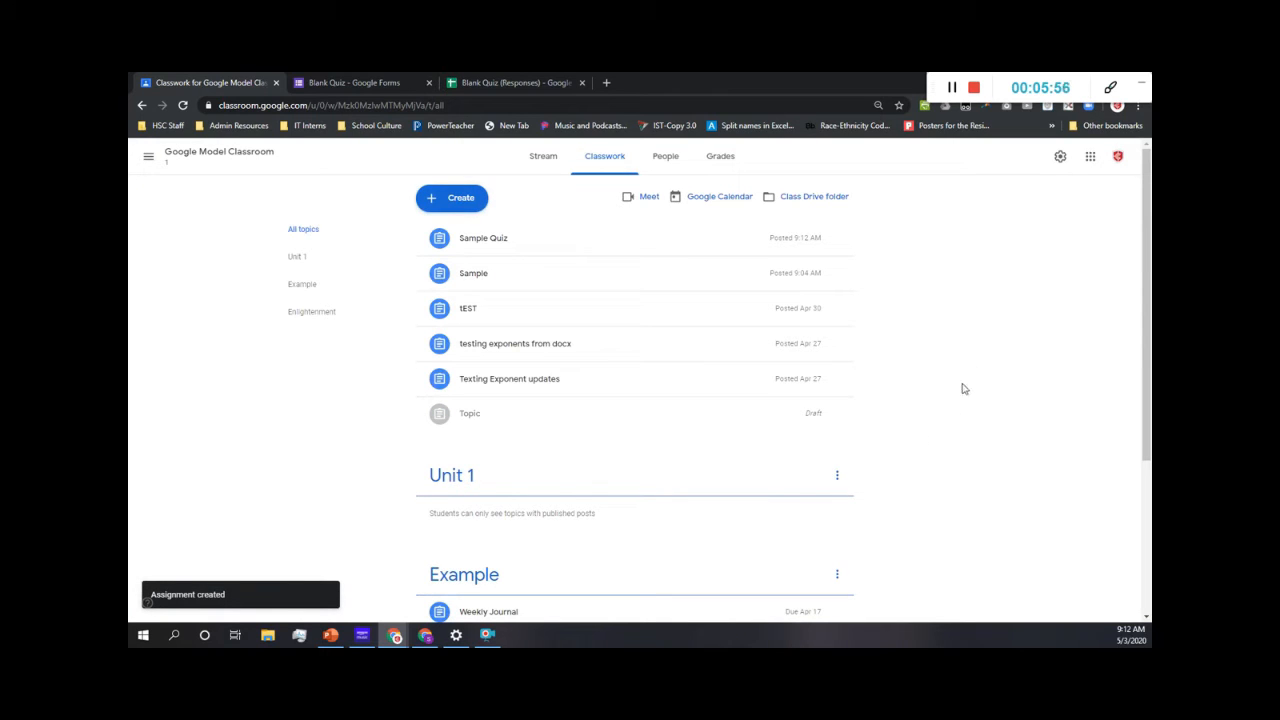
Switch to the student account's browser window and open the Sample Quiz assignment in Google Model Classroom's classwork
{"action": "left_click", "coordinate": [425, 638]}
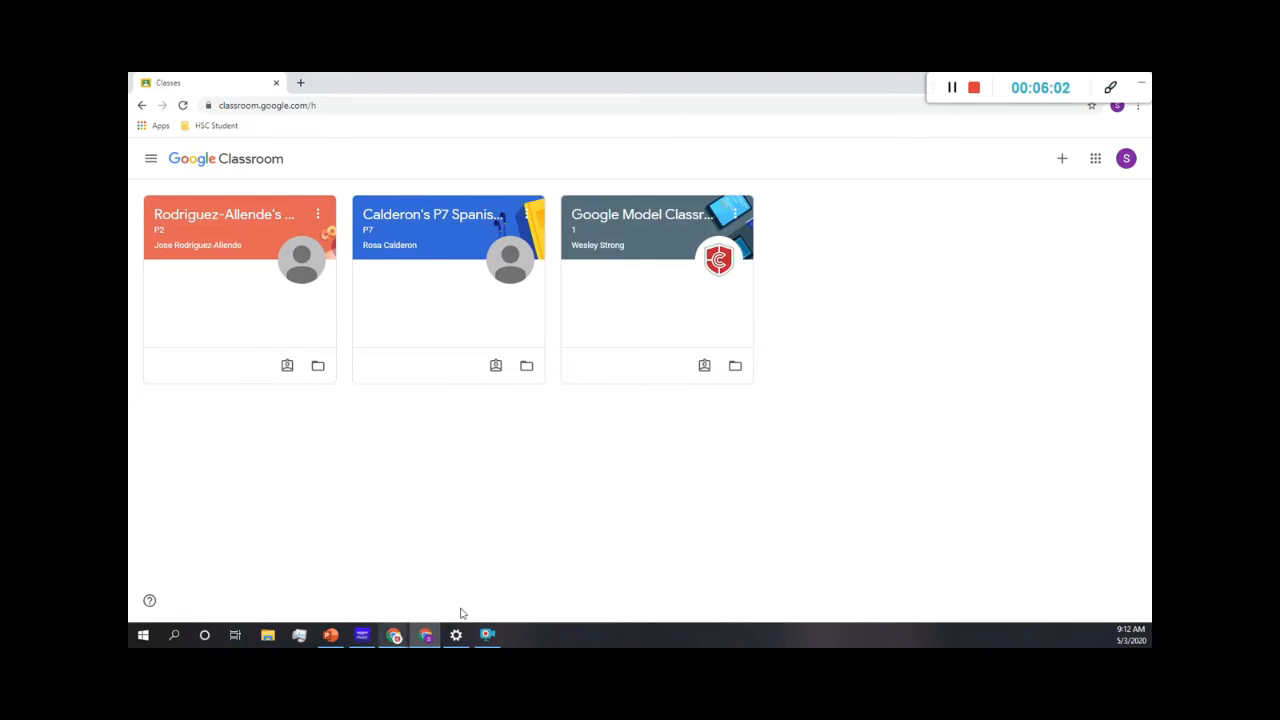
{"action": "left_click", "coordinate": [618, 219]}
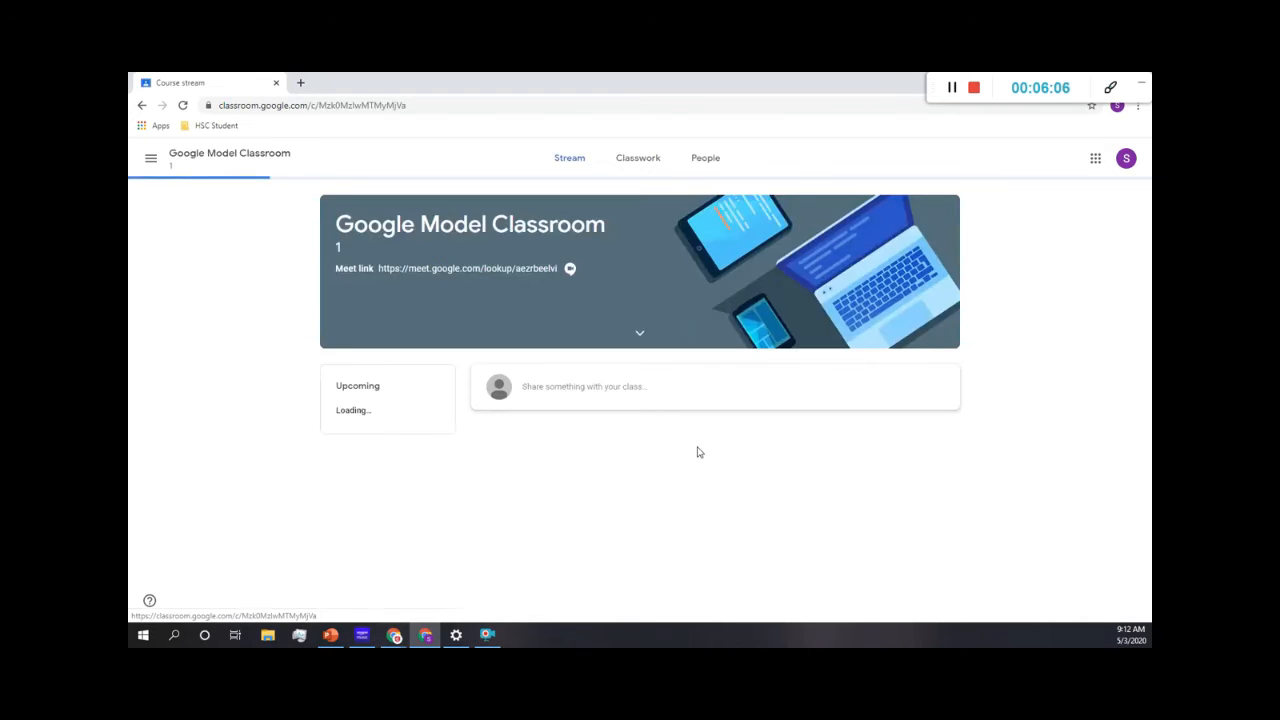
{"action": "left_click", "coordinate": [623, 164]}
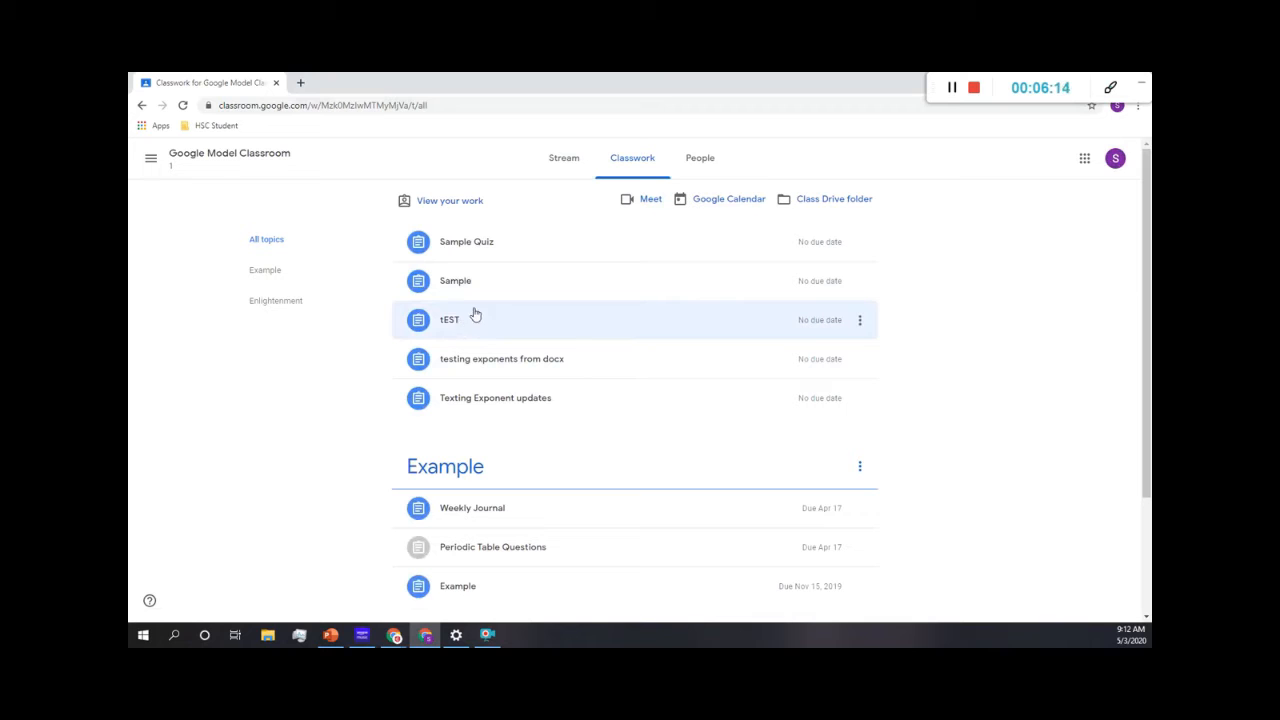
{"action": "left_click", "coordinate": [477, 249]}
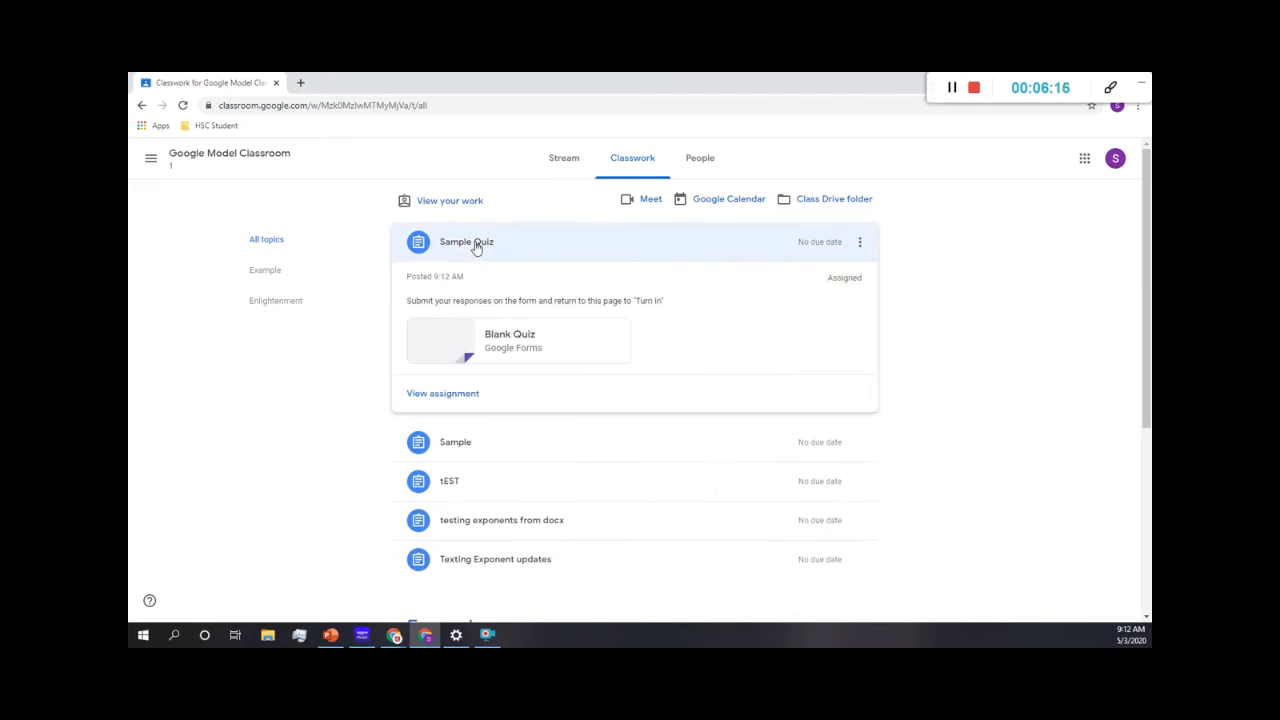
{"action": "left_click", "coordinate": [443, 394]}
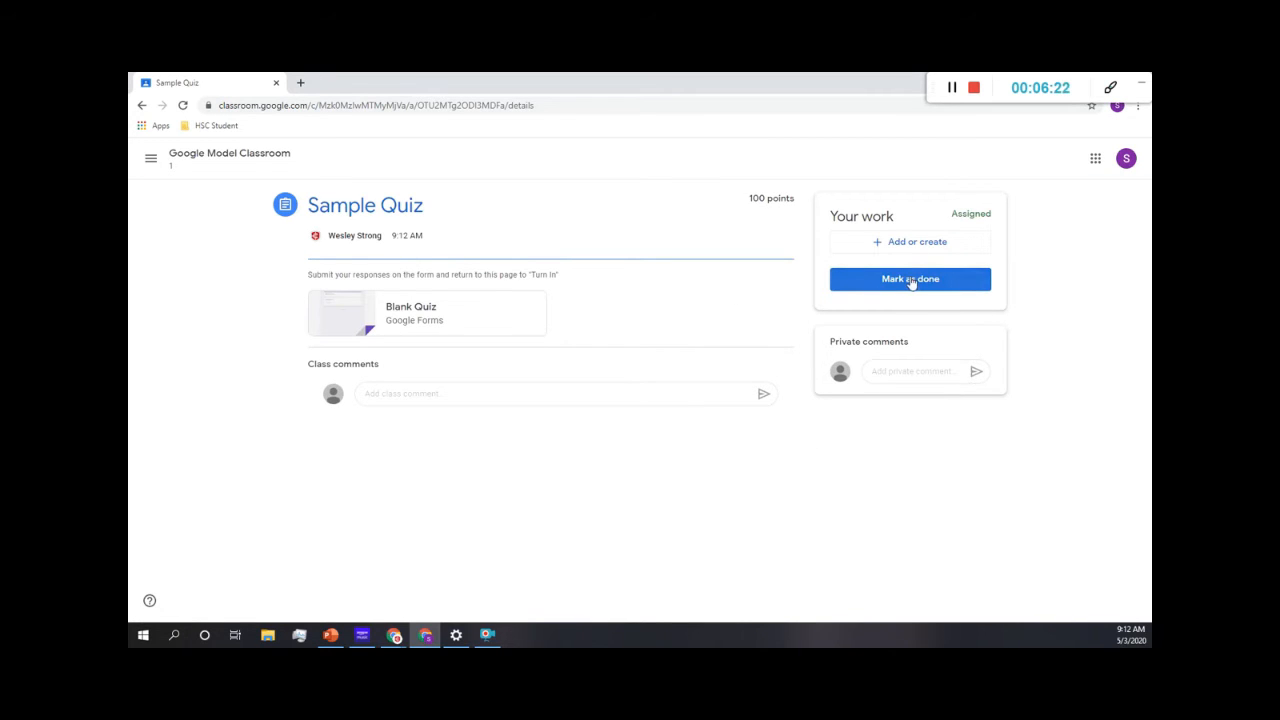
Mark the Sample Quiz assignment as done from the student account, without attaching any work
{"action": "left_click", "coordinate": [911, 281]}
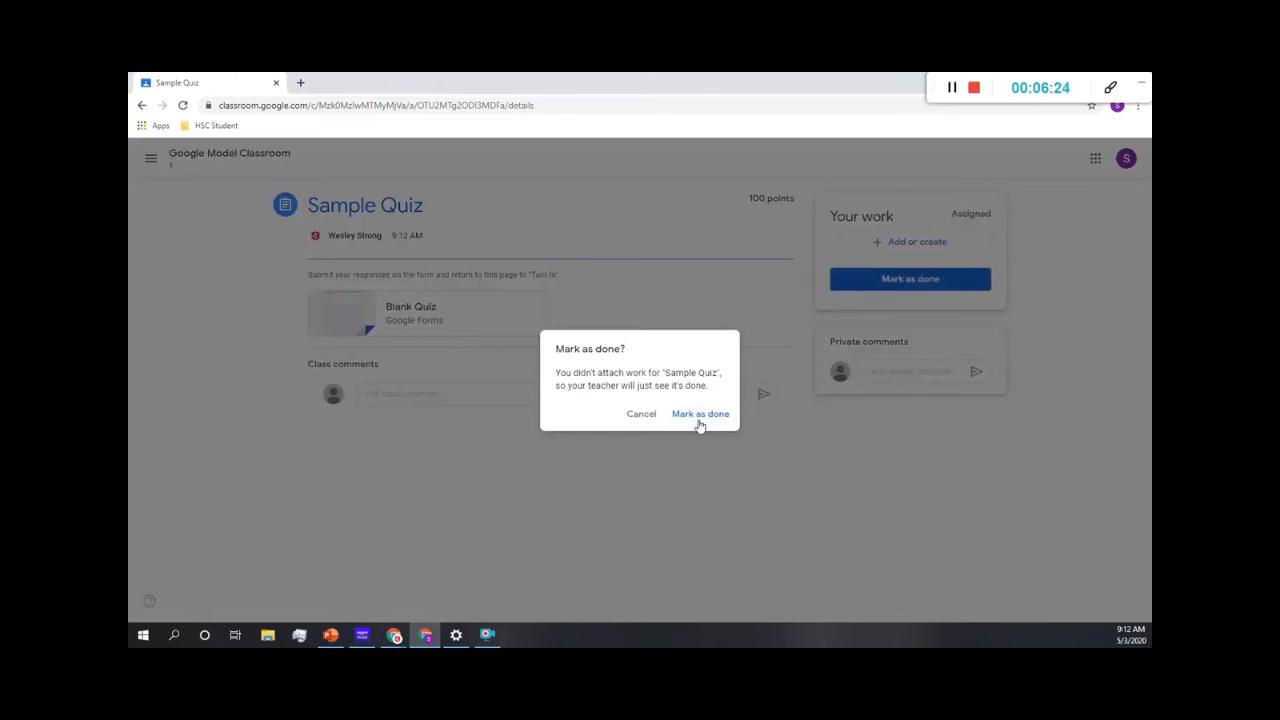
{"action": "left_click", "coordinate": [700, 416]}
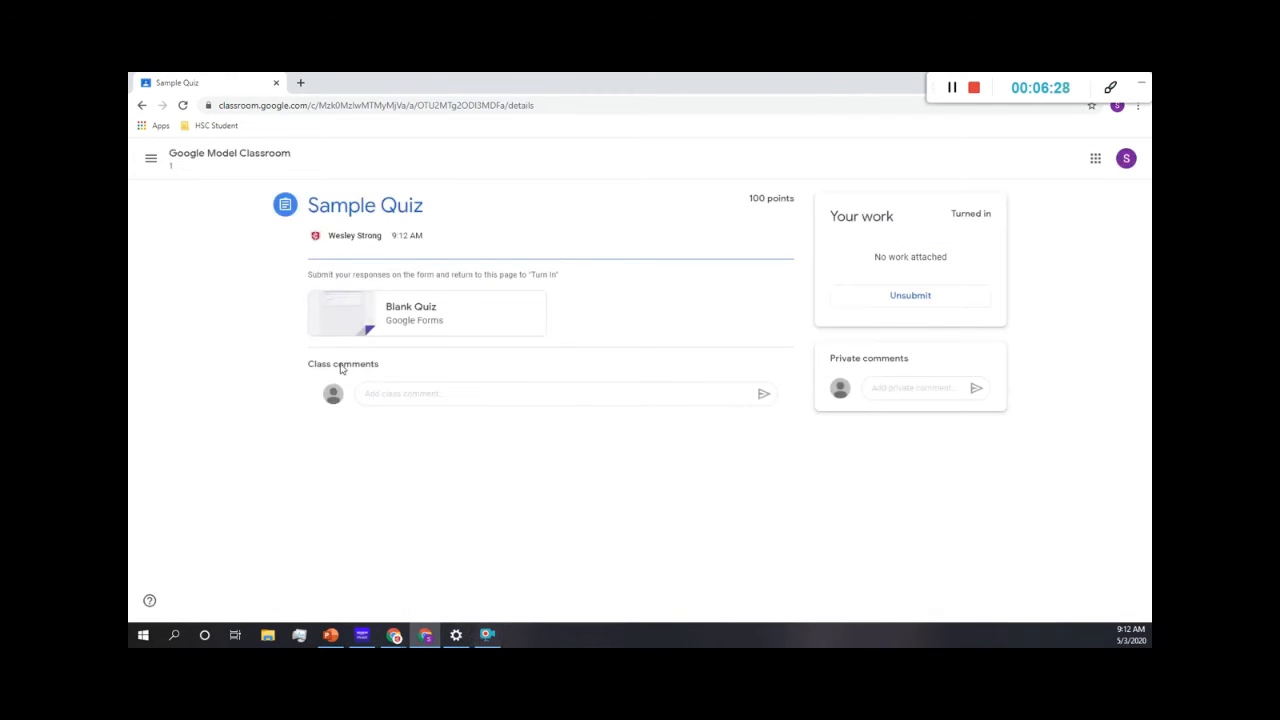
Switch to the teacher account's browser window and view the Sample Quiz assignment from Google Model Classroom's classwork
{"action": "left_click", "coordinate": [395, 636]}
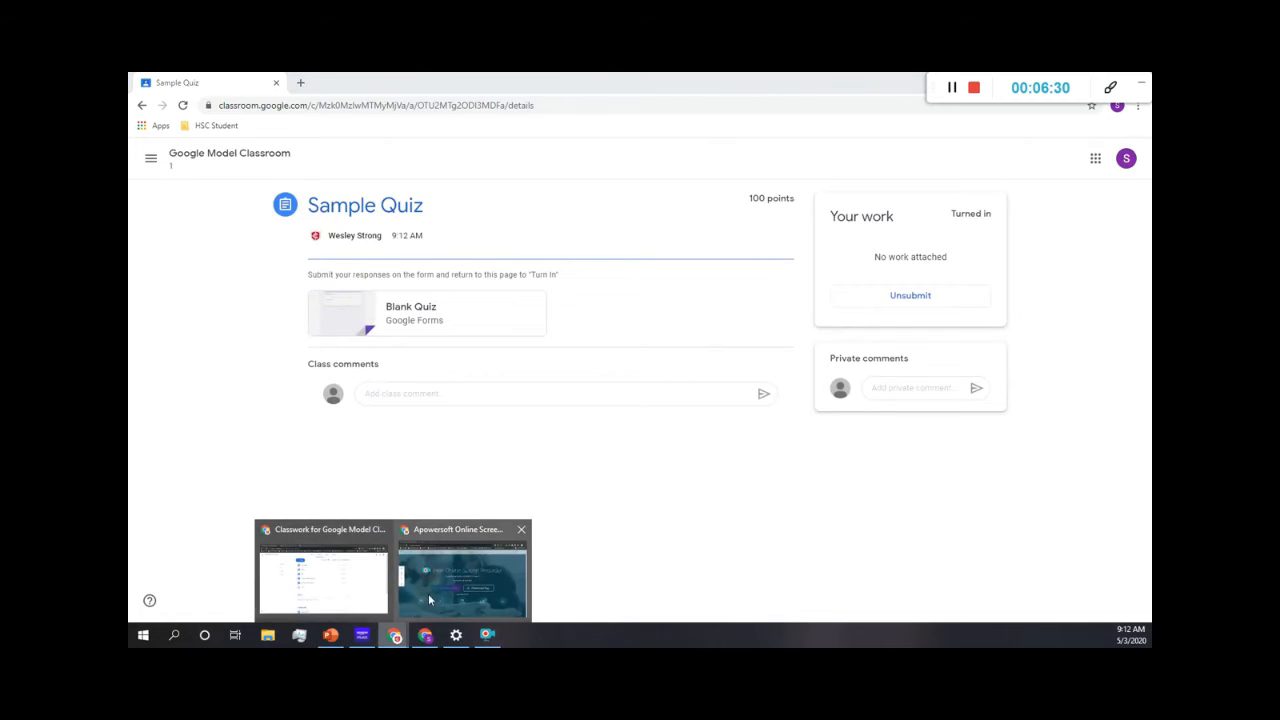
{"action": "left_click", "coordinate": [354, 584]}
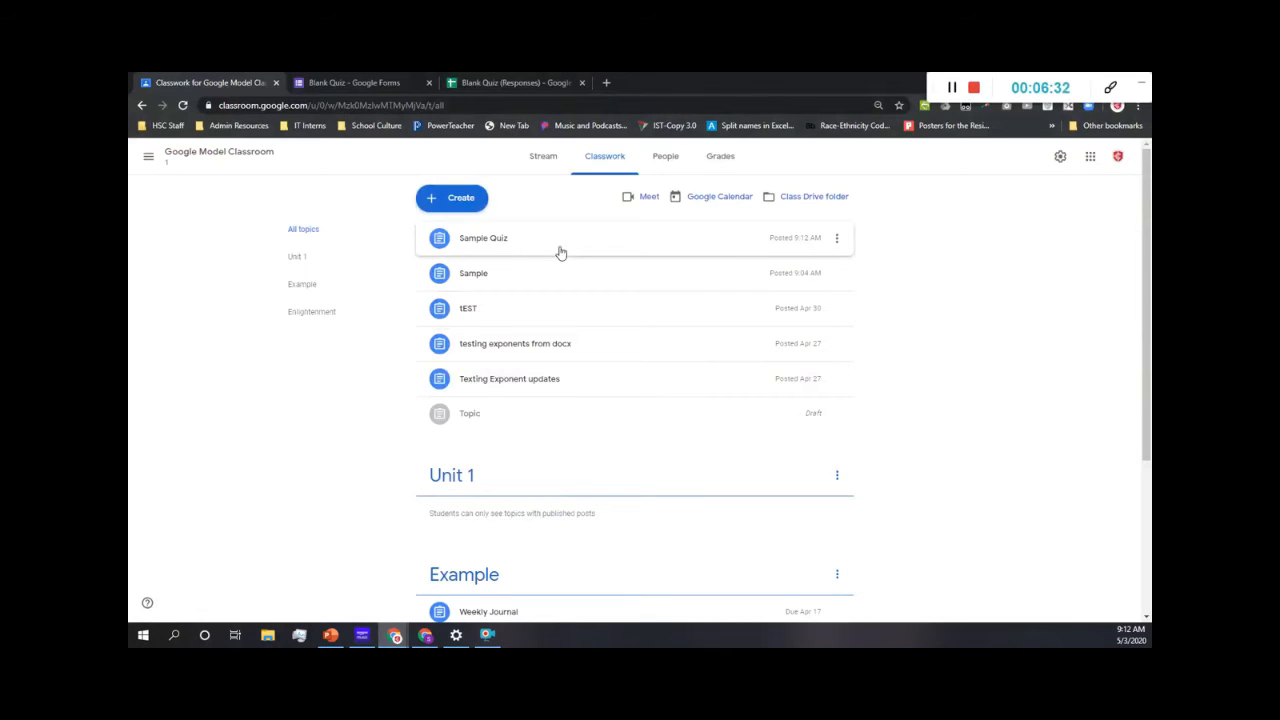
{"action": "left_click", "coordinate": [1116, 166]}
{"action": "left_click", "coordinate": [877, 251]}
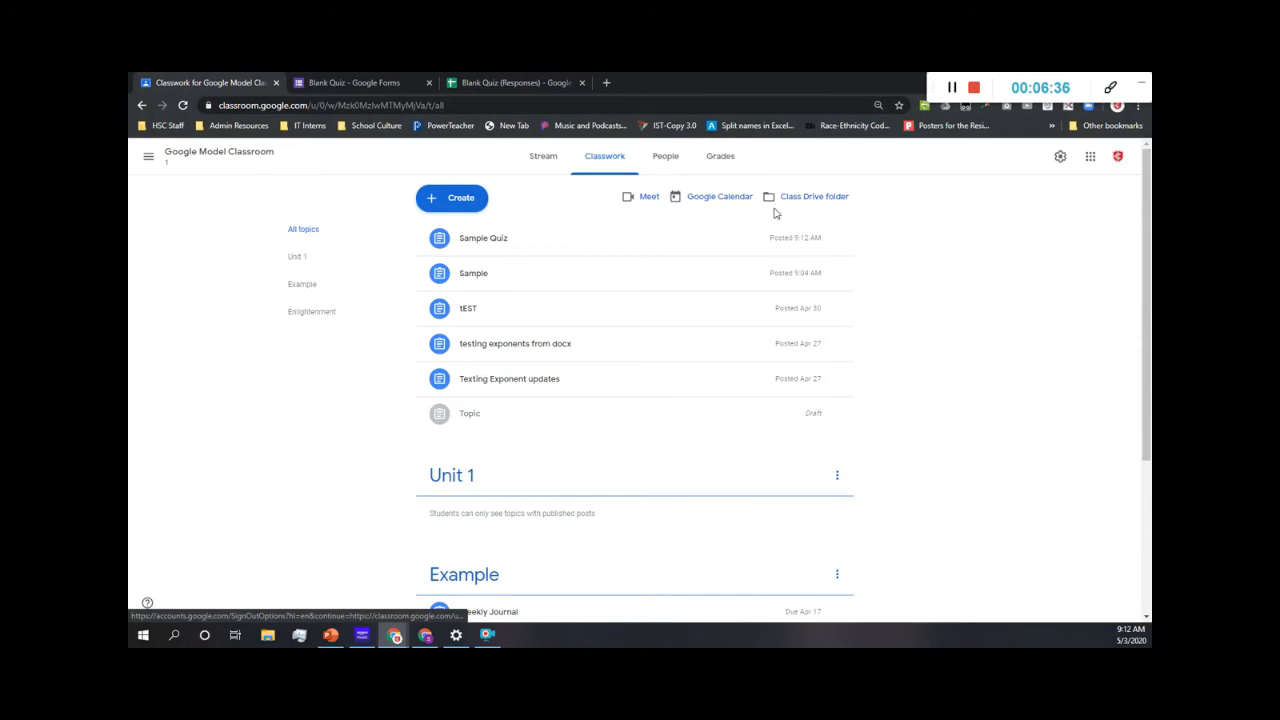
{"action": "left_click", "coordinate": [556, 248]}
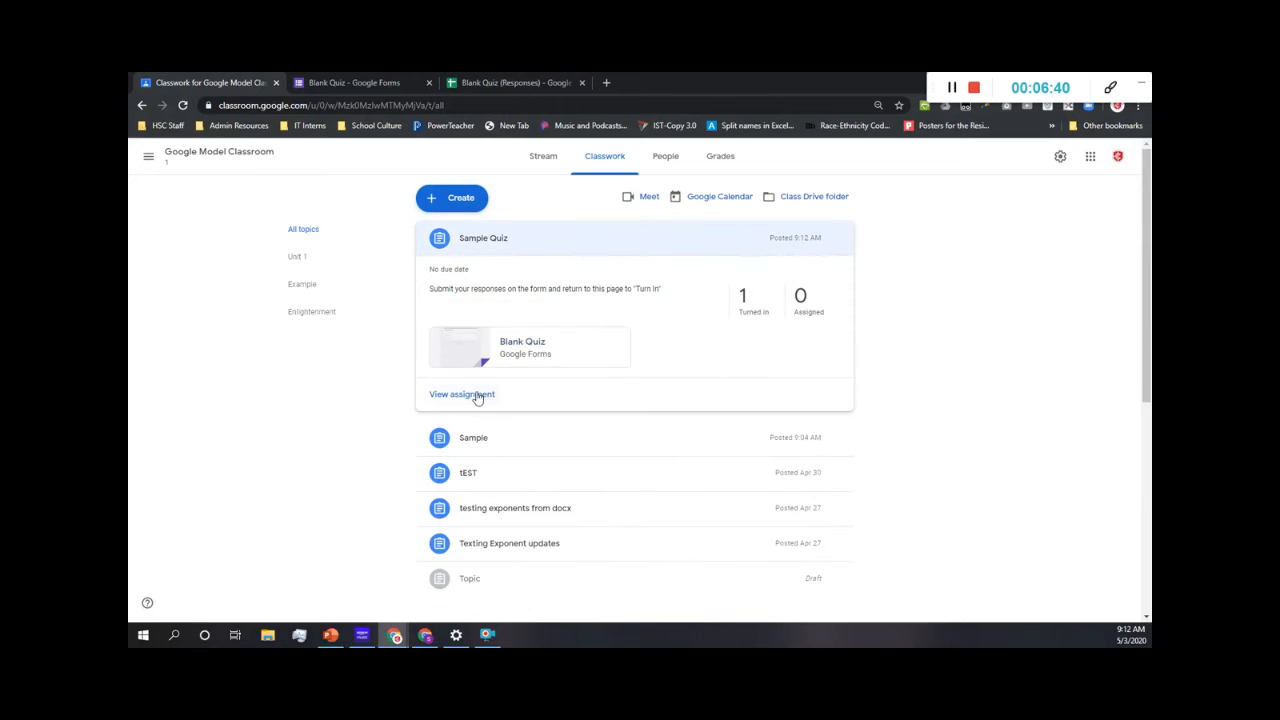
{"action": "left_click", "coordinate": [477, 395]}
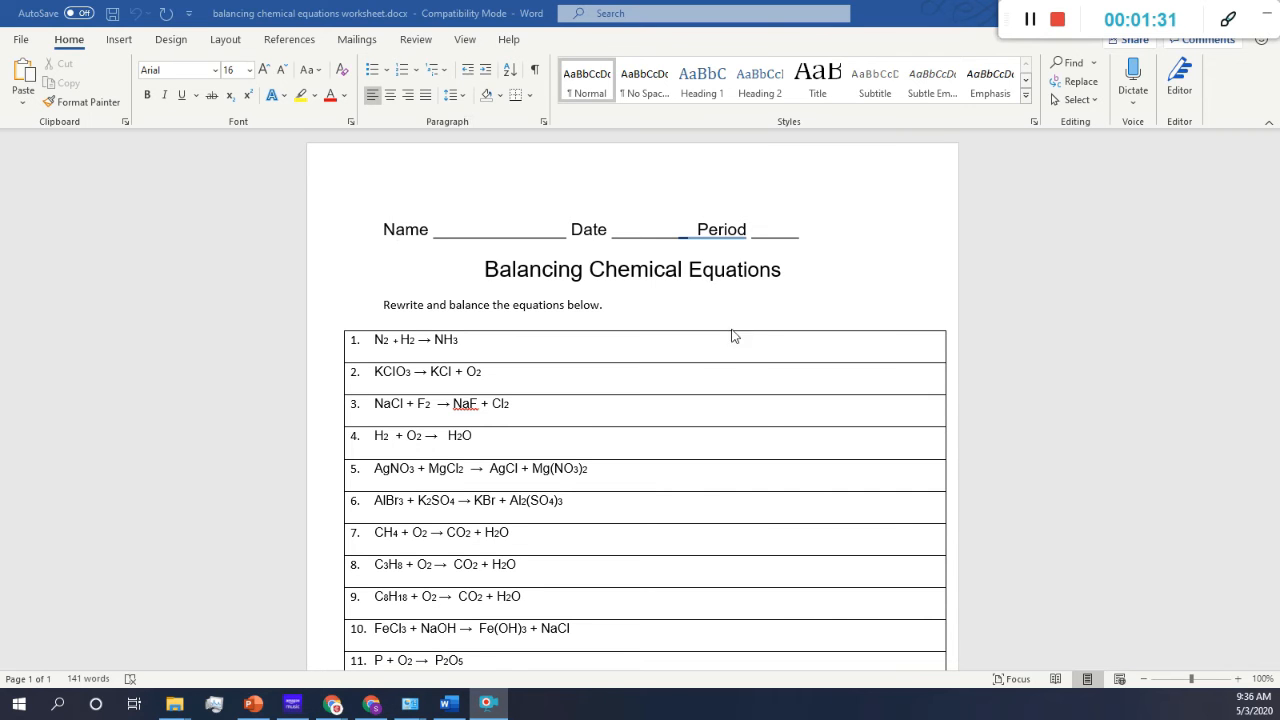
Look through the balancing chemical equations worksheet in Word, from its header to the last equation
{"action": "scroll", "coordinate": [757, 431], "scroll_direction": "down", "scroll_amount": 6}
{"action": "scroll", "coordinate": [757, 431], "scroll_direction": "up", "scroll_amount": 1}
{"action": "scroll", "coordinate": [757, 431], "scroll_direction": "up", "scroll_amount": 5}
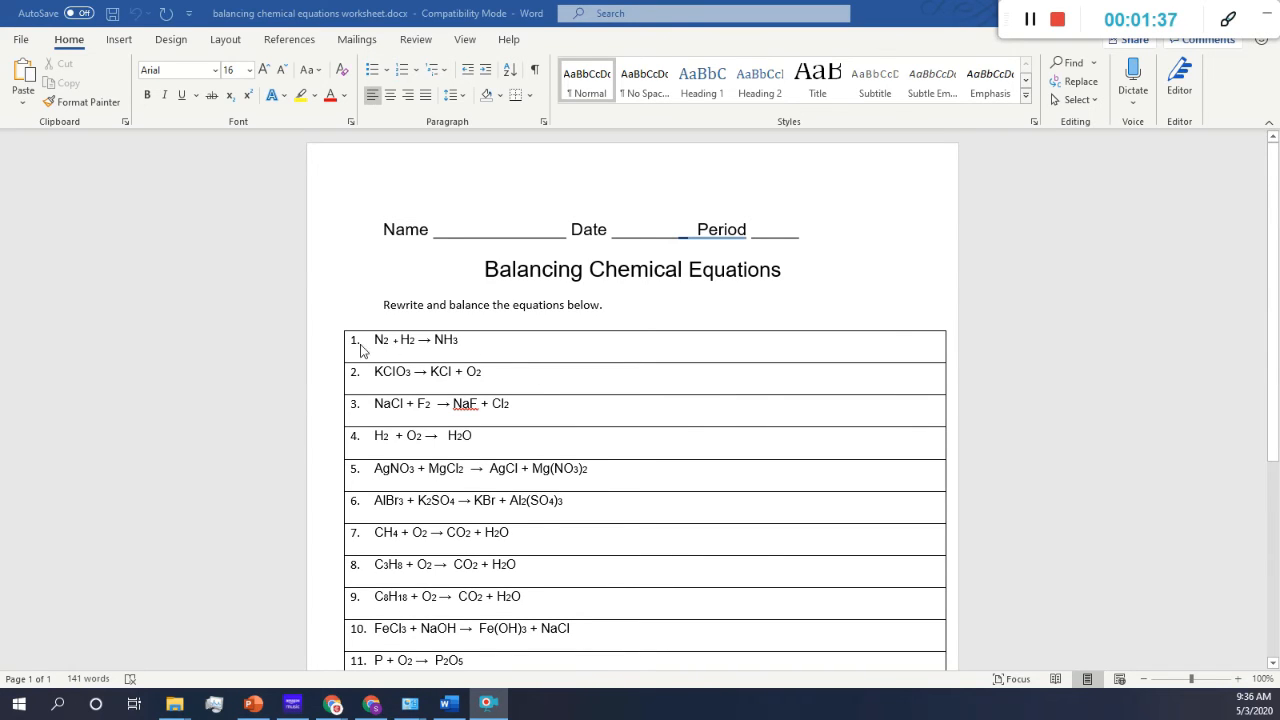
{"action": "left_click", "coordinate": [486, 341]}
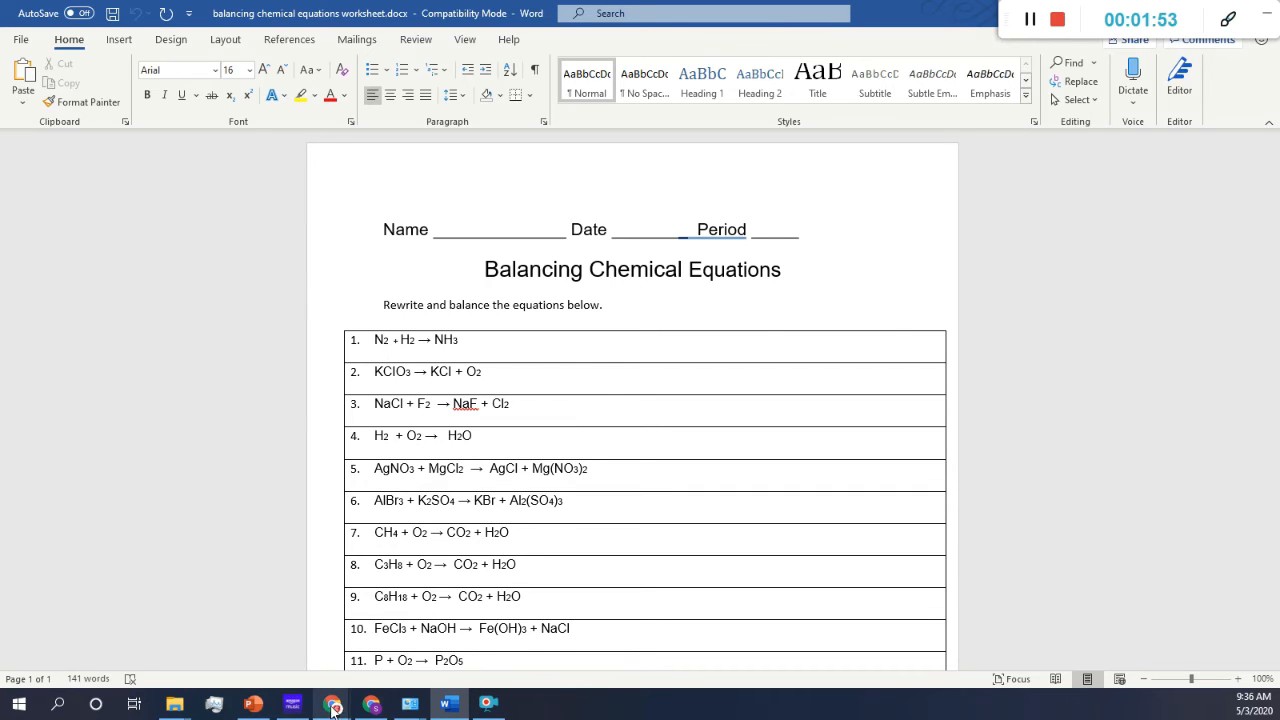
Switch to the teacher's Chrome window and open Google Drive from the HSC Staff bookmarks in a new tab
{"action": "mouse_move", "coordinate": [334, 702]}
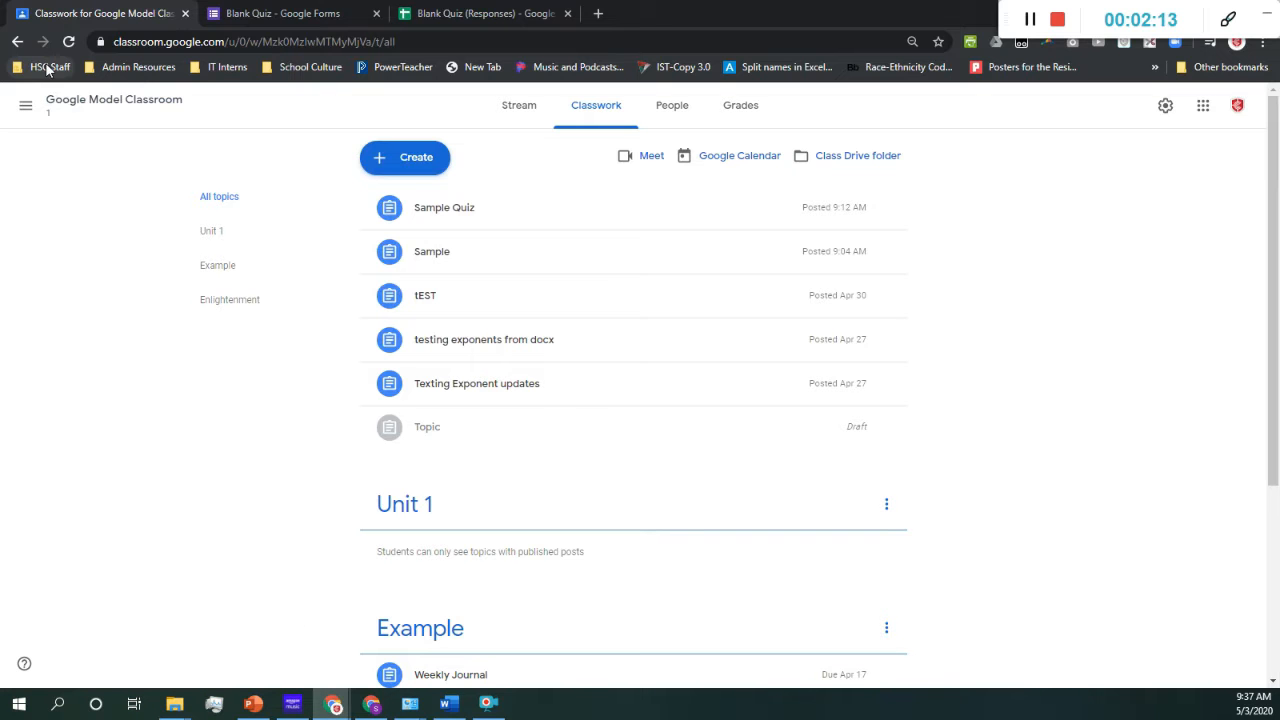
{"action": "left_click", "coordinate": [48, 67]}
{"action": "middle_click", "coordinate": [70, 130]}
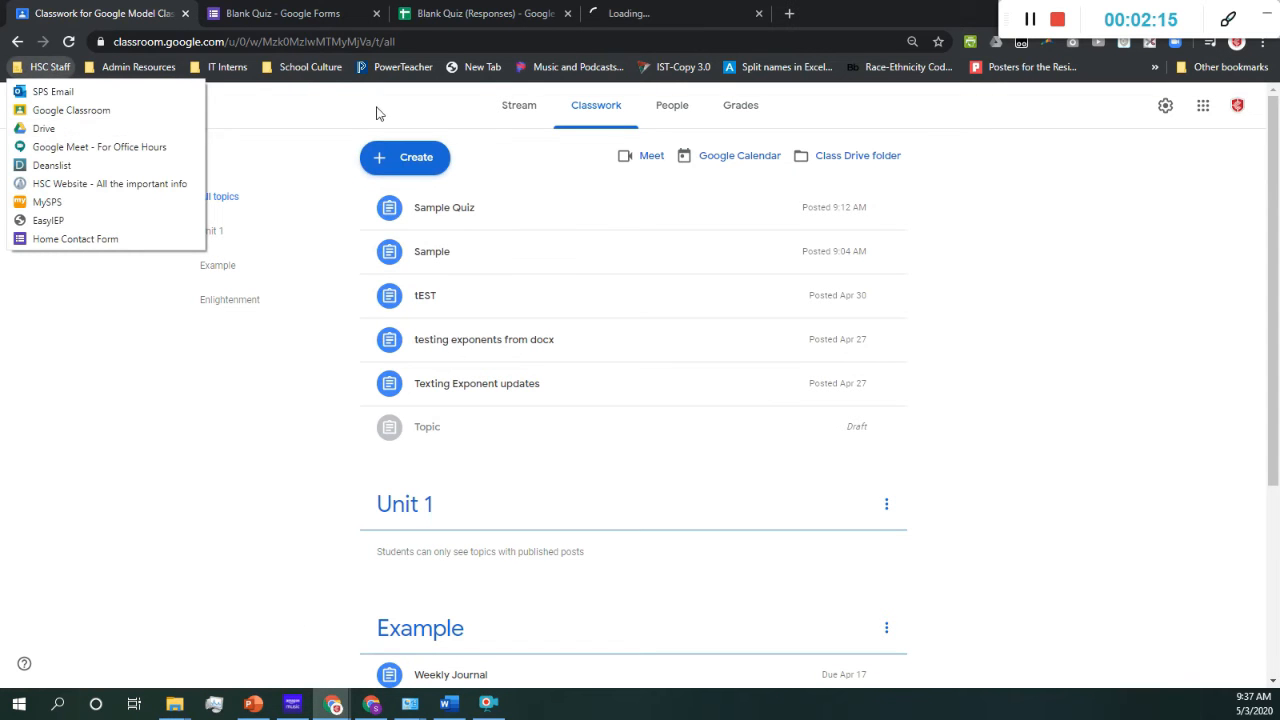
{"action": "left_click", "coordinate": [610, 16]}
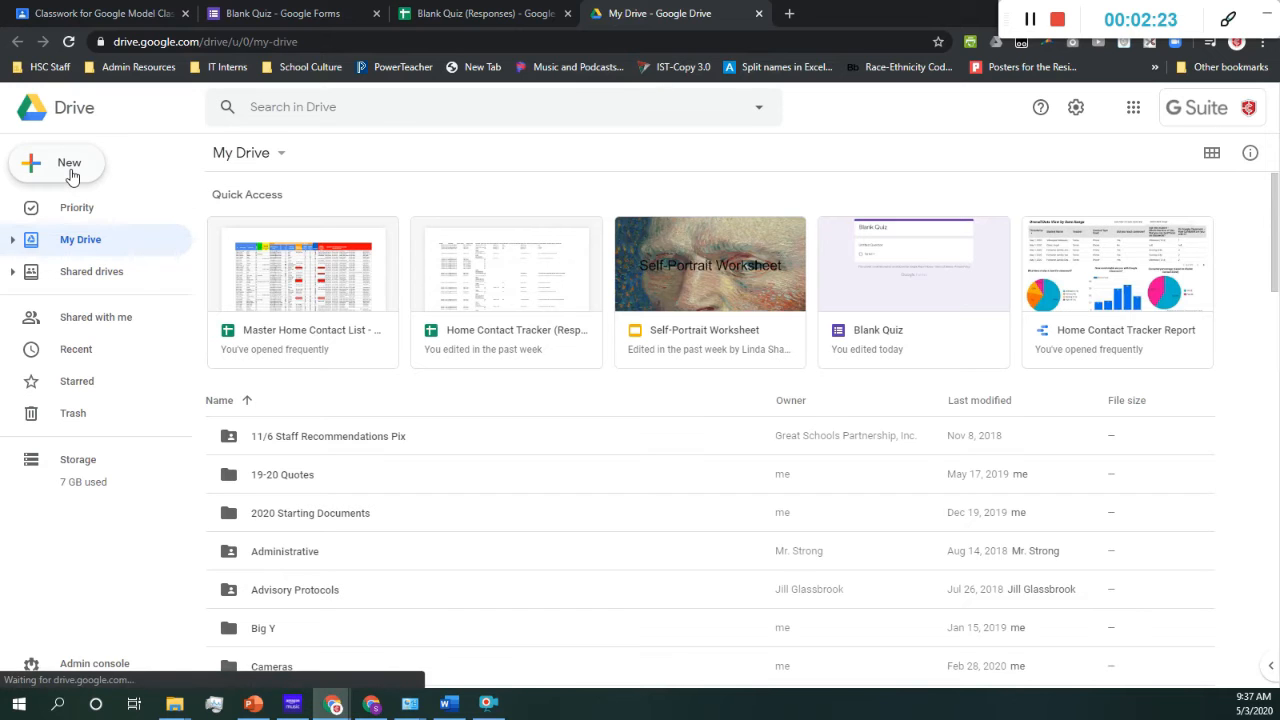
Create a new folder named "Assignment Templates" in My Drive
{"action": "left_click", "coordinate": [31, 174]}
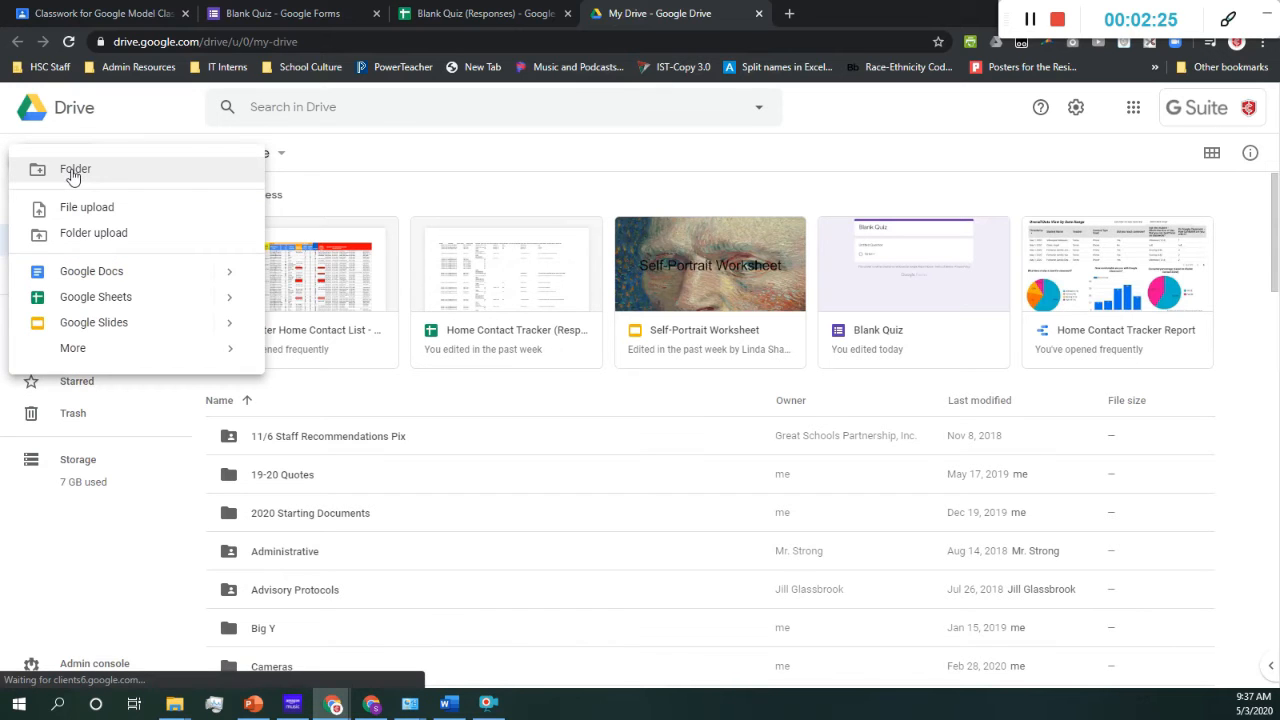
{"action": "left_click", "coordinate": [73, 177]}
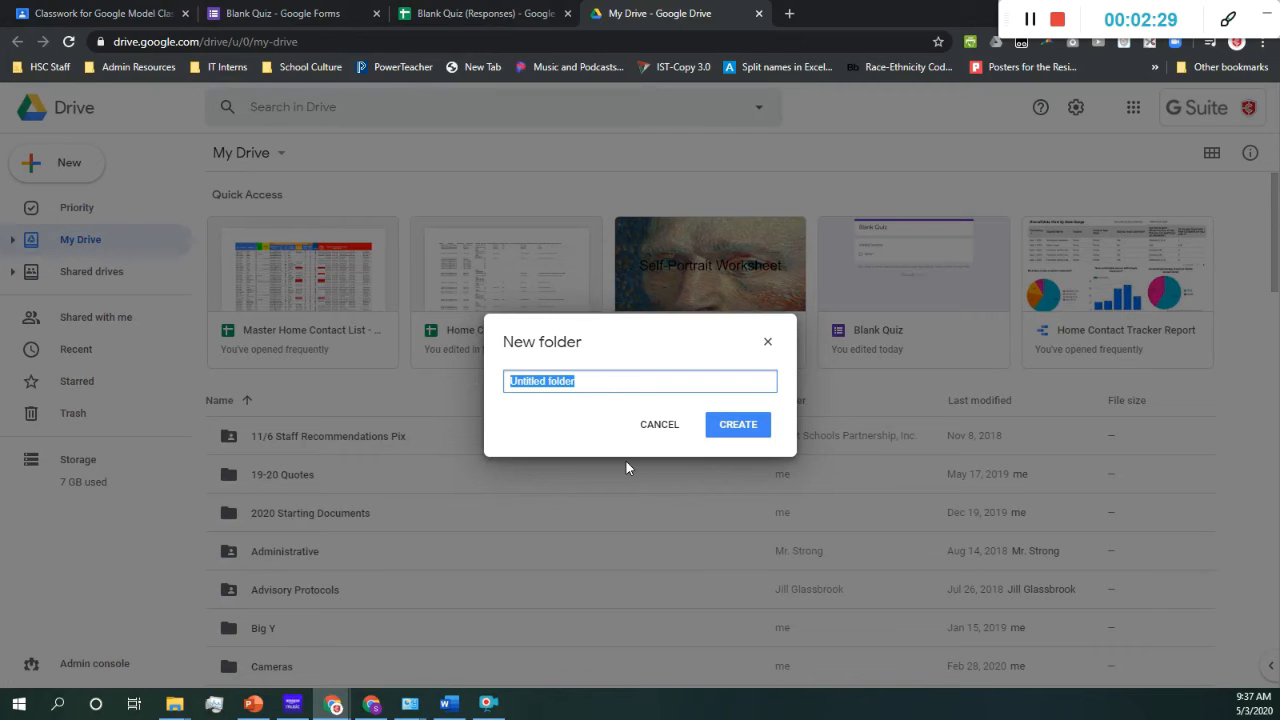
{"action": "type", "text": "Assignment T"}
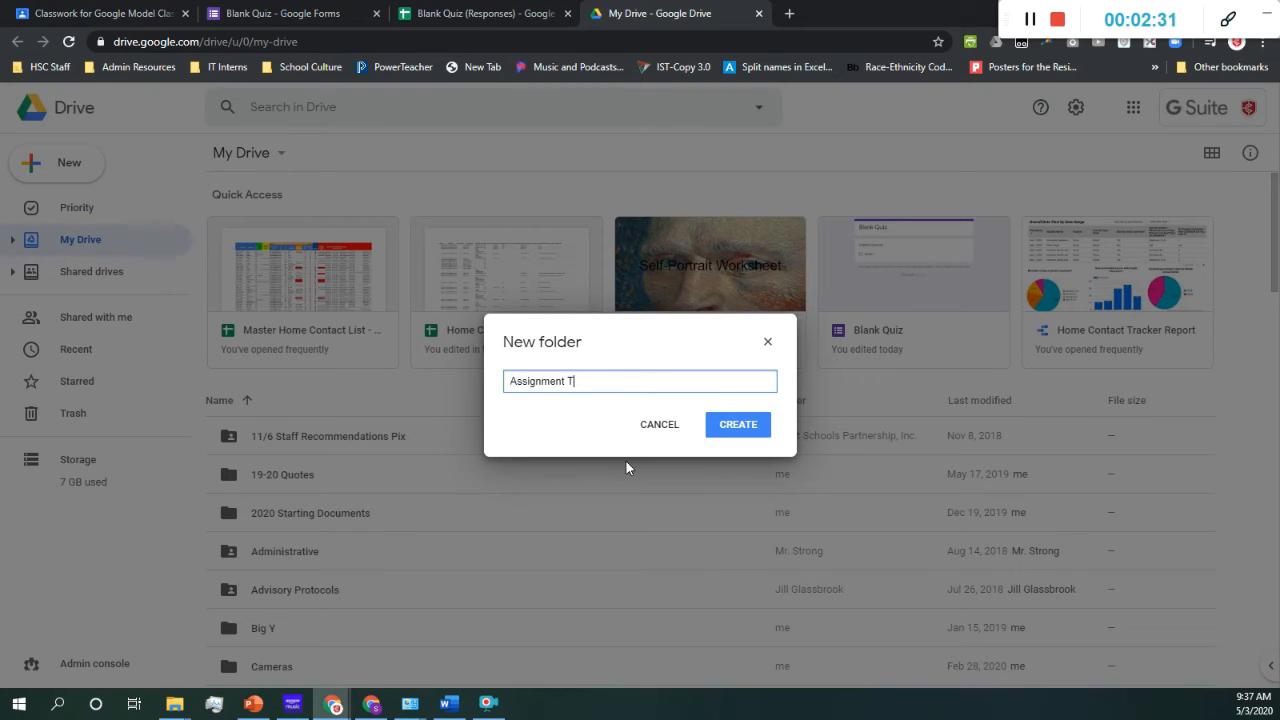
{"action": "type", "text": "emplates"}
{"action": "left_click", "coordinate": [737, 426]}
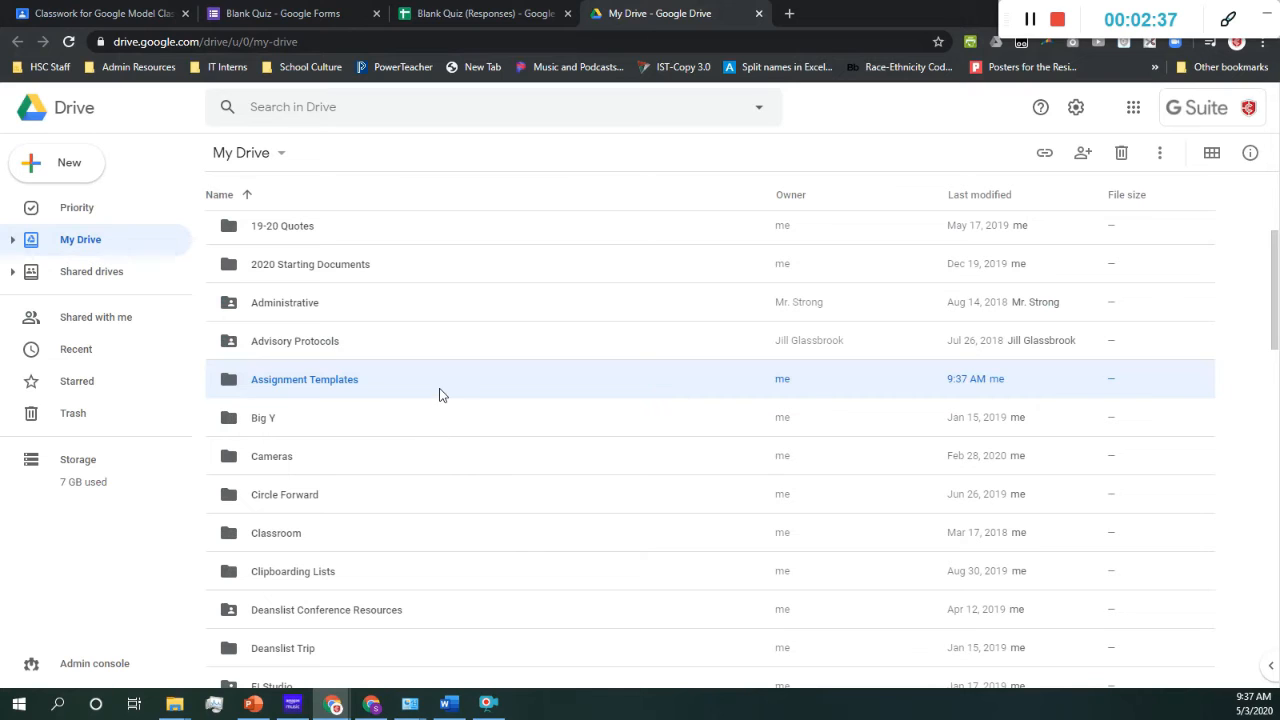
Open the Assignment Templates folder and upload balancing chemical equations worksheet.docx from Downloads into it
{"action": "double_click", "coordinate": [440, 382]}
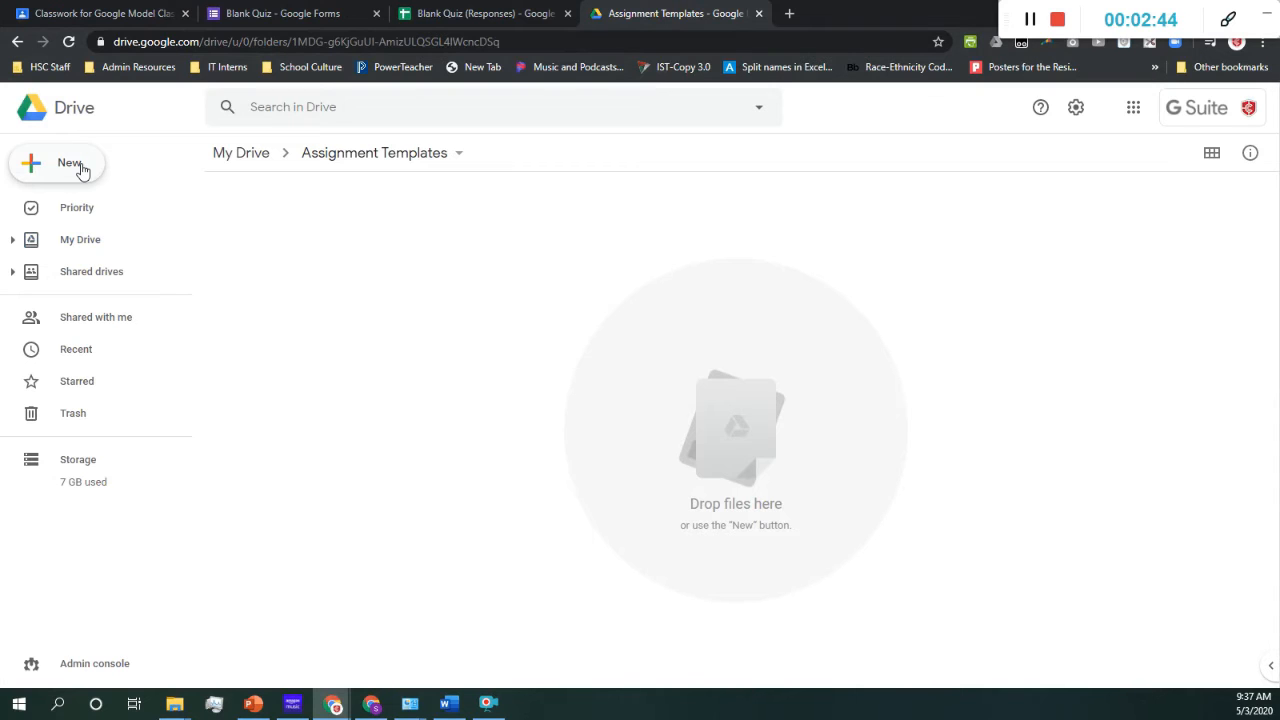
{"action": "left_click", "coordinate": [82, 170]}
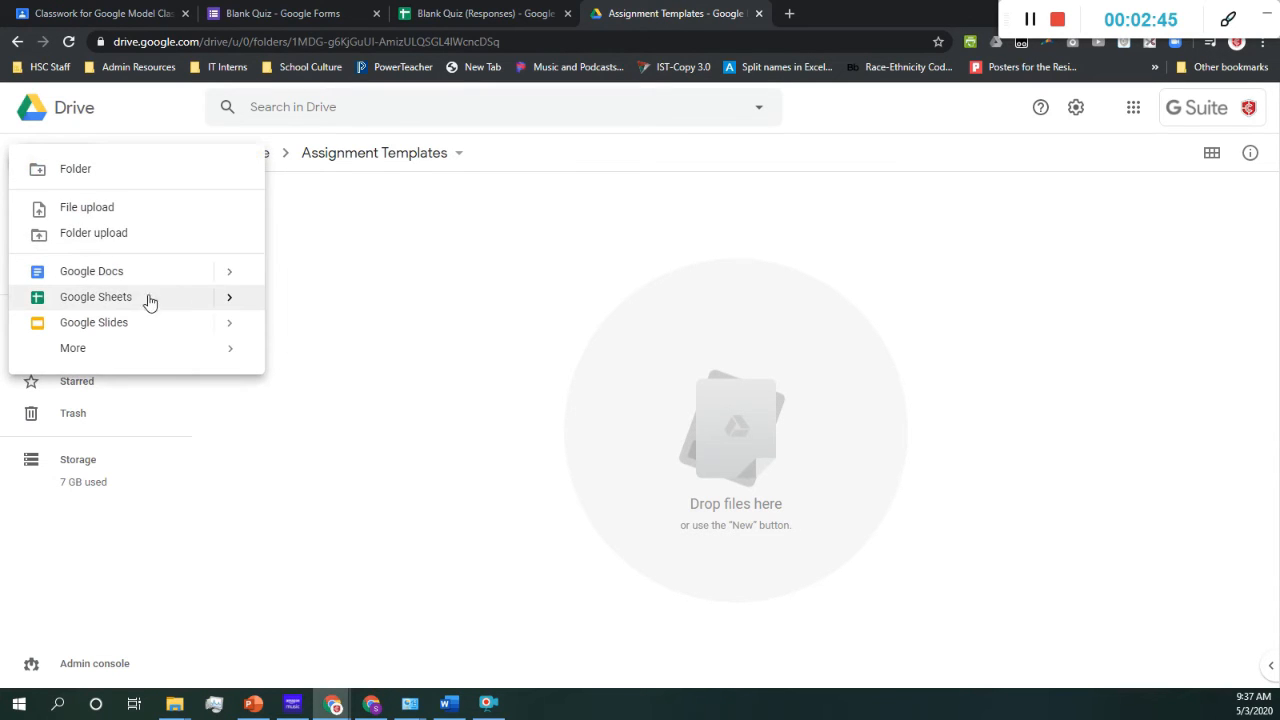
{"action": "left_click", "coordinate": [103, 214]}
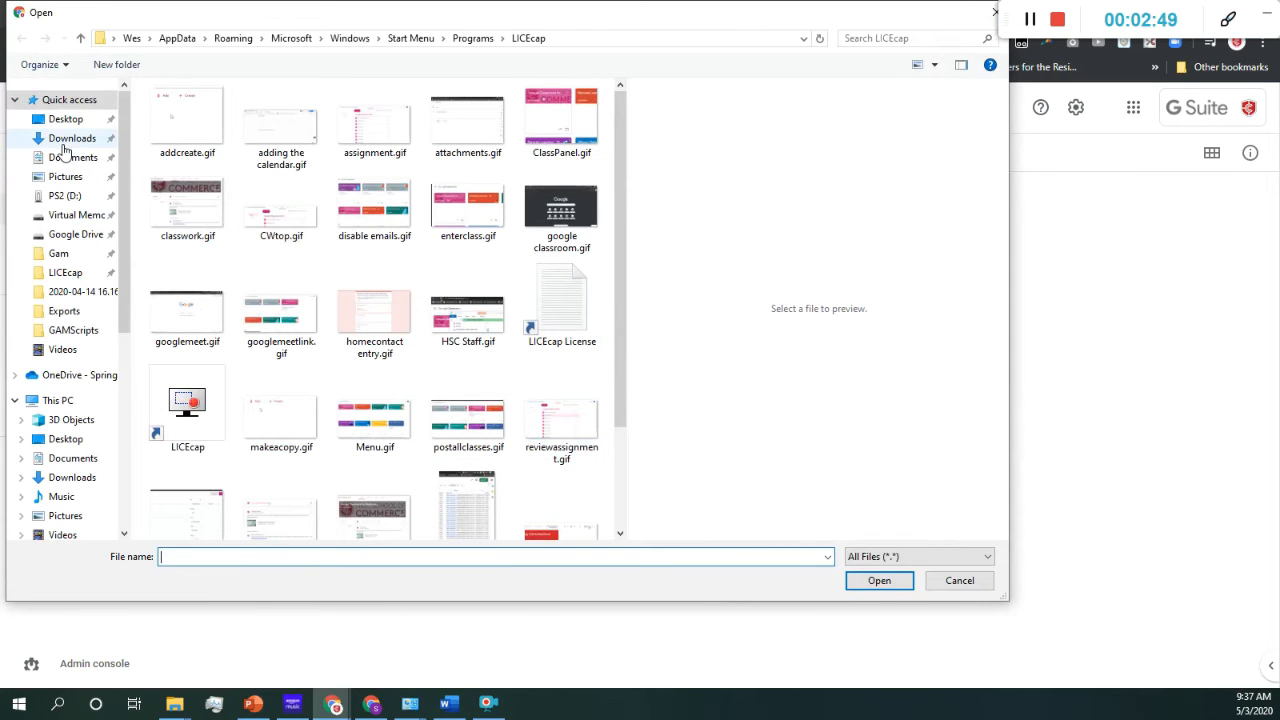
{"action": "left_click", "coordinate": [66, 140]}
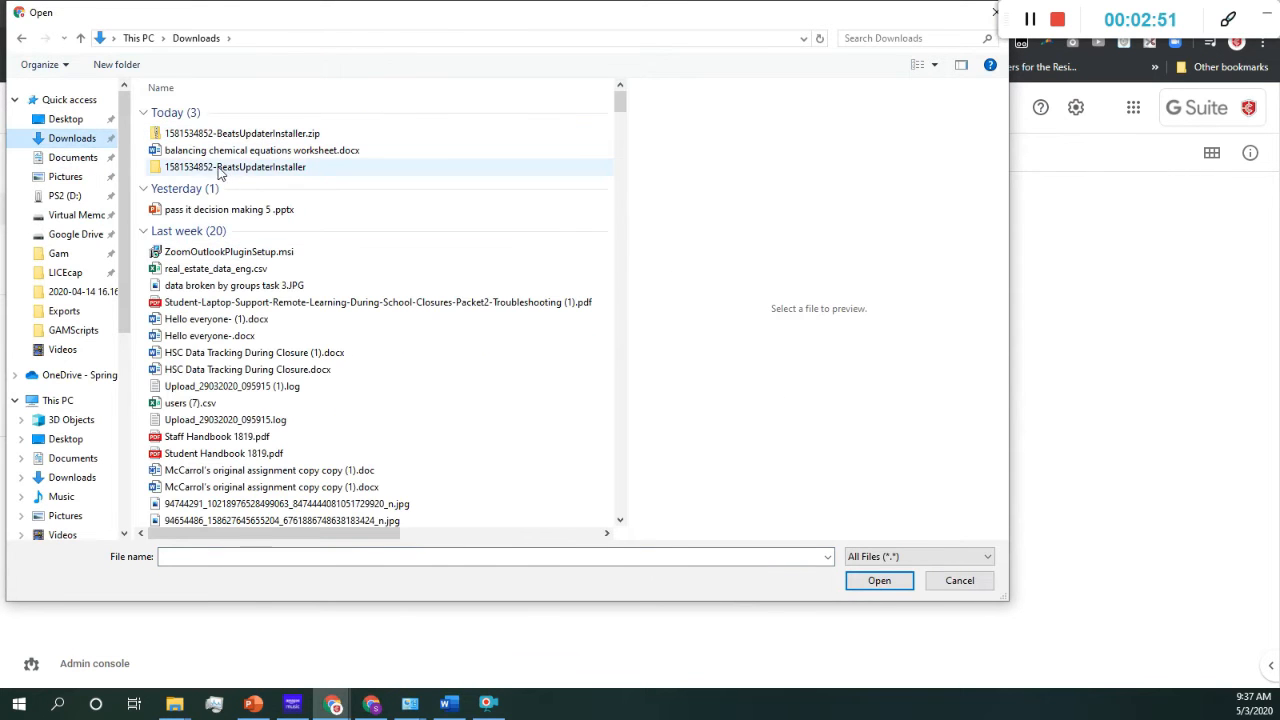
{"action": "double_click", "coordinate": [358, 156]}
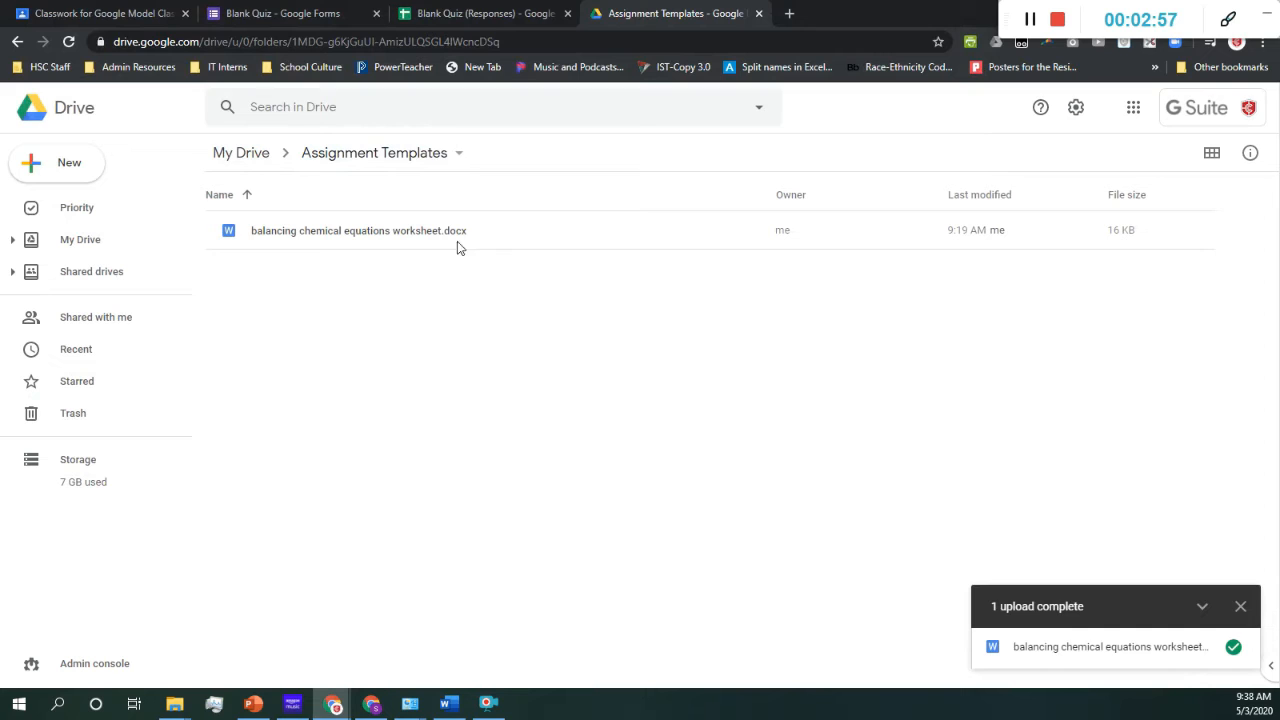
{"action": "left_click", "coordinate": [1240, 607]}
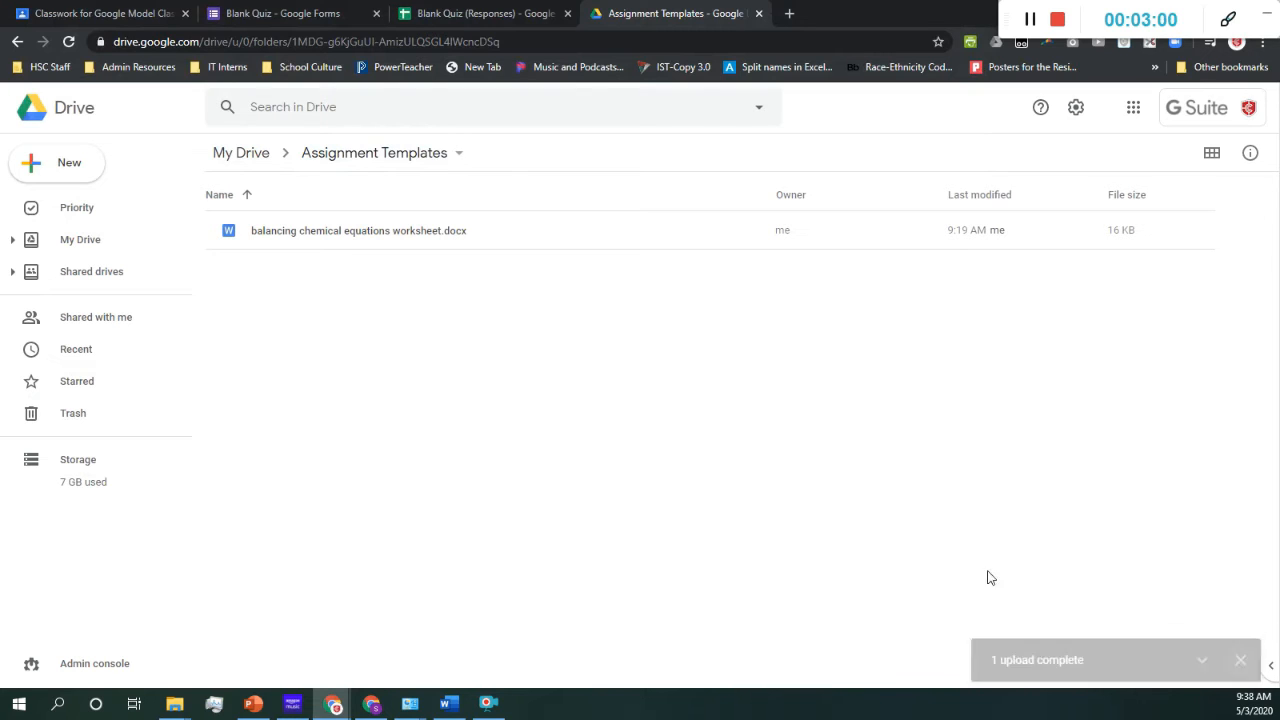
Open the uploaded balancing chemical equations worksheet with Google Docs and check its layout down to the last equation
{"action": "double_click", "coordinate": [498, 234]}
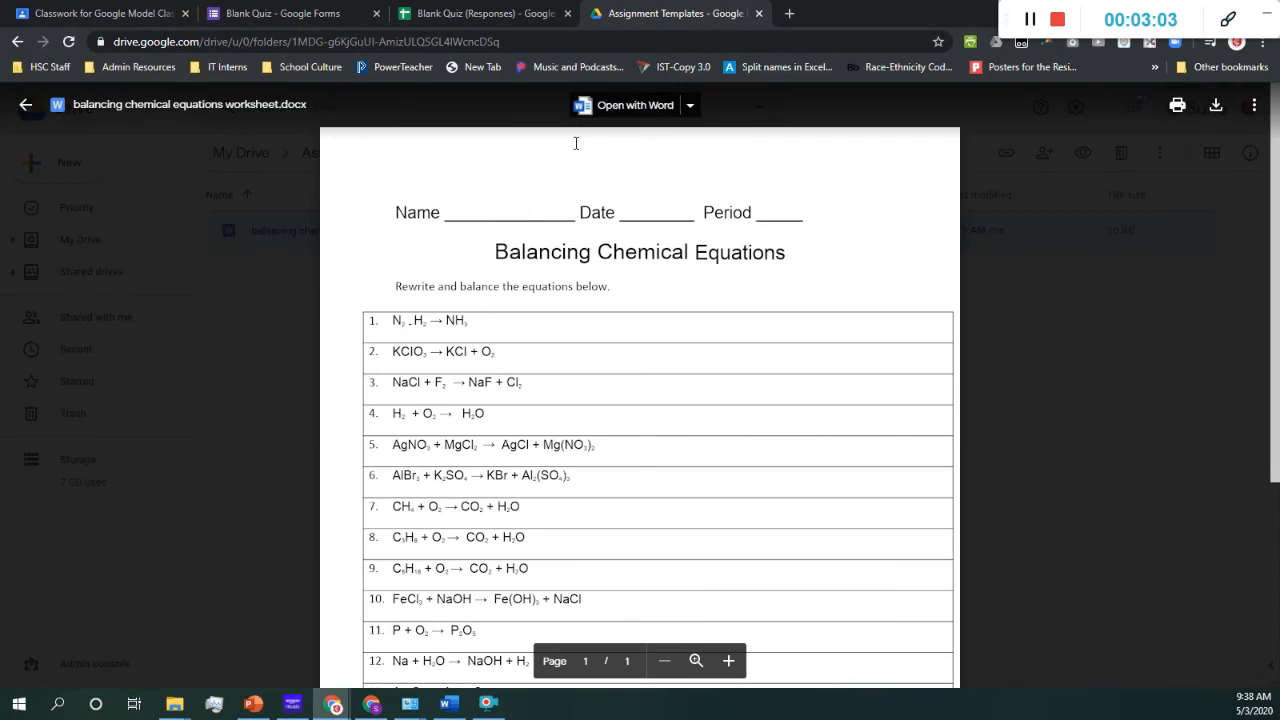
{"action": "left_click", "coordinate": [690, 110]}
{"action": "left_click", "coordinate": [730, 158]}
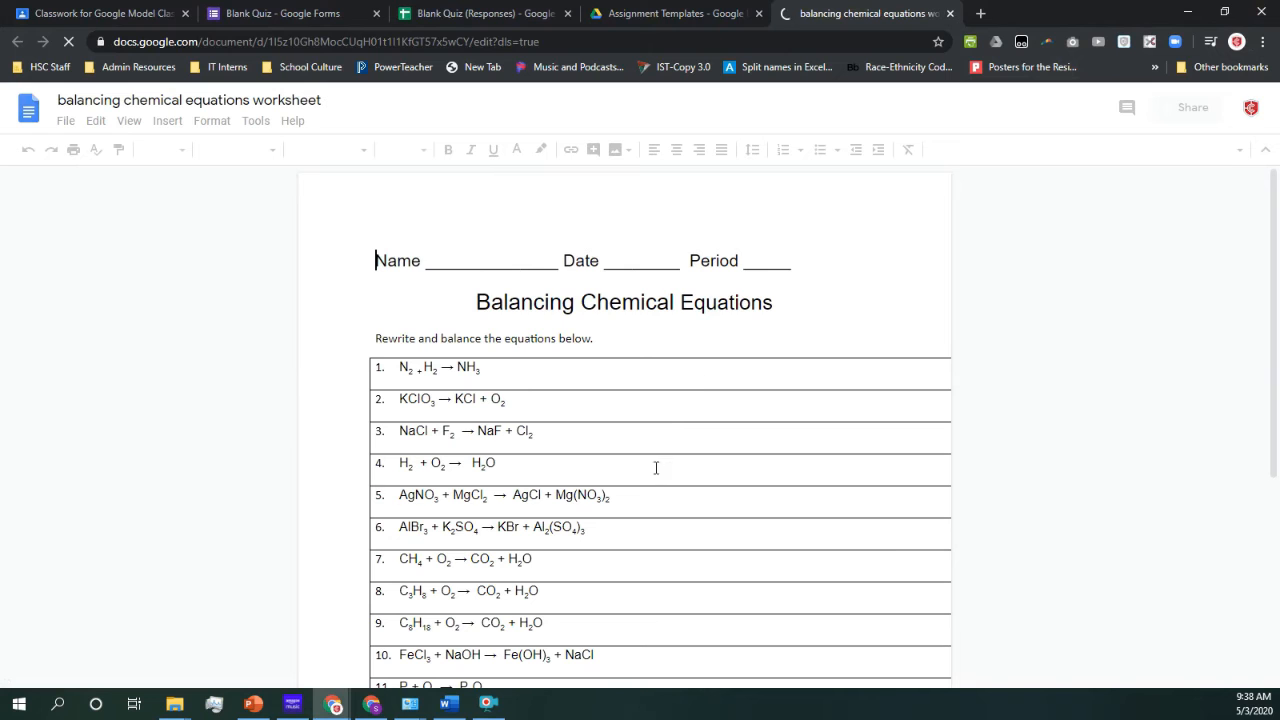
{"action": "scroll", "coordinate": [580, 470], "scroll_direction": "down", "scroll_amount": 4}
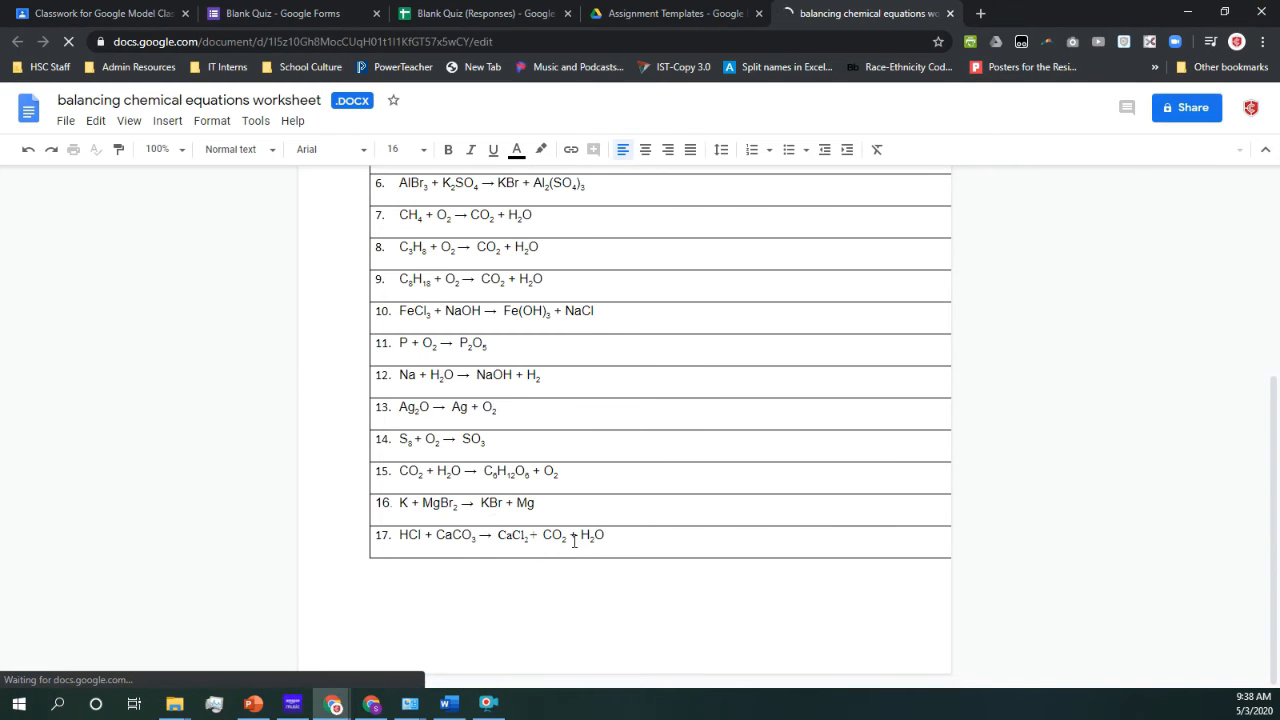
{"action": "scroll", "coordinate": [611, 429], "scroll_direction": "up", "scroll_amount": 4}
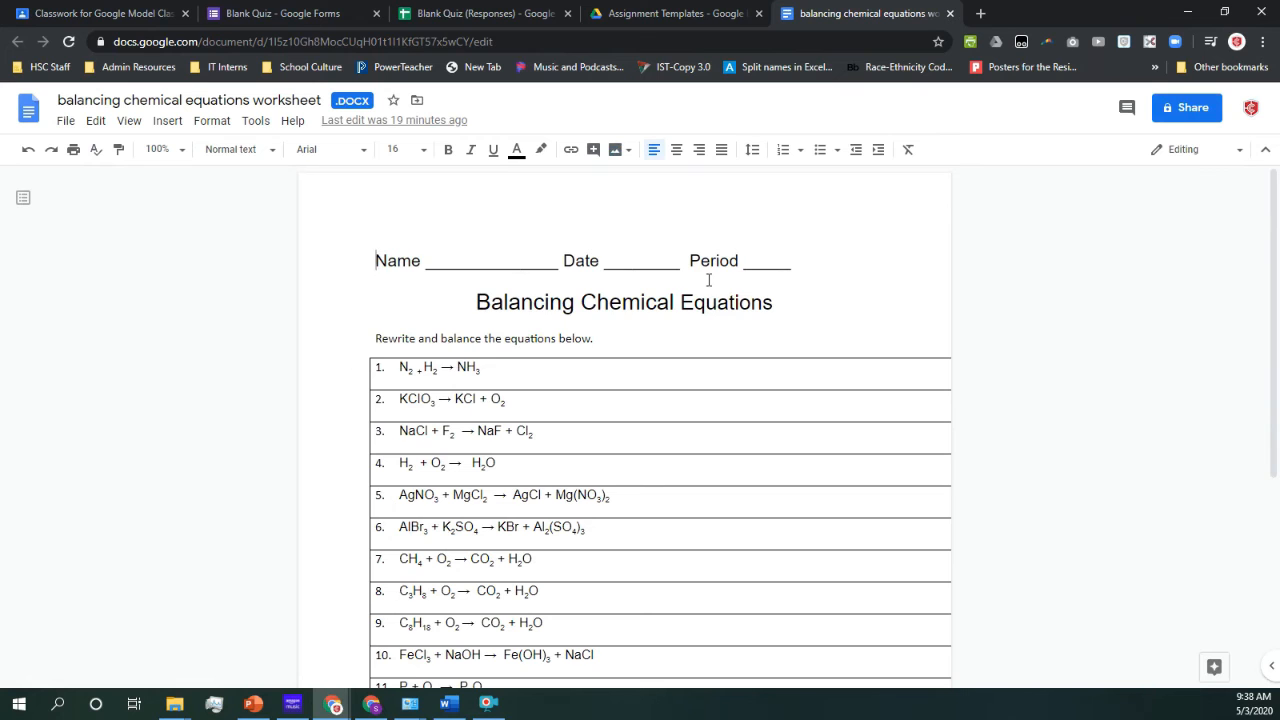
{"action": "scroll", "coordinate": [458, 521], "scroll_direction": "down", "scroll_amount": 4}
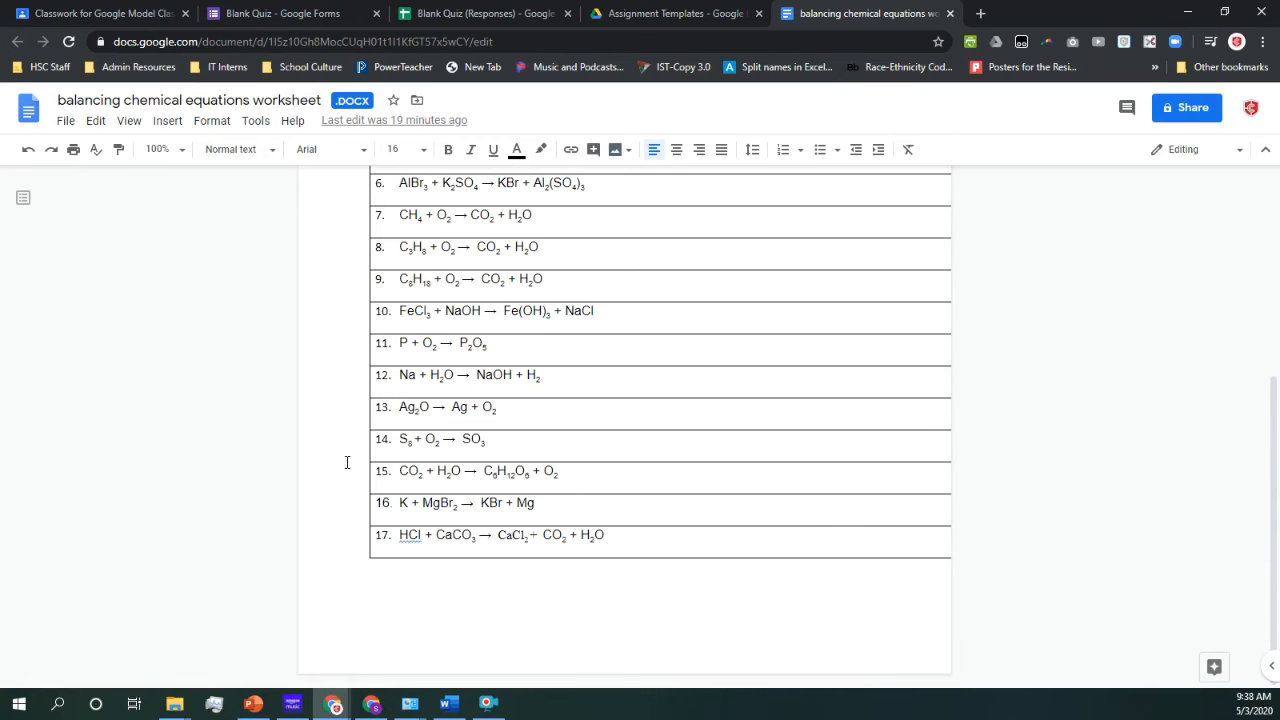
{"action": "scroll", "coordinate": [726, 323], "scroll_direction": "up", "scroll_amount": 4}
Set the worksheet's top, bottom, left and right page margins to 0.5 inches and check the table's fit
{"action": "left_click", "coordinate": [64, 122]}
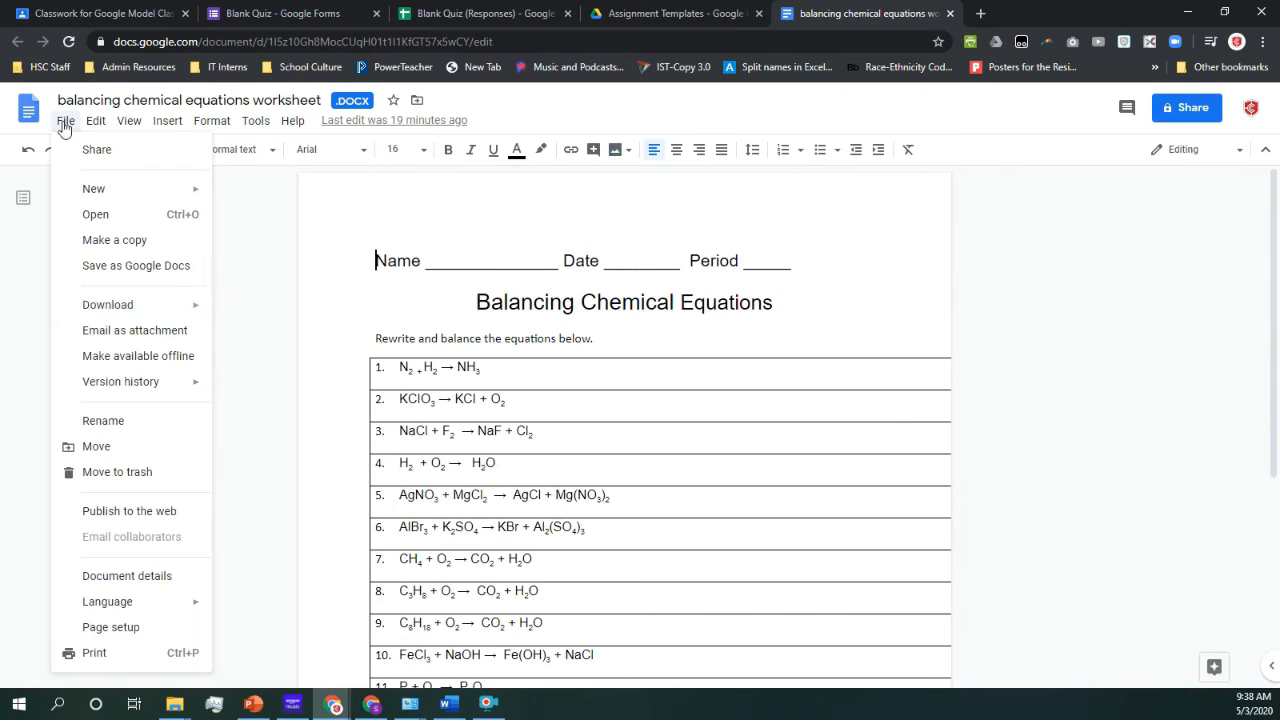
{"action": "left_click", "coordinate": [138, 628]}
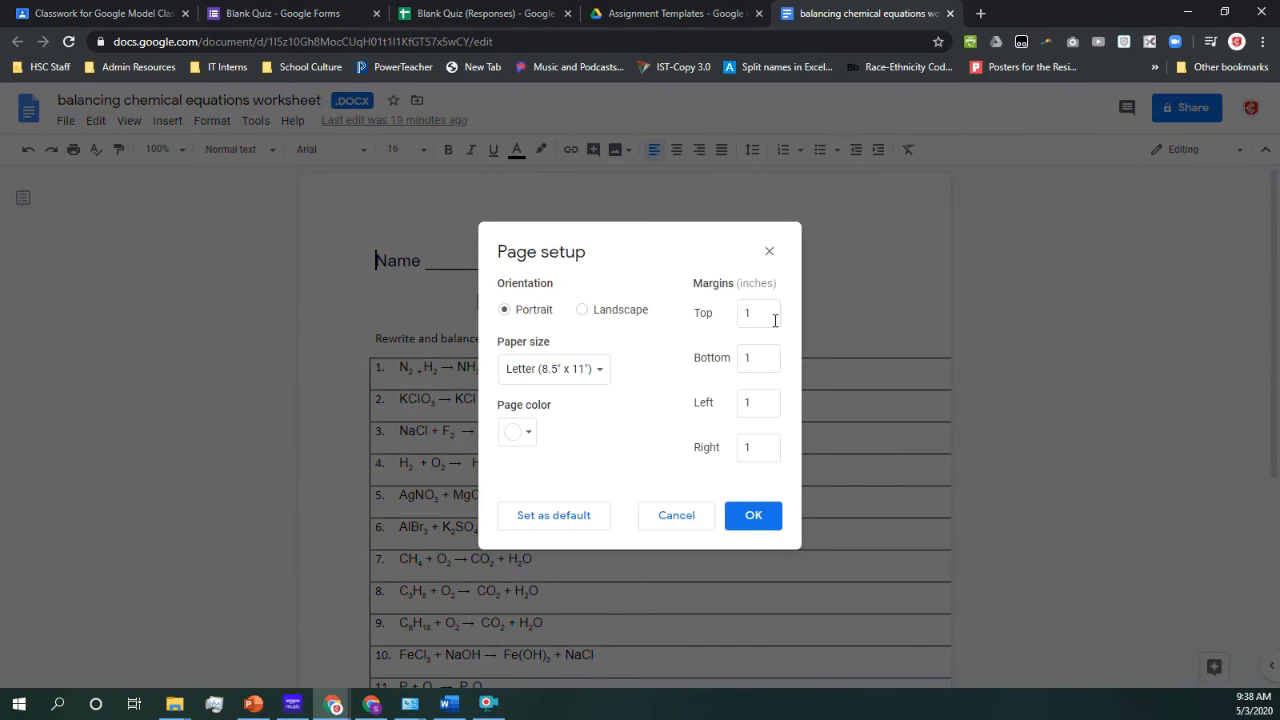
{"action": "type", "text": ".5"}
{"action": "key", "text": "Tab"}
{"action": "type", "text": ".5"}
{"action": "key", "text": "Tab"}
{"action": "type", "text": ".5"}
{"action": "key", "text": "Tab"}
{"action": "type", "text": ".5"}
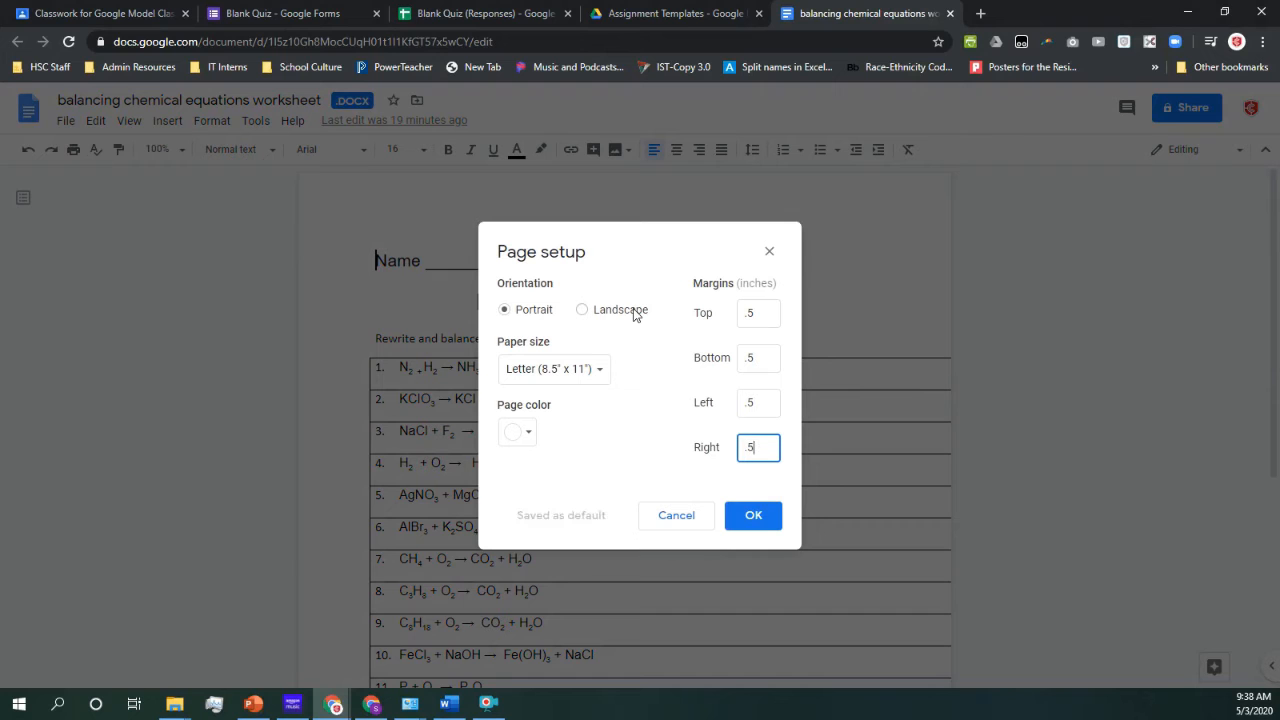
{"action": "left_click", "coordinate": [749, 518]}
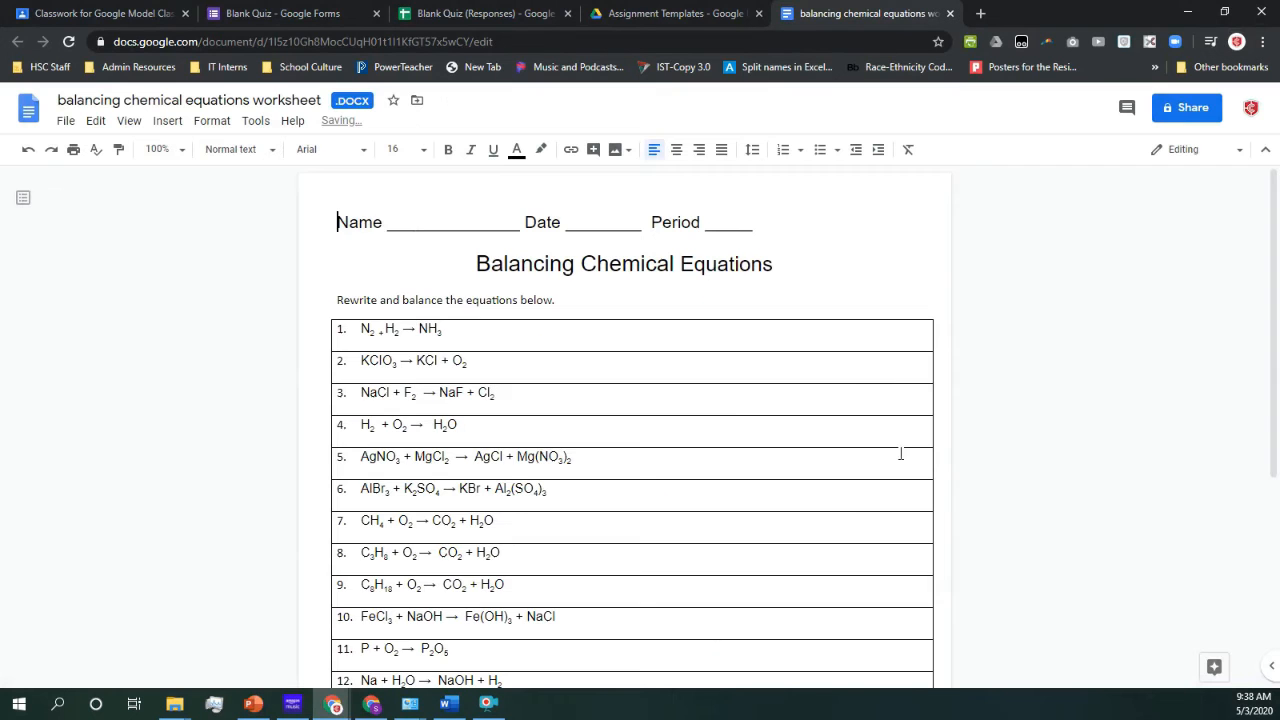
{"action": "scroll", "coordinate": [1006, 429], "scroll_direction": "down", "scroll_amount": 4}
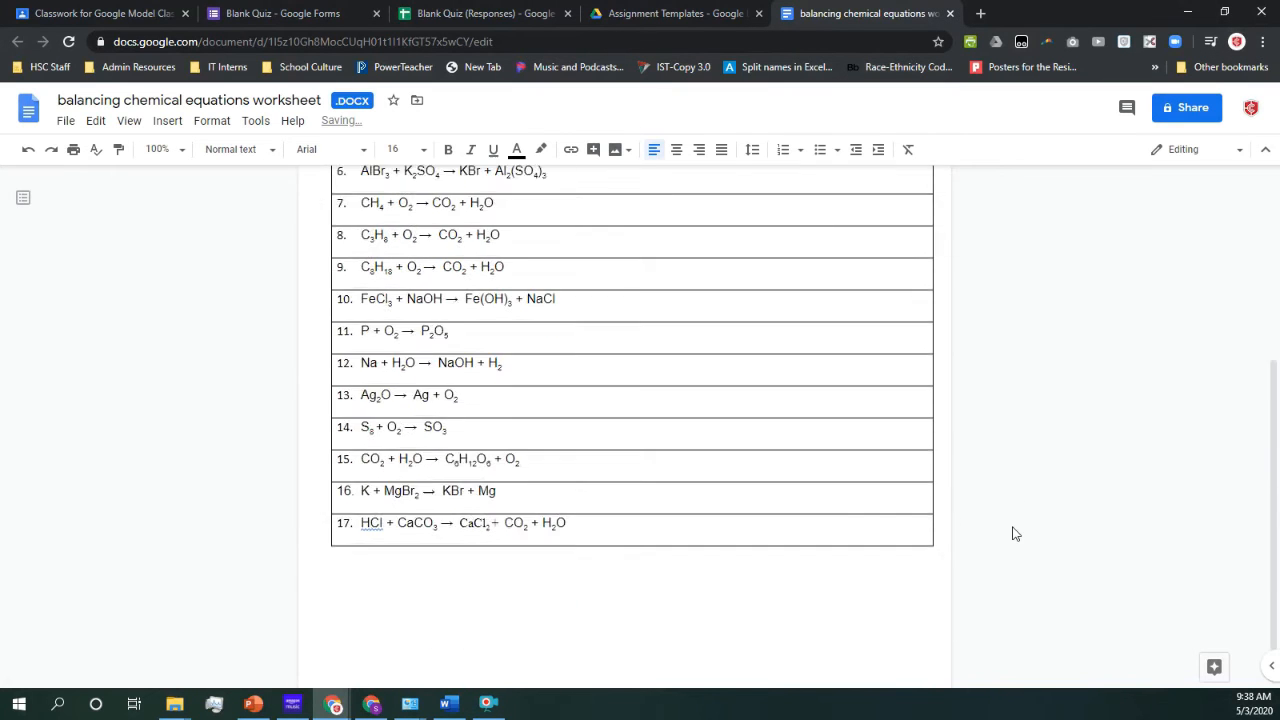
{"action": "scroll", "coordinate": [737, 440], "scroll_direction": "up", "scroll_amount": 5}
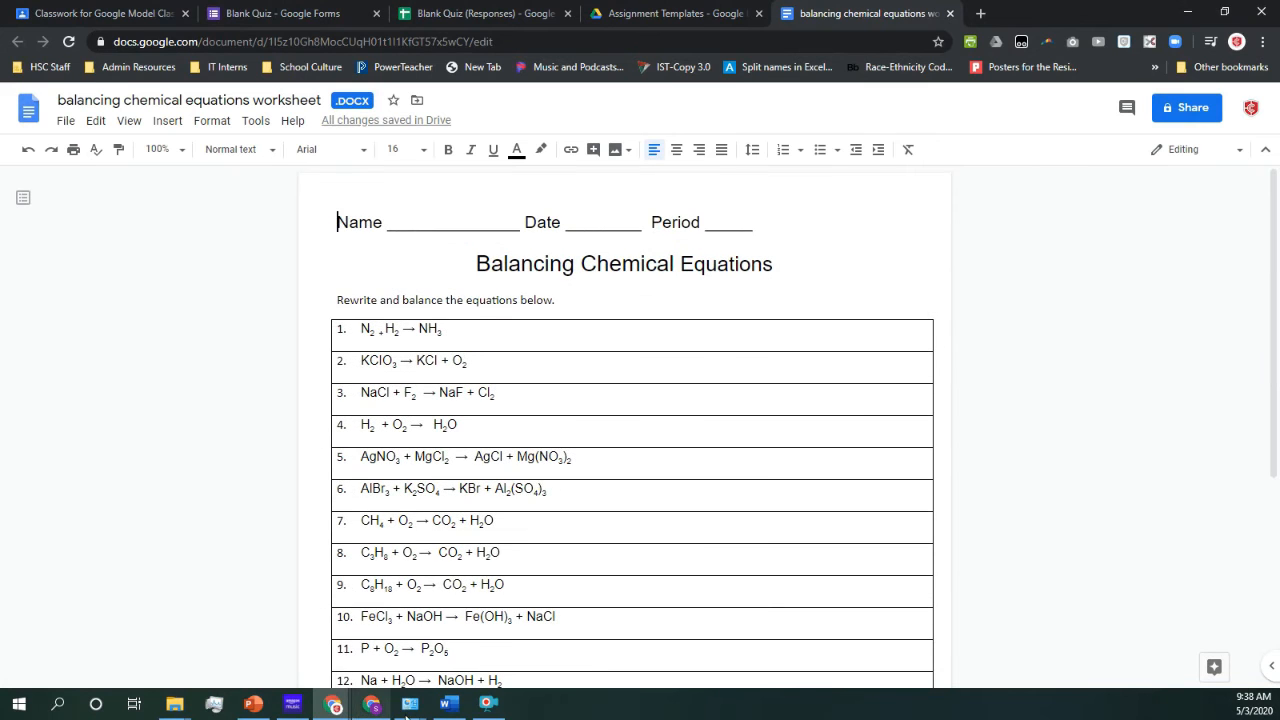
Compare the layout with the original worksheet in Word and return to the Google Docs version in Chrome
{"action": "left_click", "coordinate": [450, 705]}
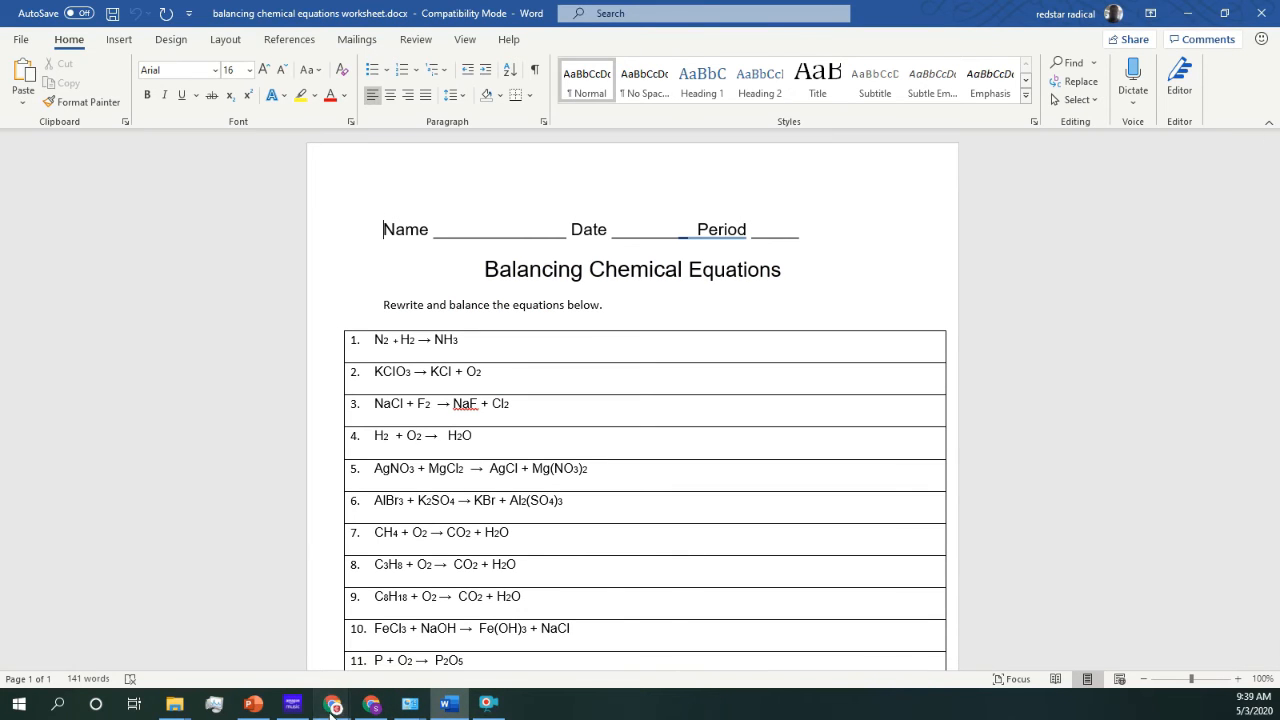
{"action": "mouse_move", "coordinate": [333, 705]}
{"action": "left_click", "coordinate": [243, 659]}
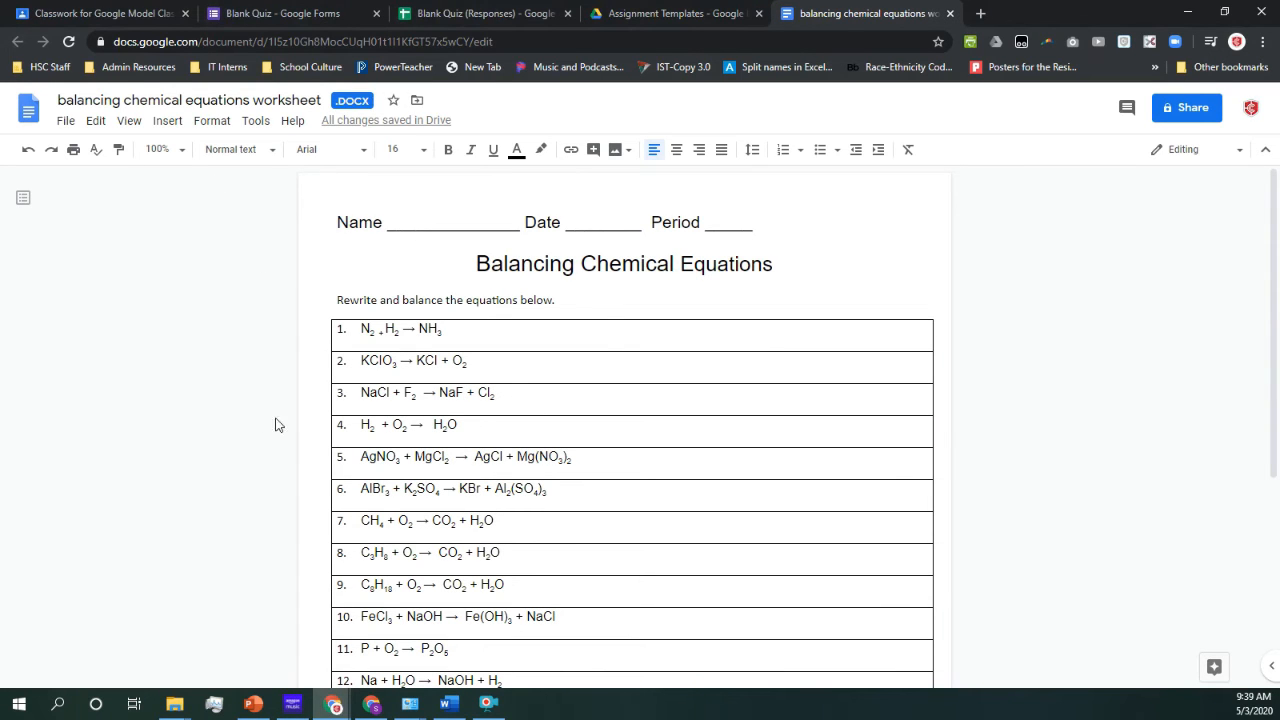
Review the worksheet's page setup margins in Google Docs and close the settings without changing them
{"action": "left_click", "coordinate": [65, 121]}
{"action": "left_click", "coordinate": [108, 628]}
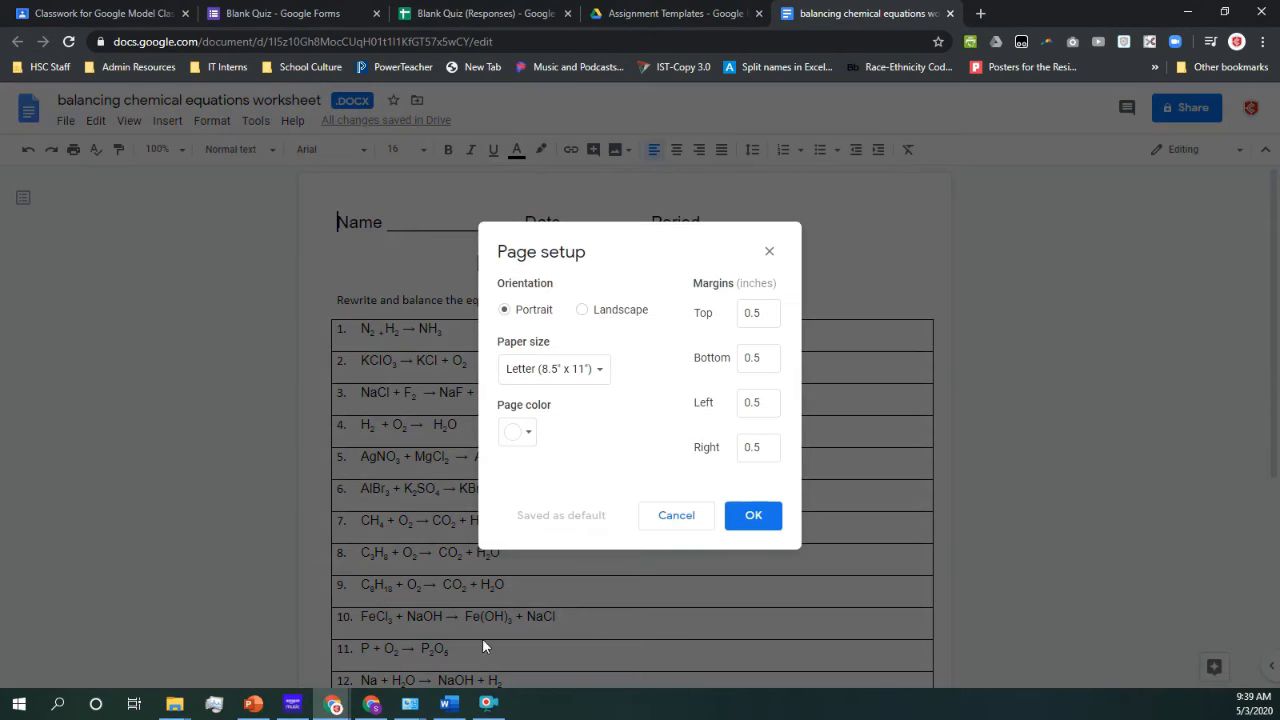
{"action": "left_click", "coordinate": [683, 522]}
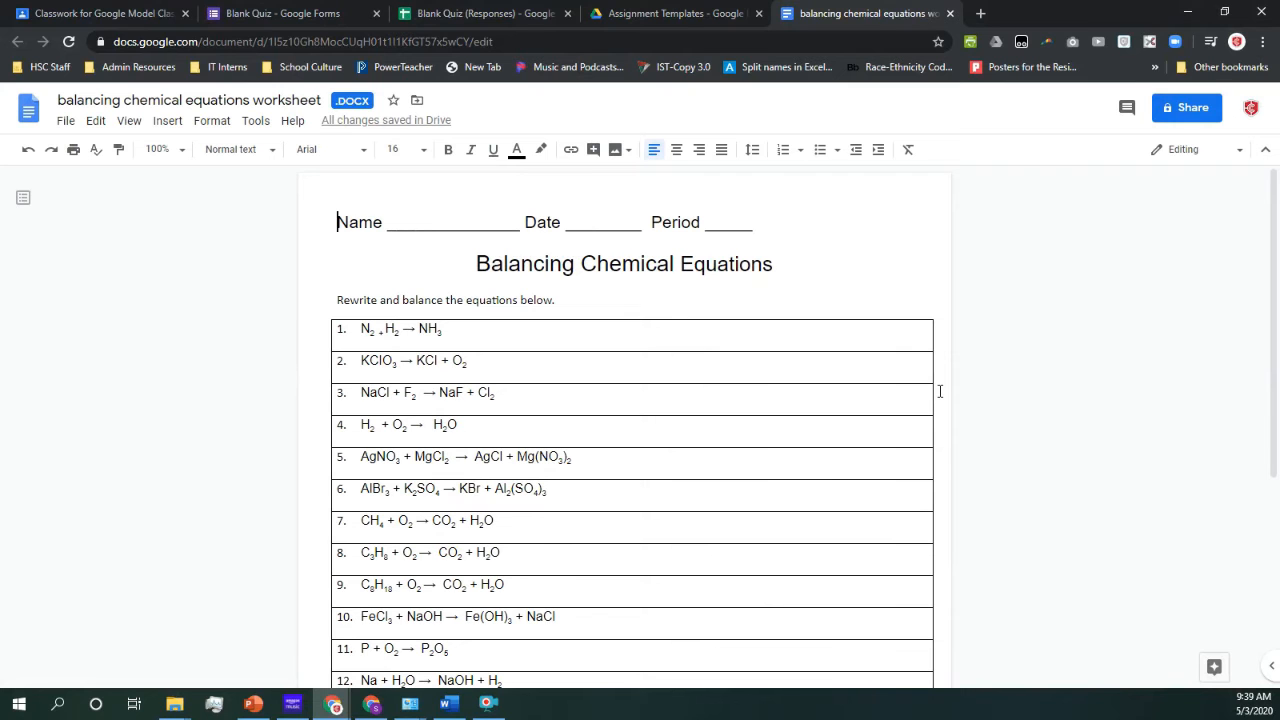
Check the .docx worksheet down to its last equation and save it as a Google Docs file
{"action": "scroll", "coordinate": [968, 464], "scroll_direction": "down", "scroll_amount": 3}
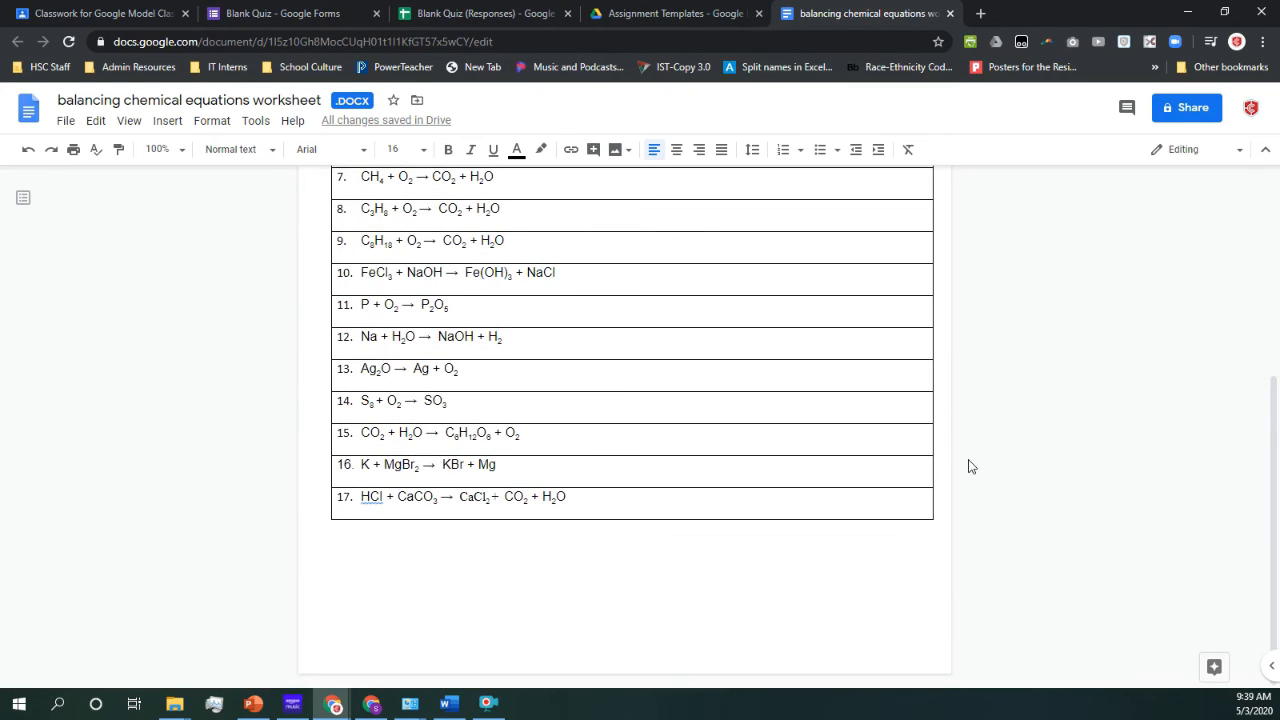
{"action": "scroll", "coordinate": [968, 466], "scroll_direction": "up", "scroll_amount": 3}
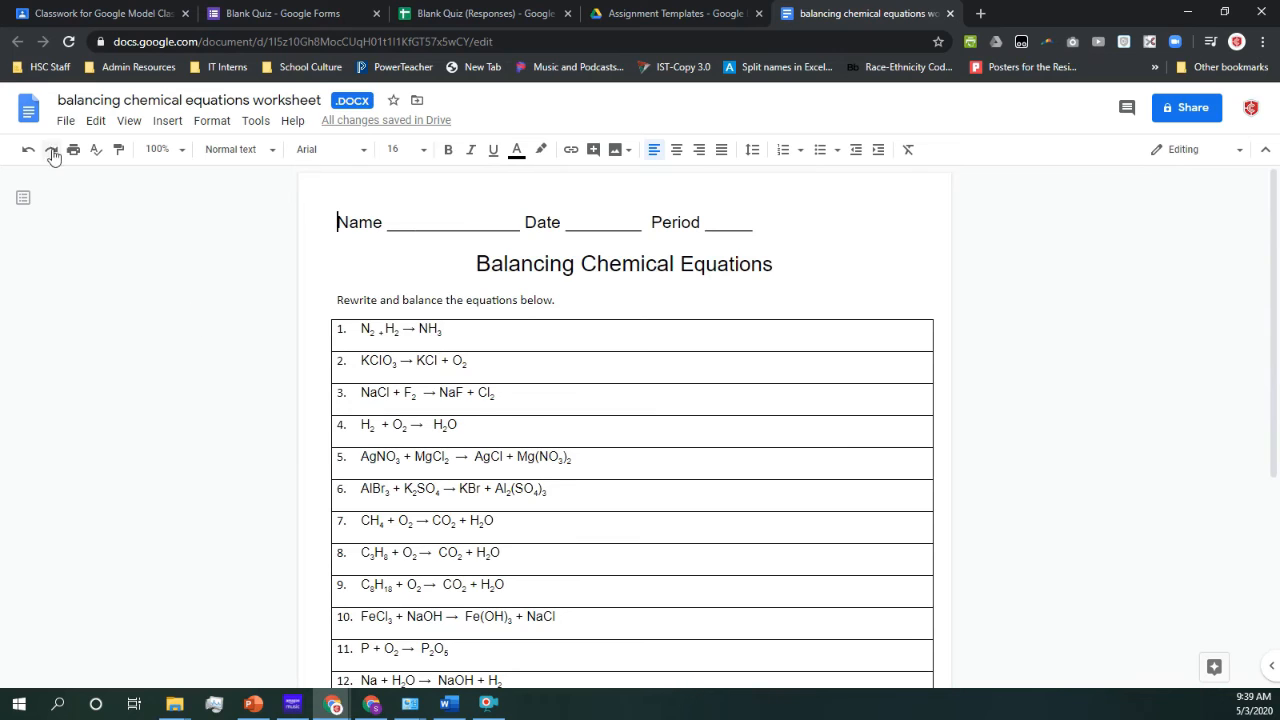
{"action": "left_click", "coordinate": [64, 121]}
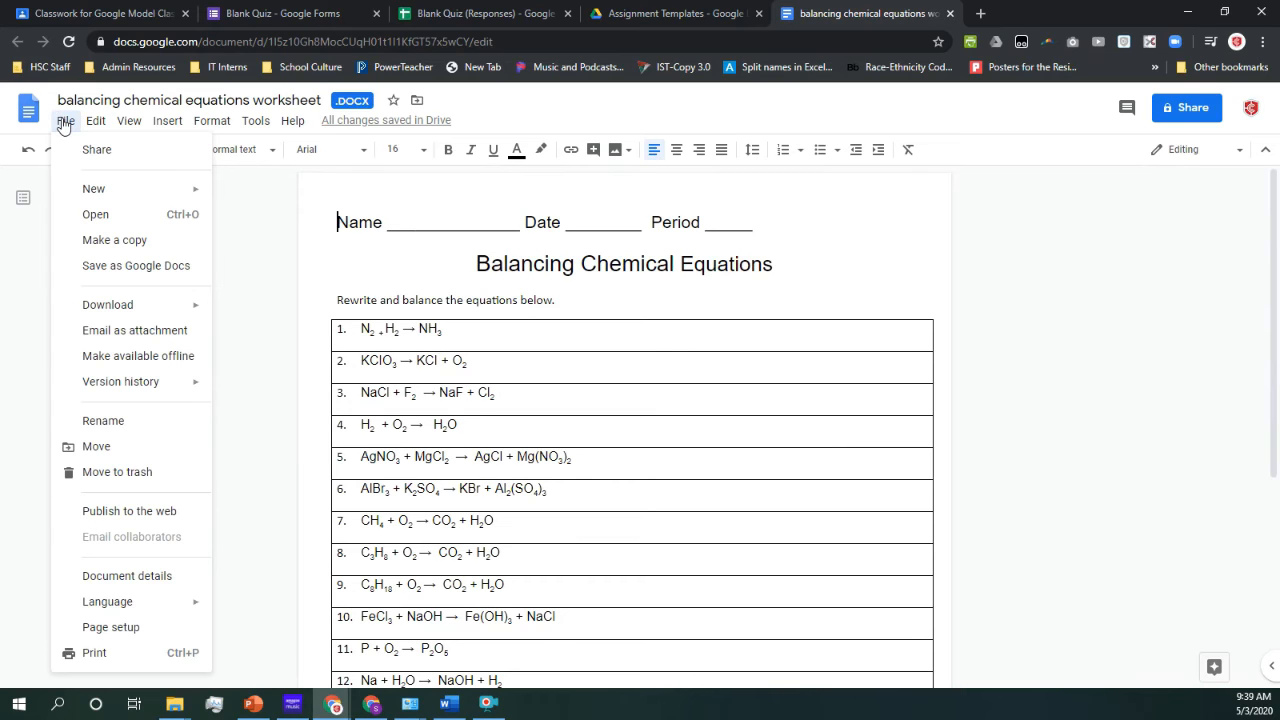
{"action": "left_click", "coordinate": [64, 121]}
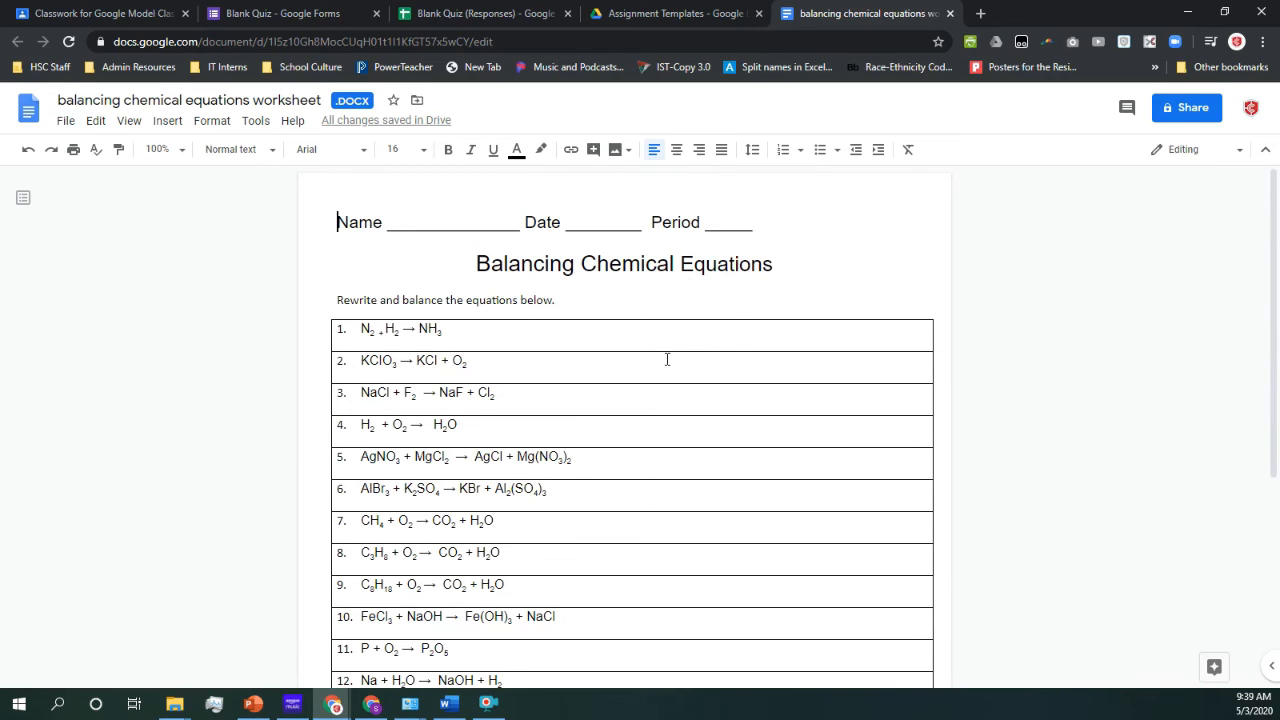
{"action": "left_click", "coordinate": [66, 124]}
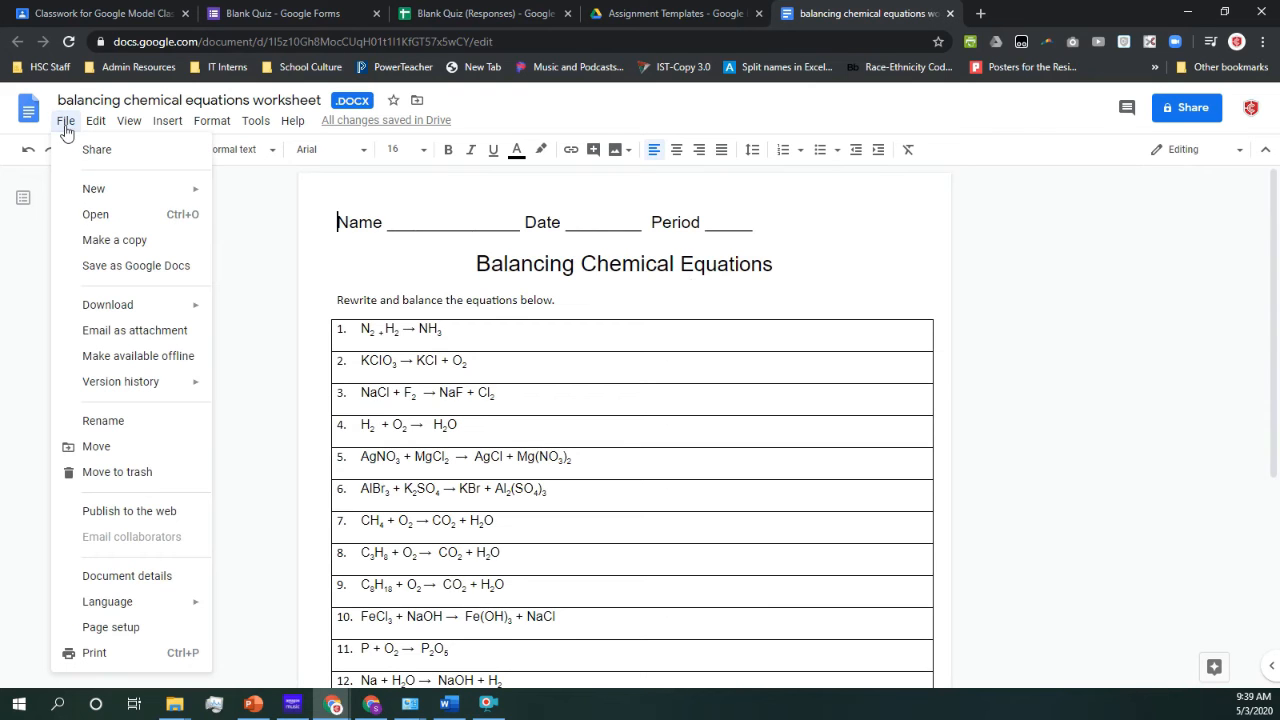
{"action": "left_click", "coordinate": [124, 270]}
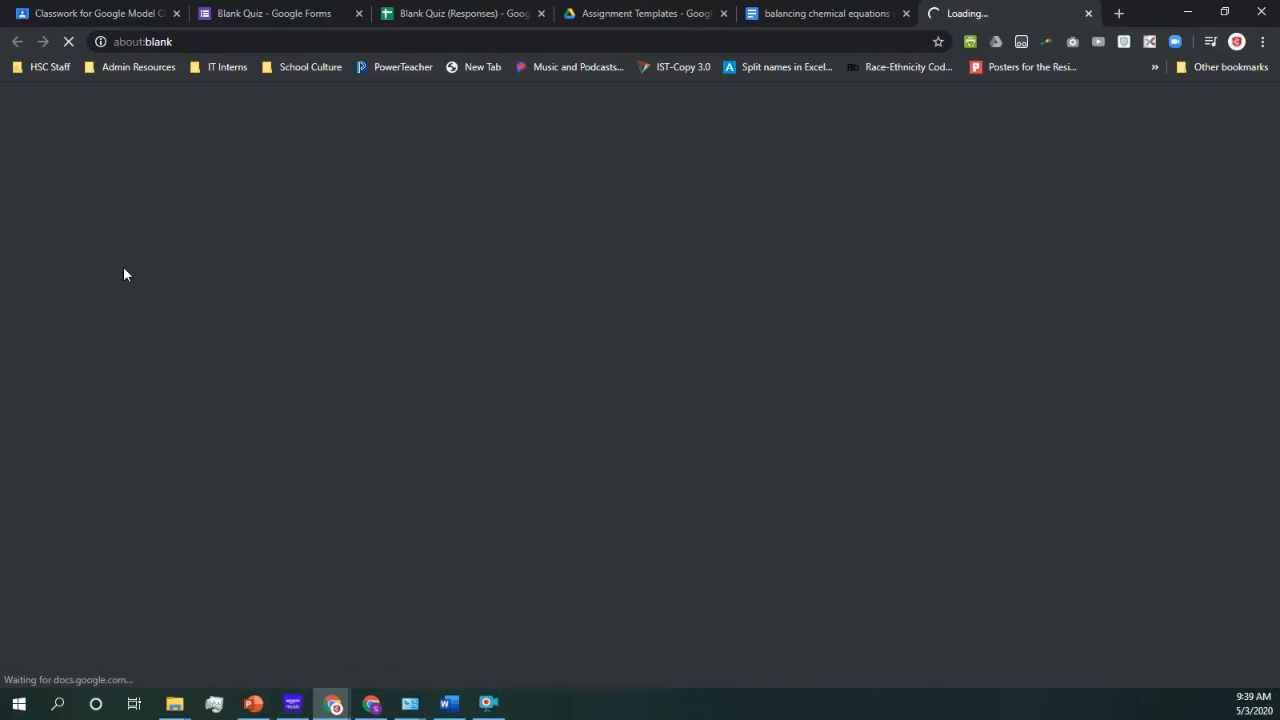
Compare the .docx worksheet with its converted Google Docs copy, including the copy's layout down the page
{"action": "left_click", "coordinate": [906, 14]}
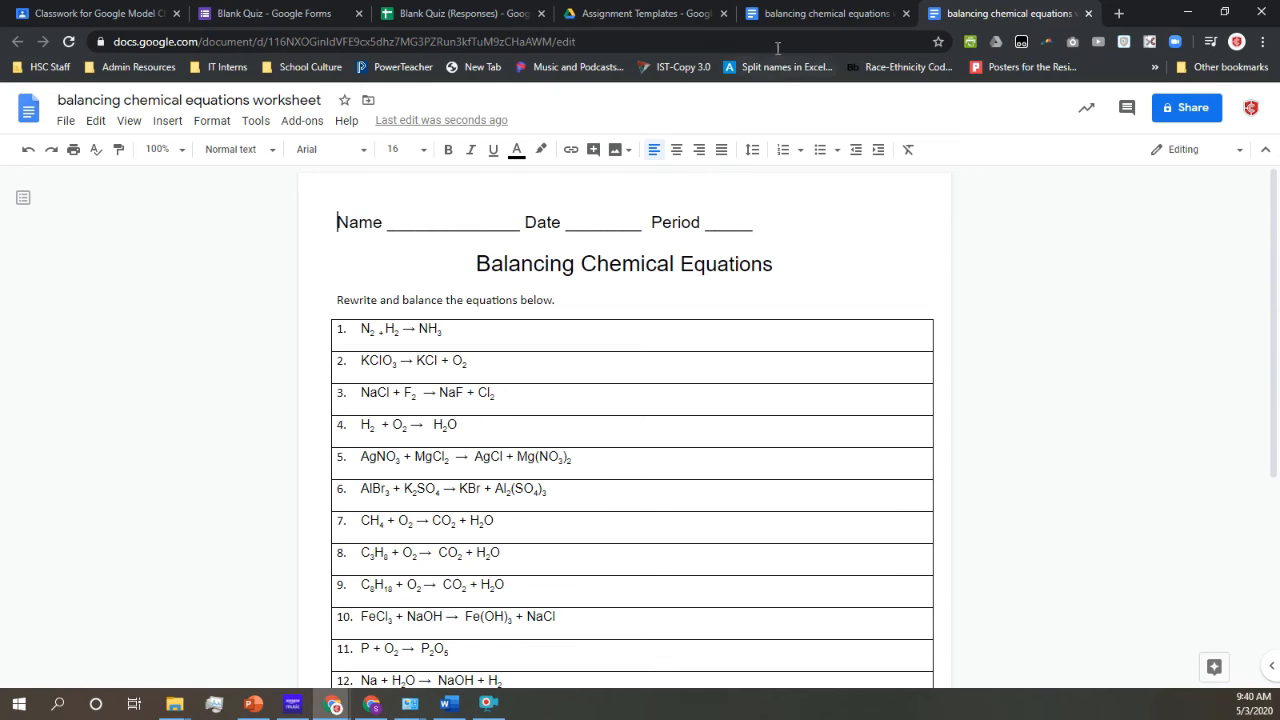
{"action": "left_click", "coordinate": [825, 15]}
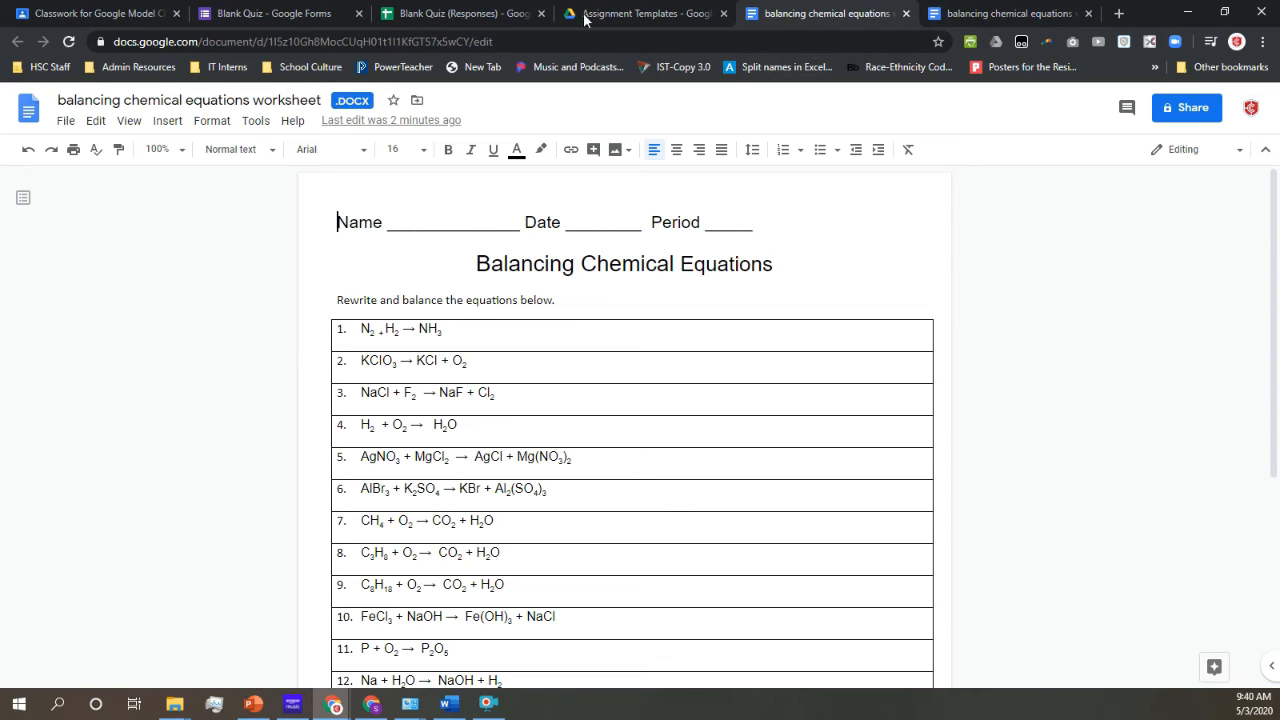
{"action": "left_click", "coordinate": [466, 331]}
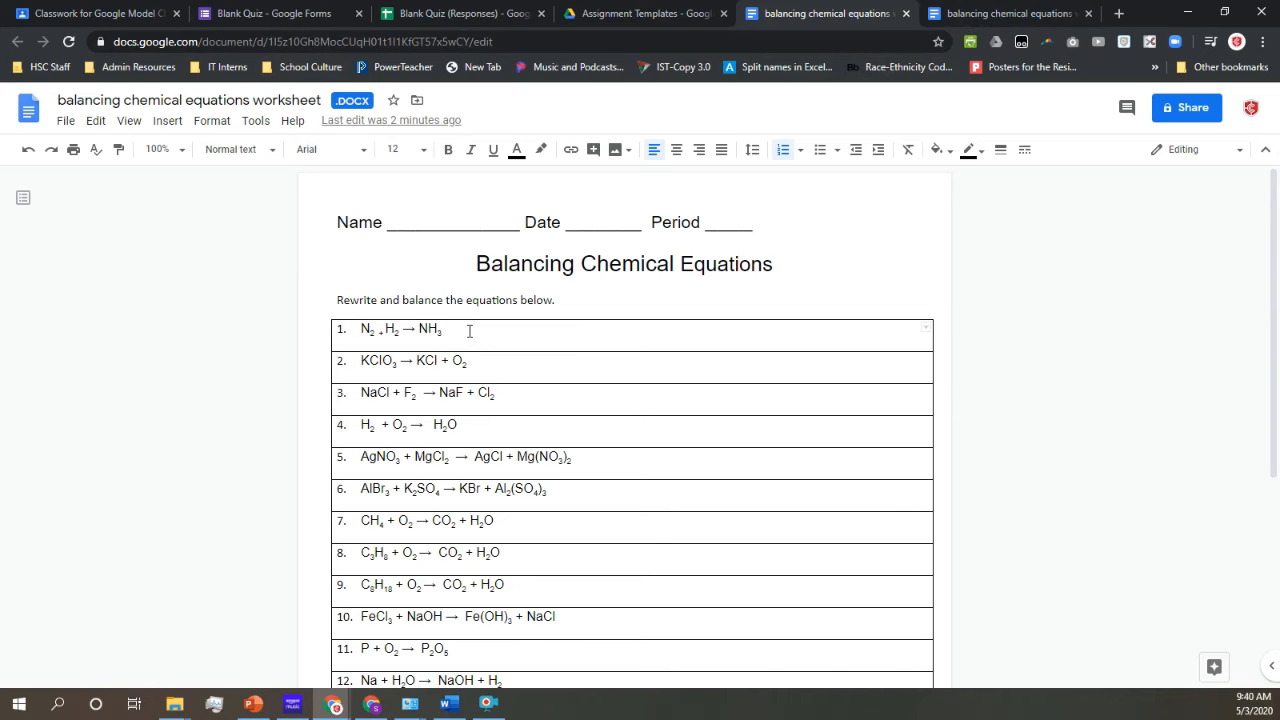
{"action": "left_click", "coordinate": [957, 17]}
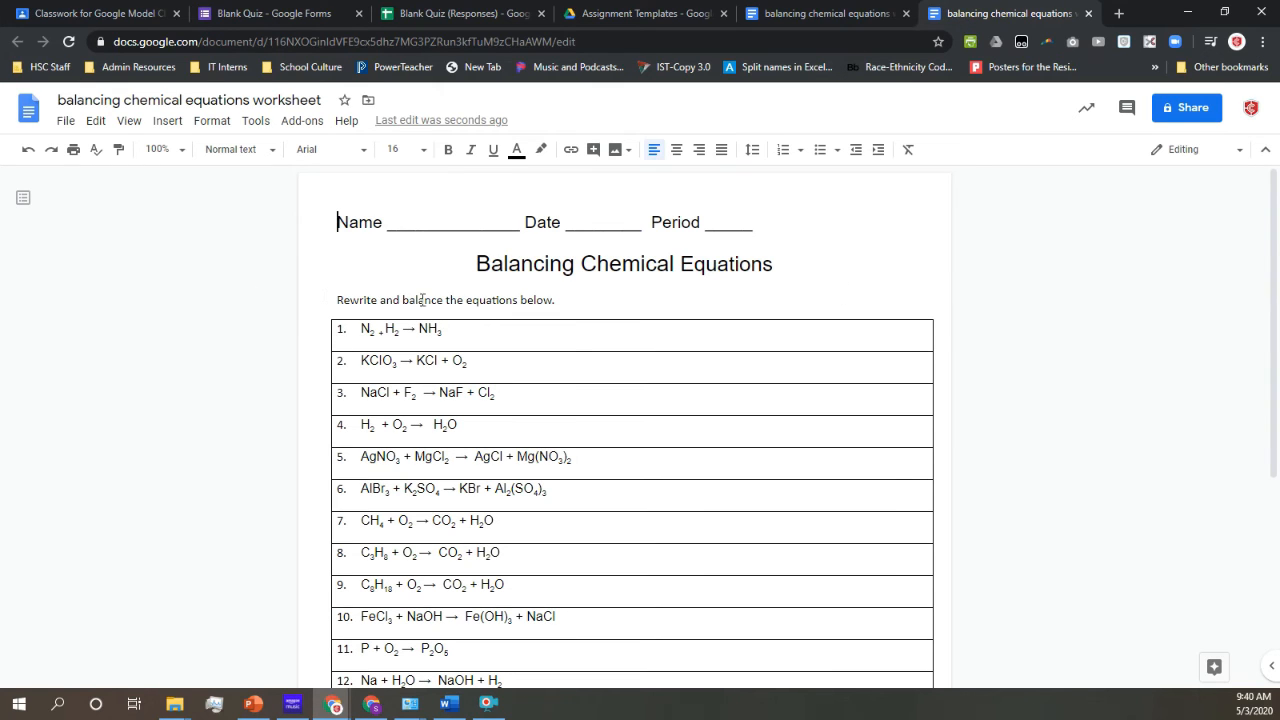
{"action": "left_click", "coordinate": [840, 13]}
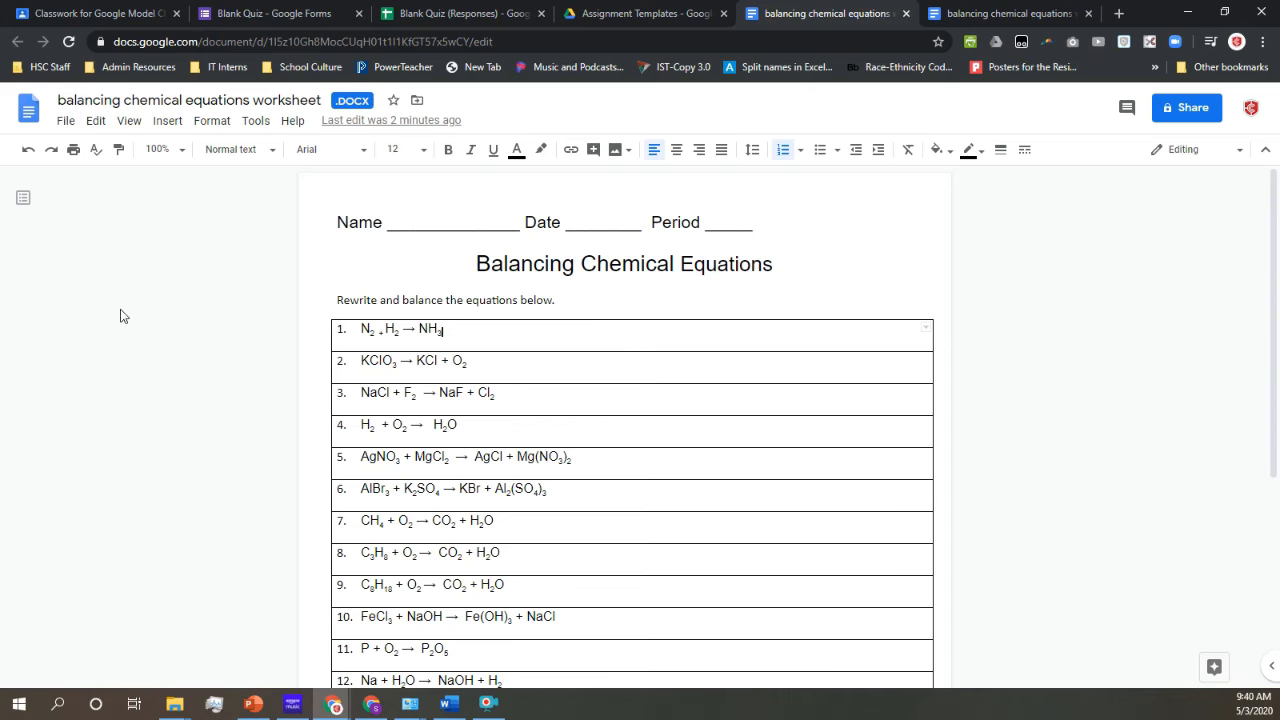
{"action": "left_click", "coordinate": [65, 126]}
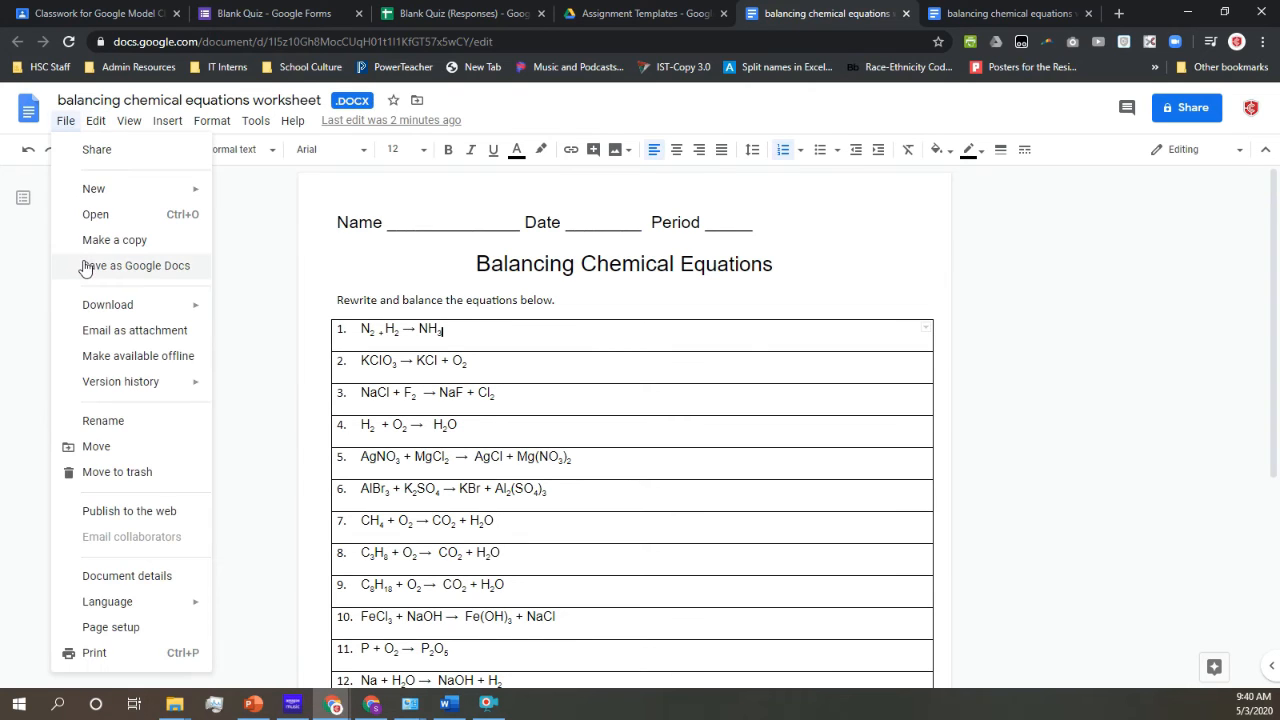
{"action": "left_click", "coordinate": [1004, 14]}
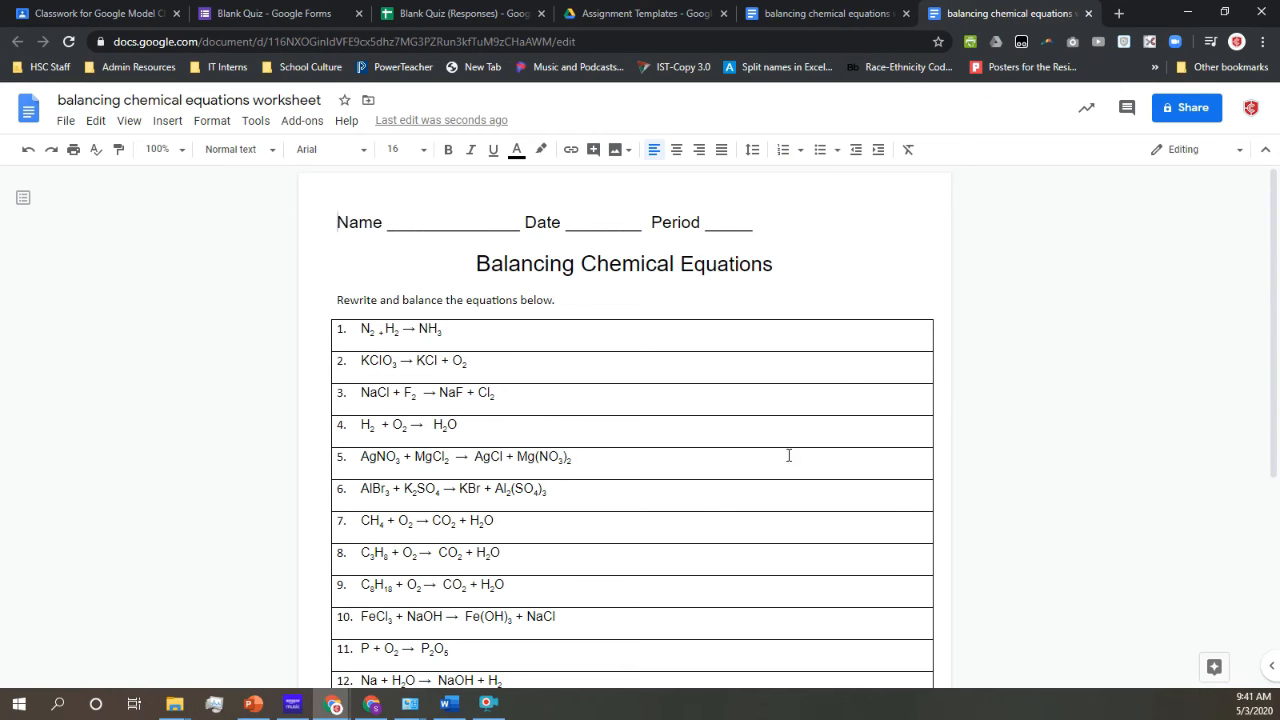
{"action": "scroll", "coordinate": [677, 514], "scroll_direction": "down", "scroll_amount": 4}
{"action": "scroll", "coordinate": [493, 395], "scroll_direction": "up", "scroll_amount": 4}
Return to the Google Model Classroom classwork and create a new assignment titled "Chemical Equations"
{"action": "left_click", "coordinate": [247, 16]}
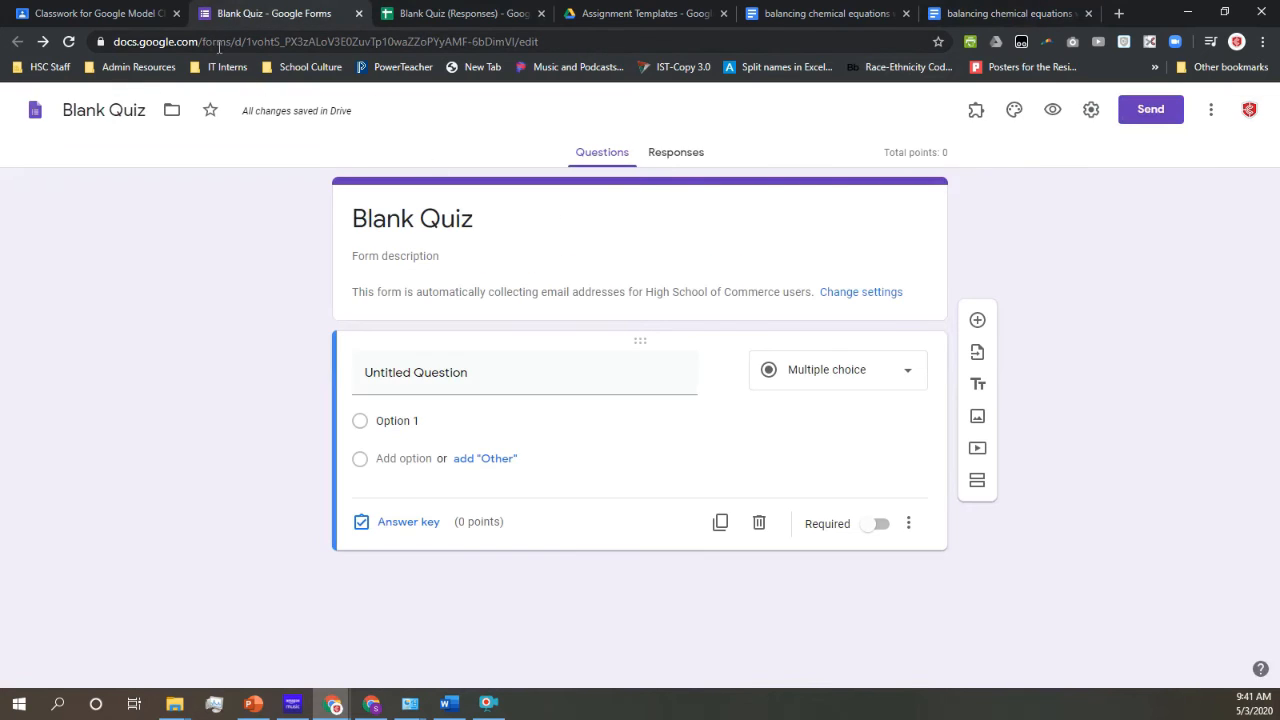
{"action": "left_click", "coordinate": [95, 15]}
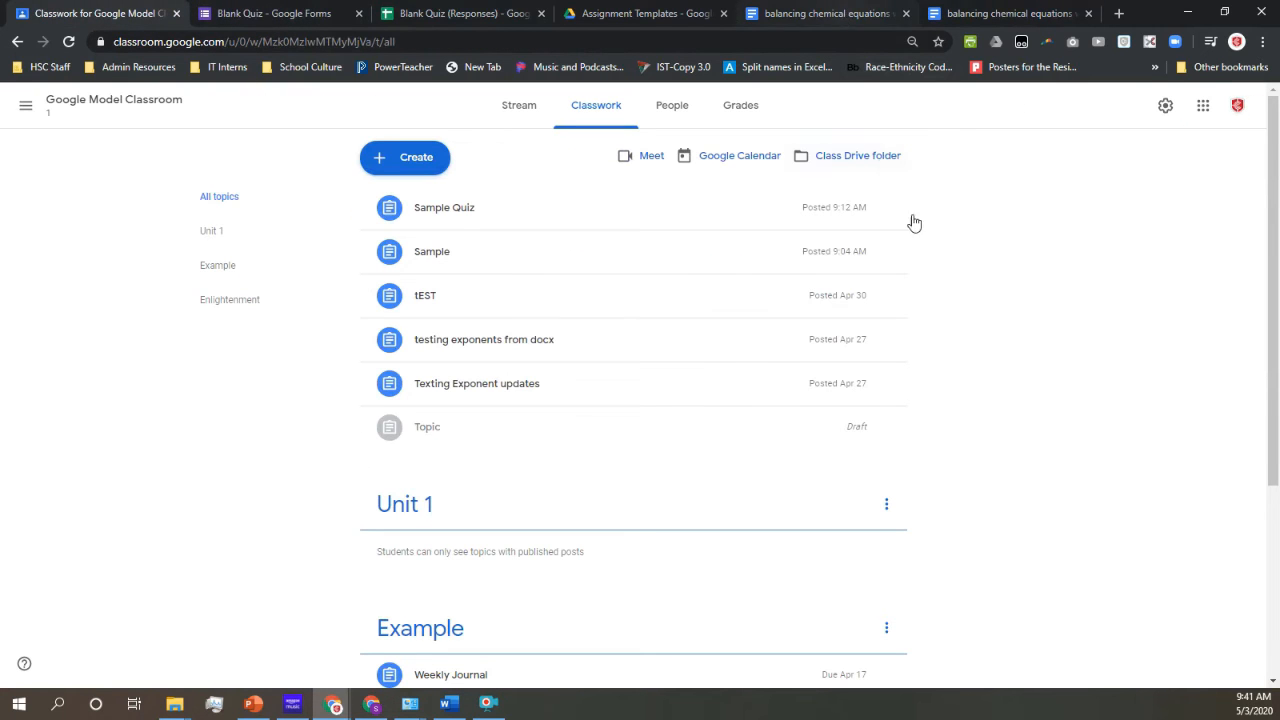
{"action": "left_click", "coordinate": [404, 163]}
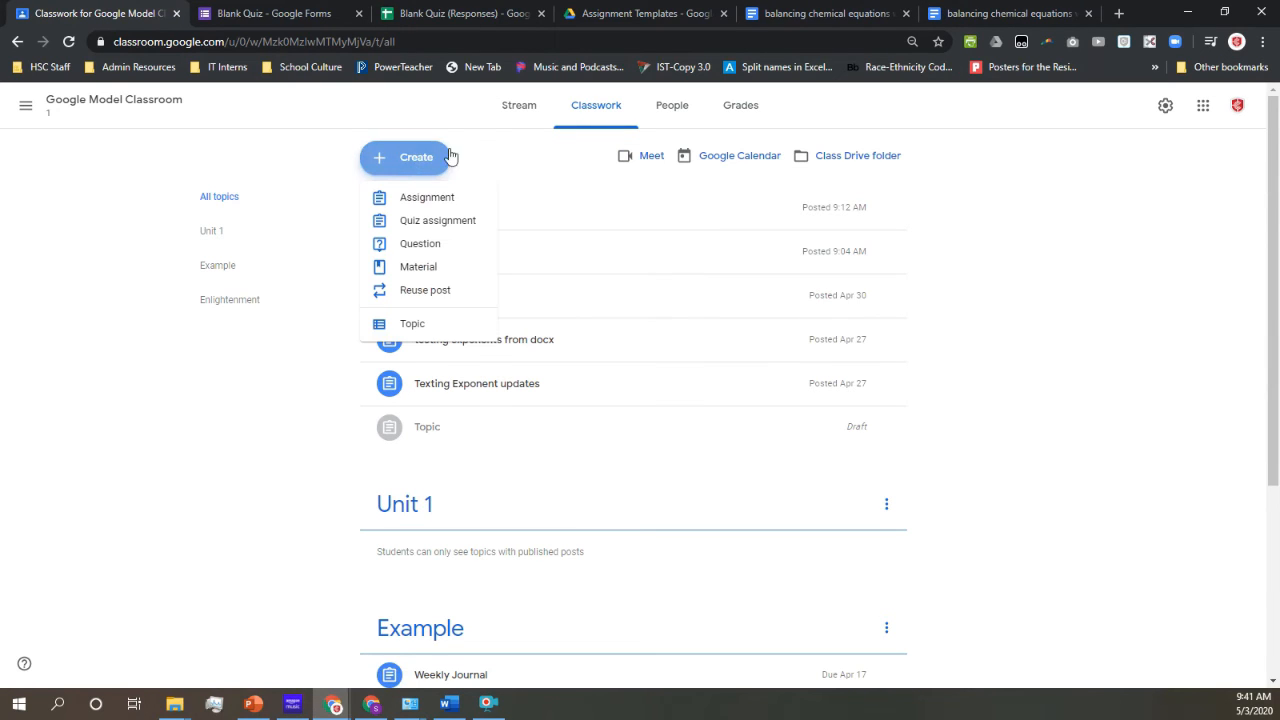
{"action": "left_click", "coordinate": [441, 197]}
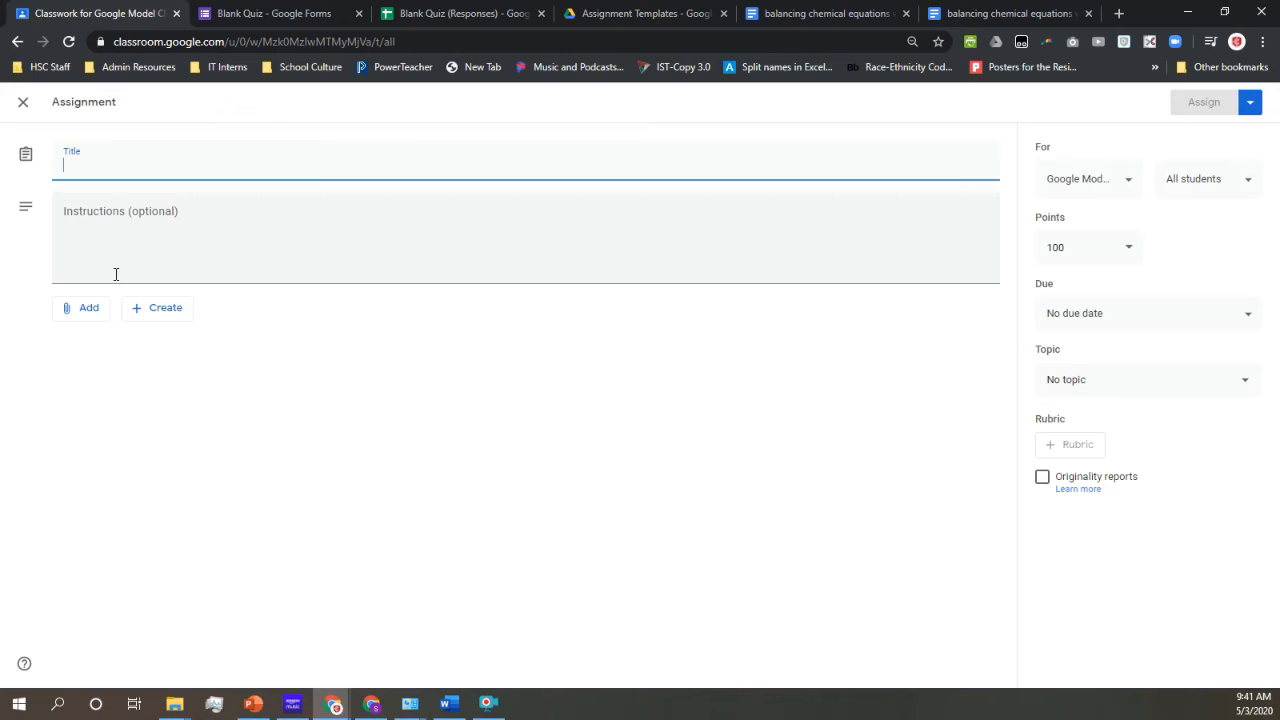
{"action": "type", "text": "Chemical E"}
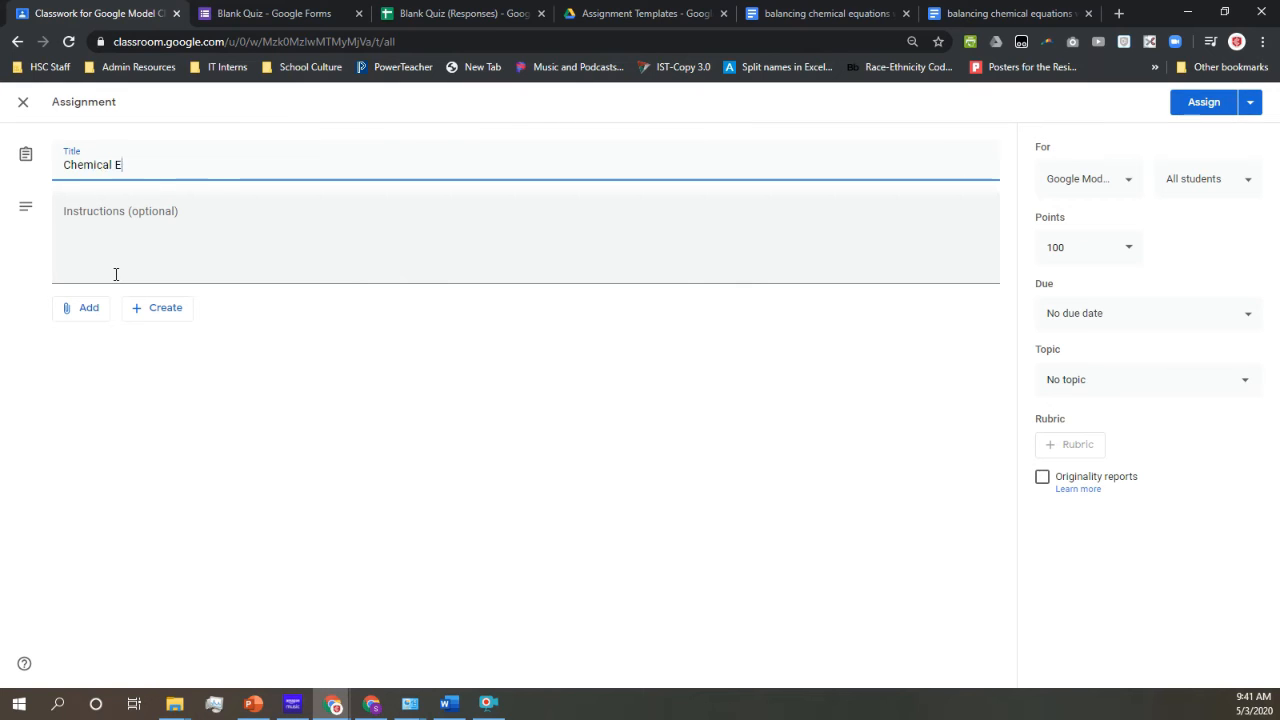
{"action": "type", "text": "qusa"}
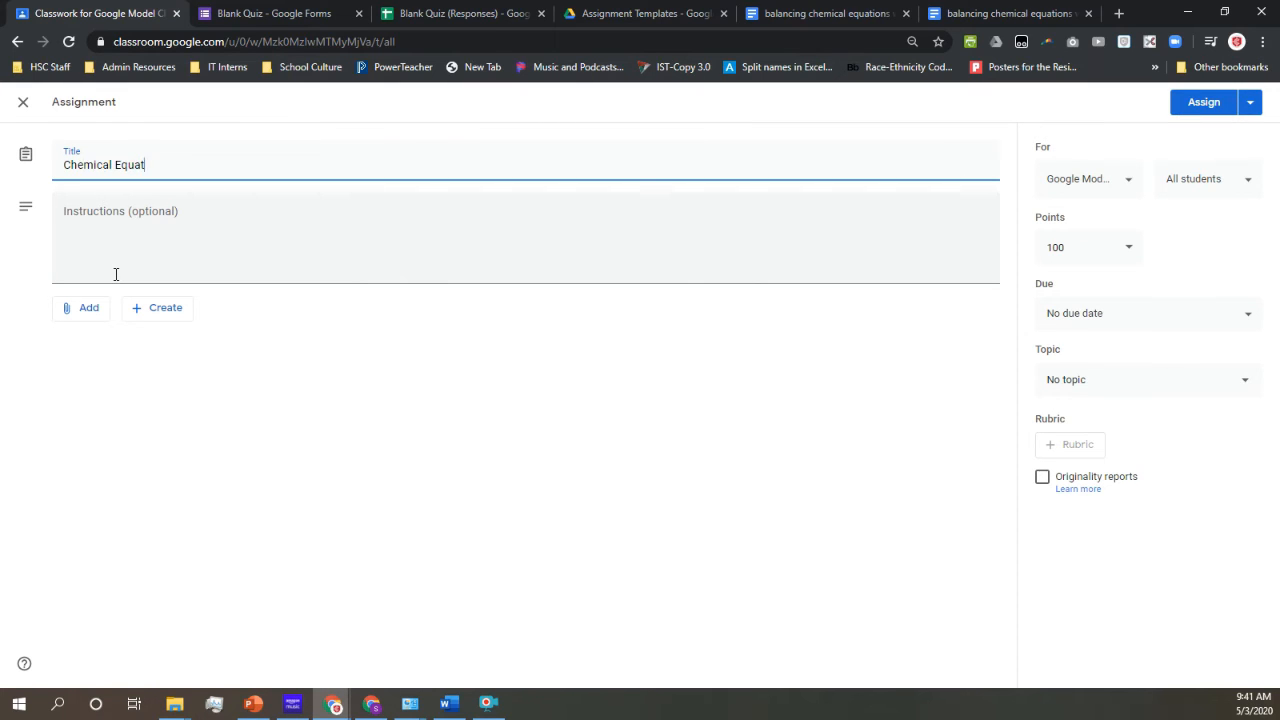
{"action": "type", "text": "ions"}
{"action": "left_click", "coordinate": [183, 224]}
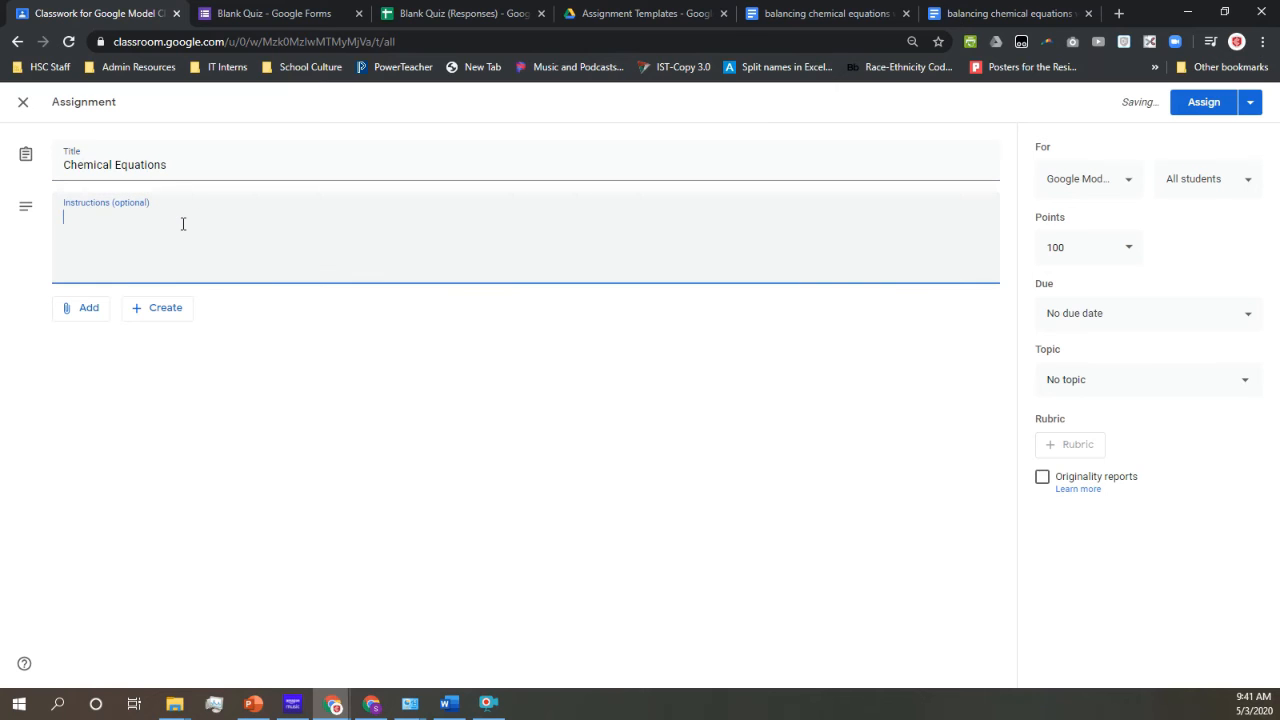
Attach the Google Docs version of the balancing chemical equations worksheet from Google Drive, checking the Assignment Templates folder and recent files
{"action": "left_click", "coordinate": [96, 315]}
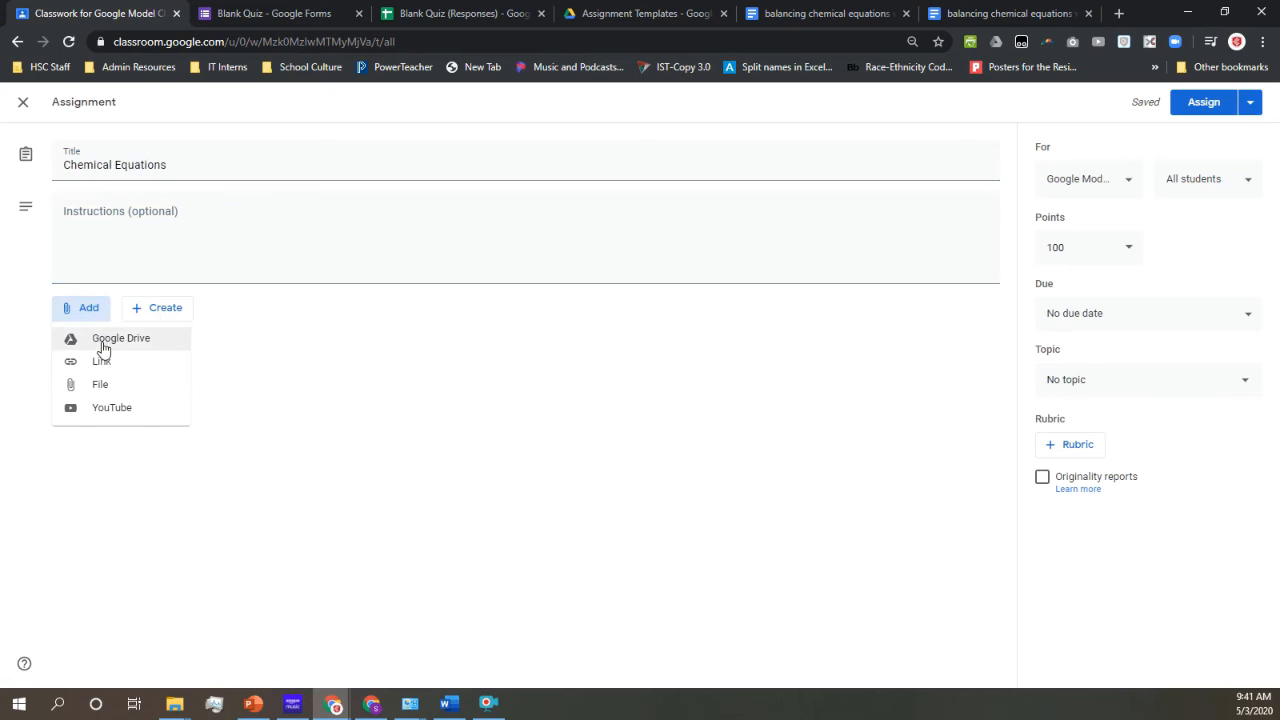
{"action": "left_click", "coordinate": [166, 344]}
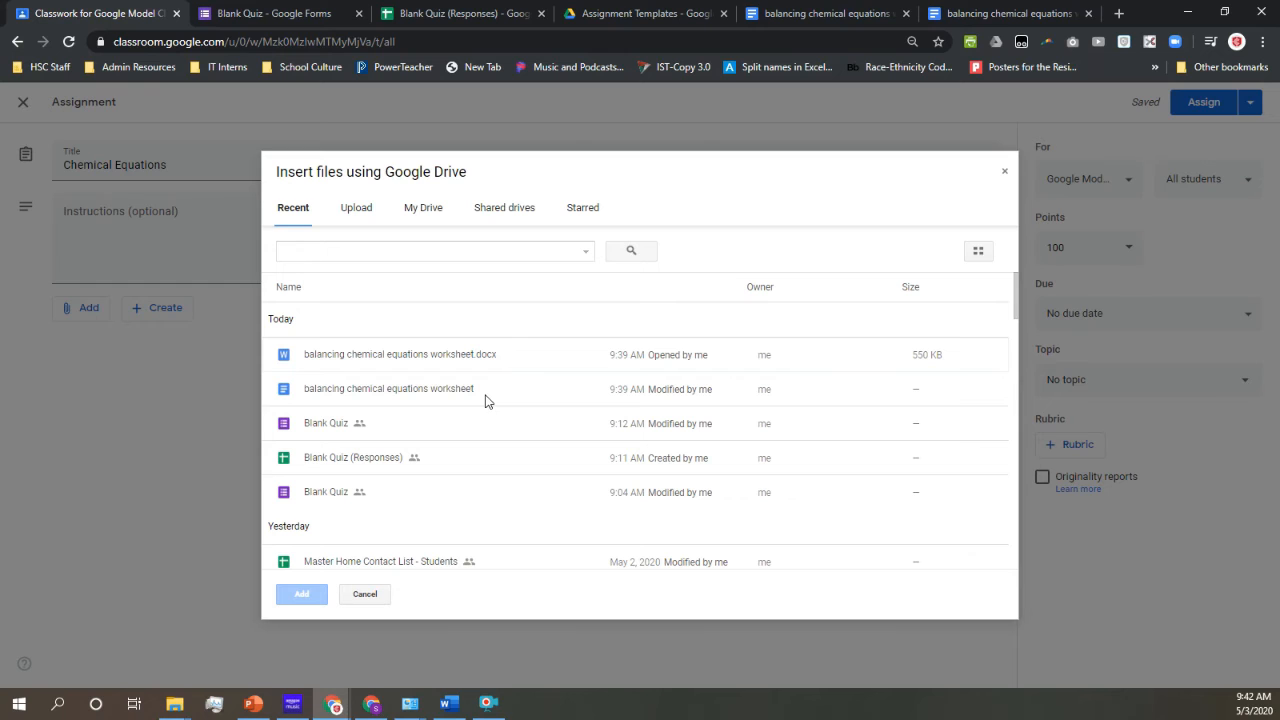
{"action": "left_click", "coordinate": [410, 209]}
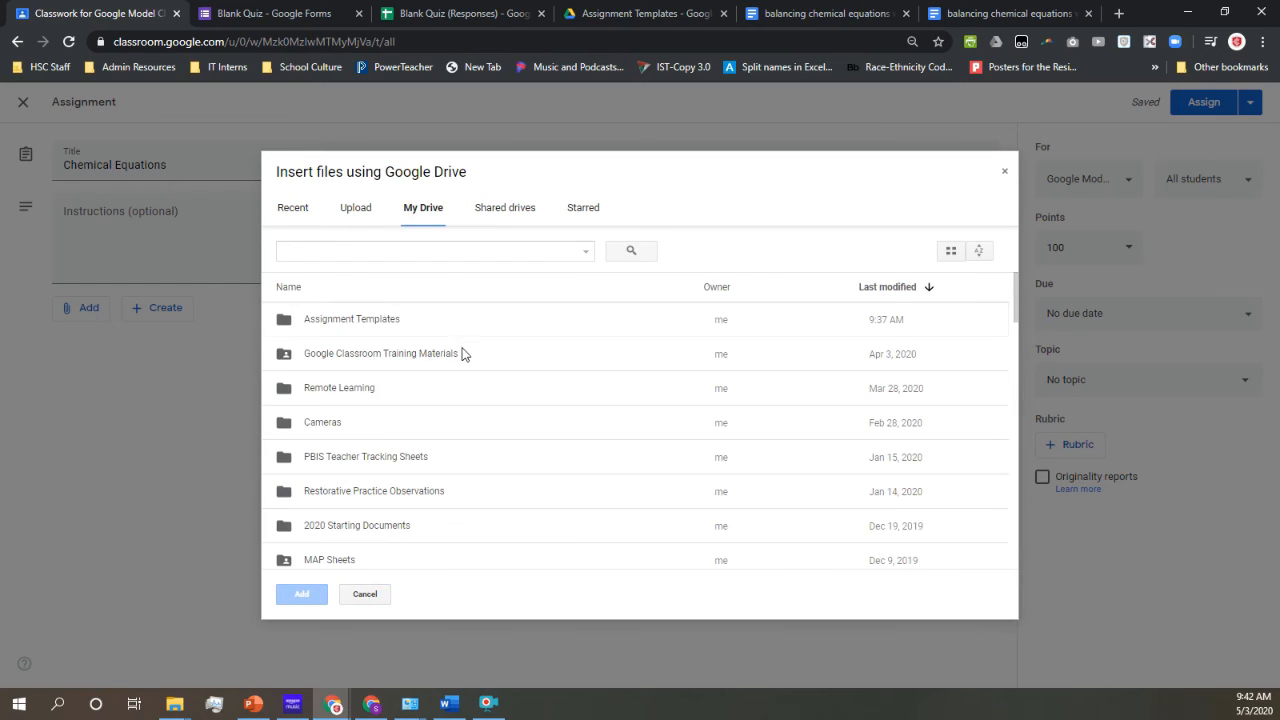
{"action": "double_click", "coordinate": [343, 320]}
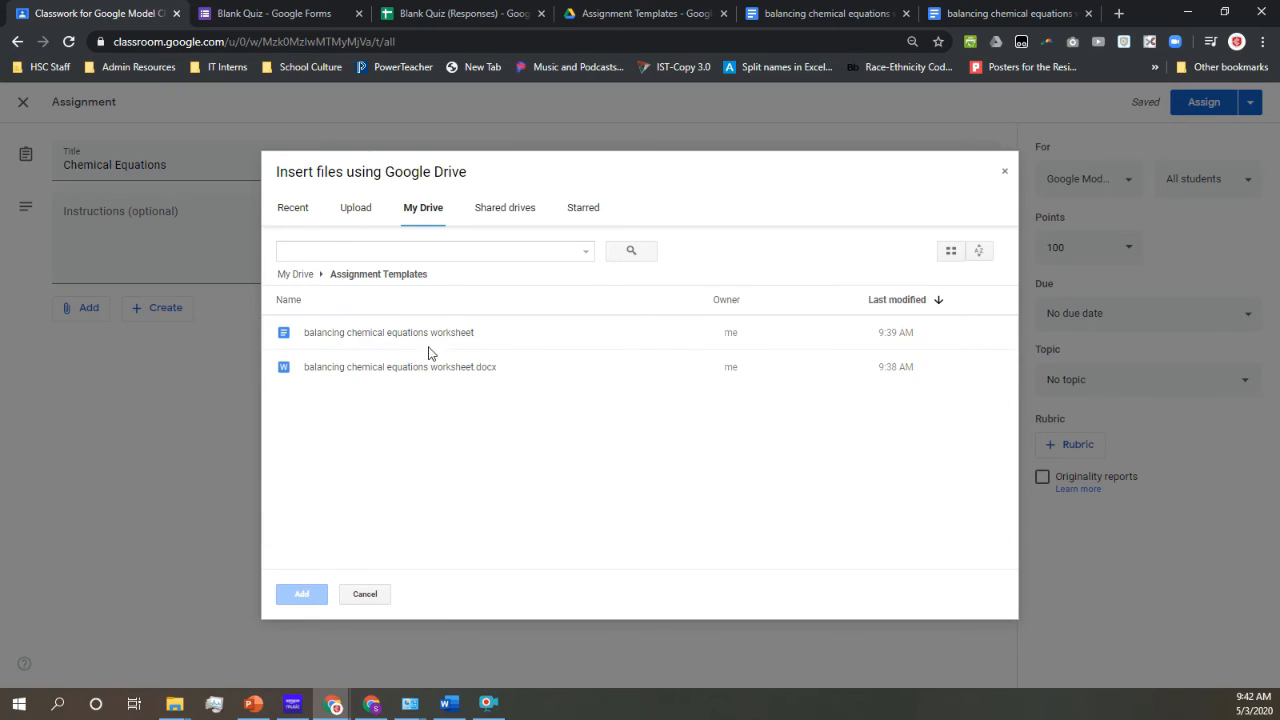
{"action": "left_click", "coordinate": [292, 208]}
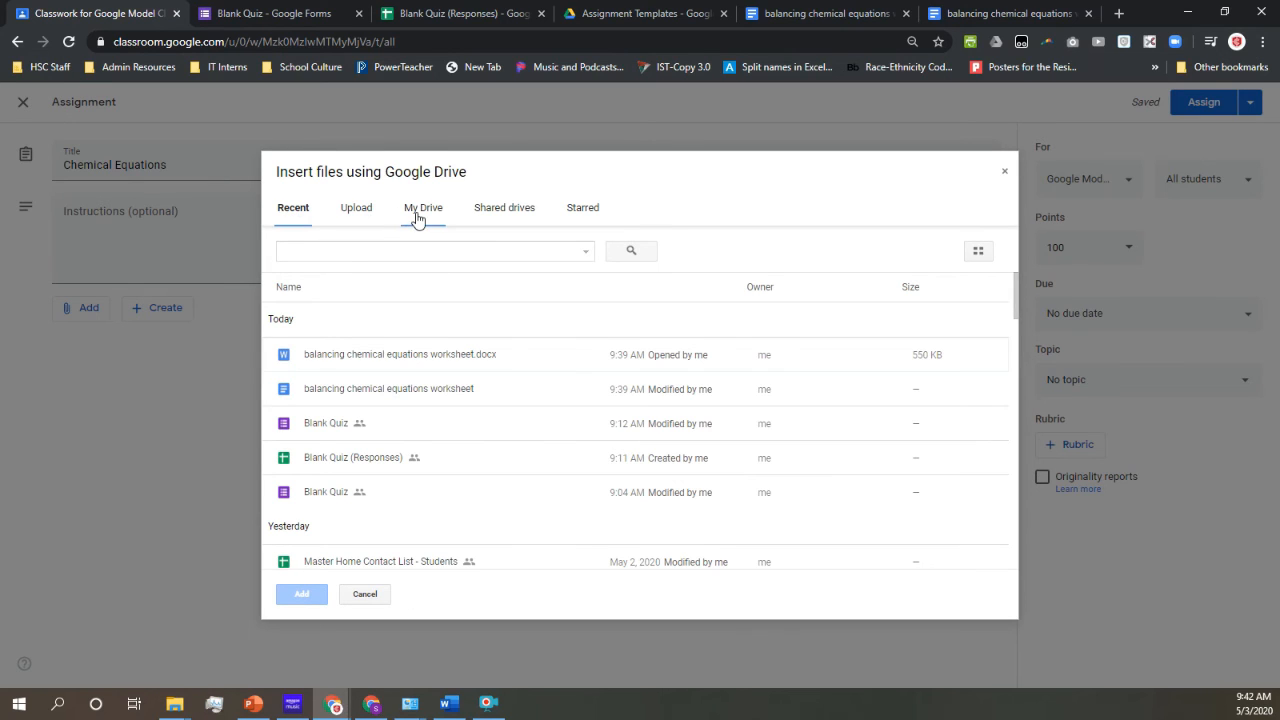
{"action": "double_click", "coordinate": [434, 391]}
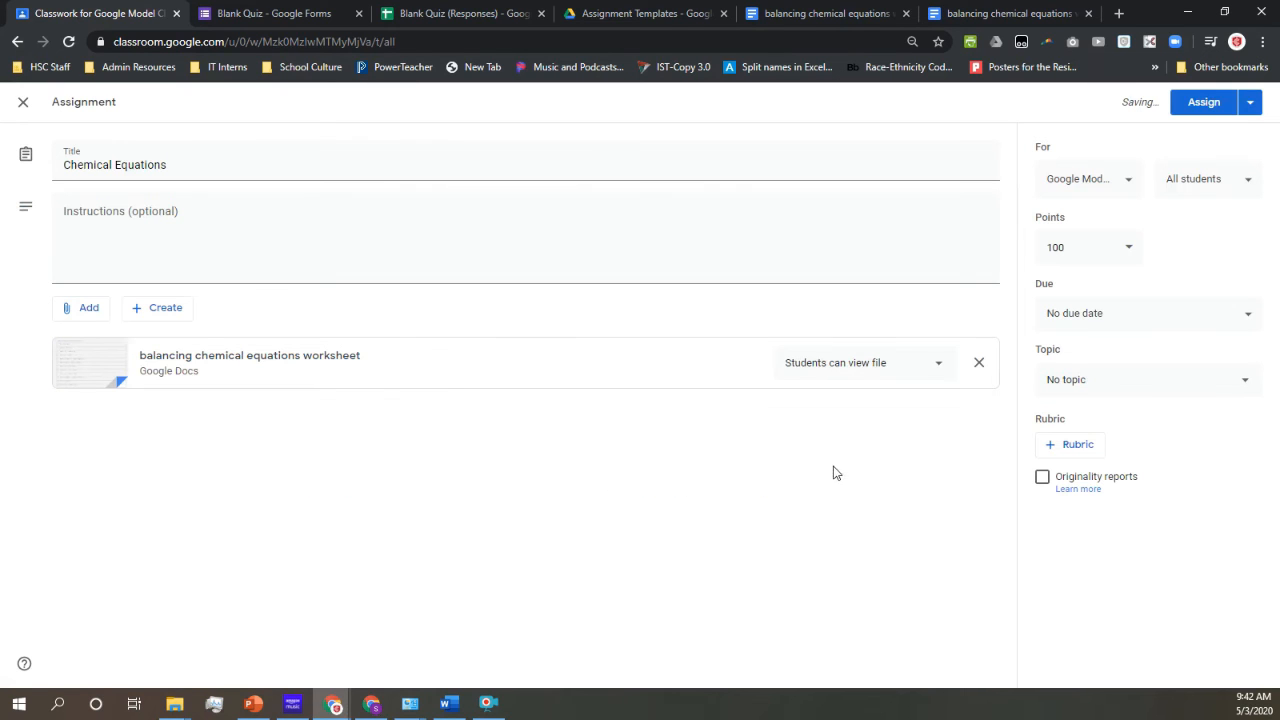
Set the attached worksheet to make a copy for each student and assign Chemical Equations to the class
{"action": "left_click", "coordinate": [918, 365]}
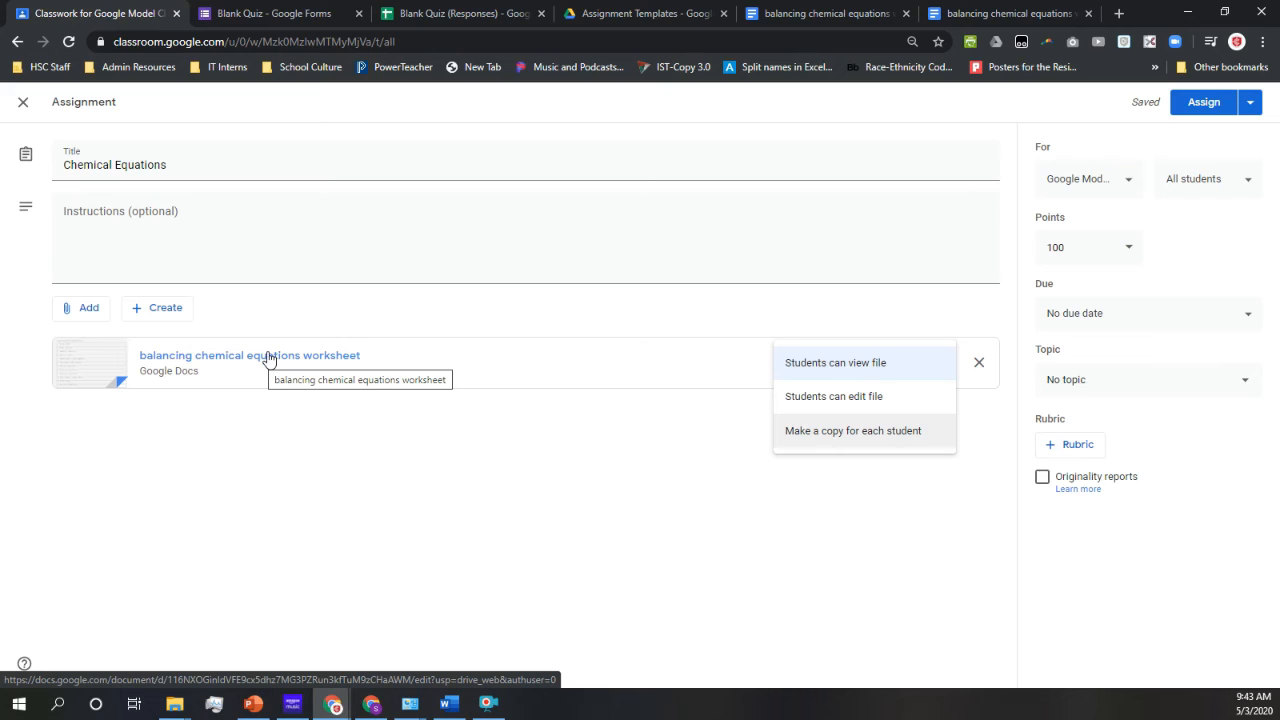
{"action": "left_click", "coordinate": [821, 443]}
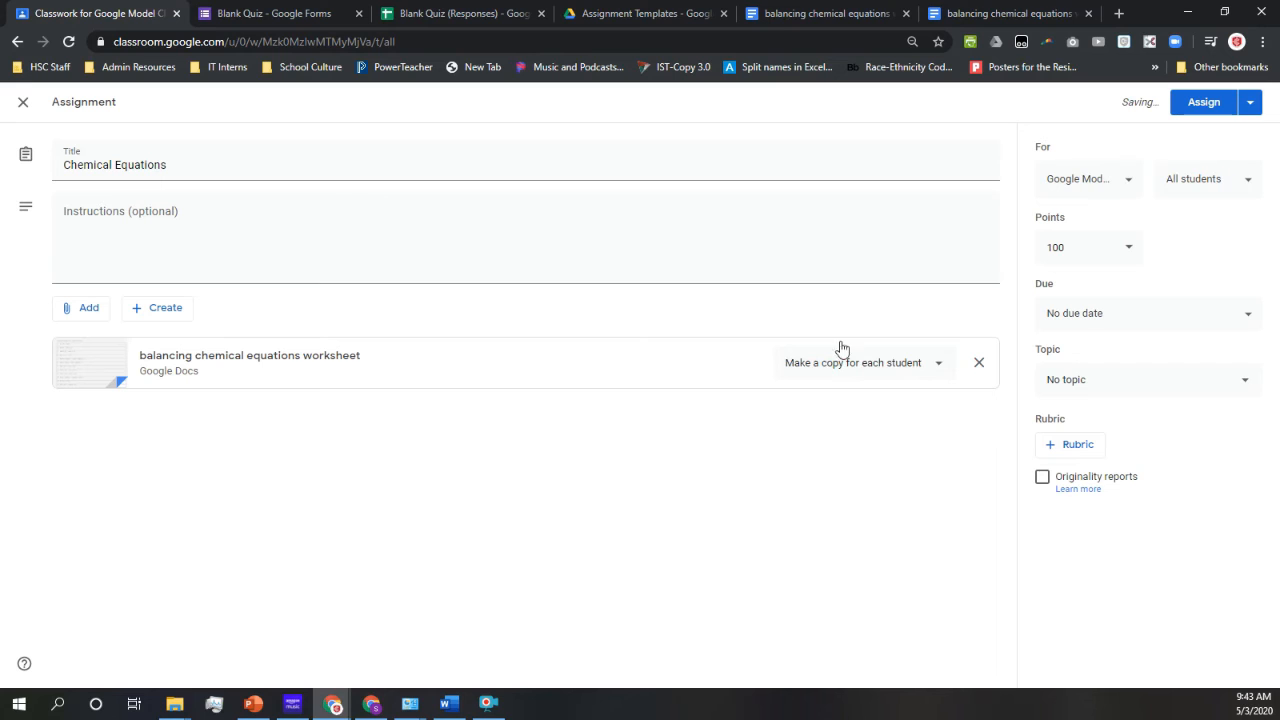
{"action": "left_click", "coordinate": [1199, 108]}
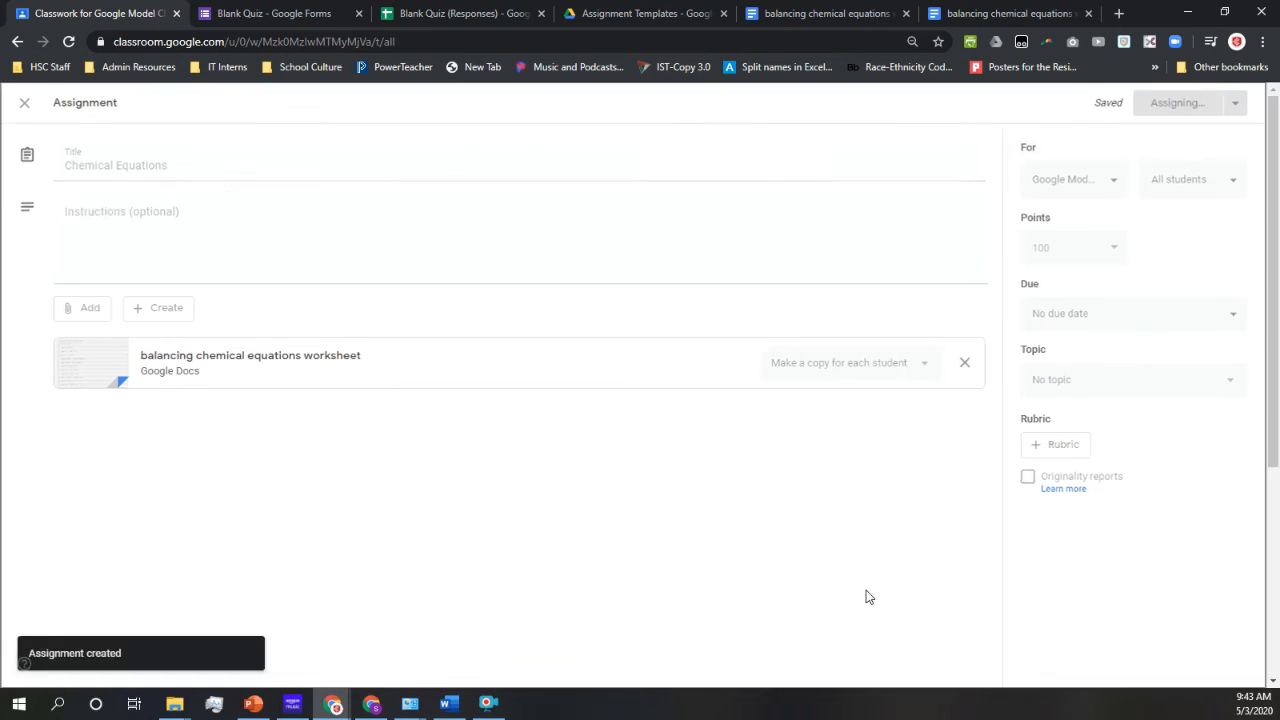
Switch to the student's Chrome window and open the student's own worksheet copy from the Chemical Equations assignment in Classwork
{"action": "left_click", "coordinate": [380, 703]}
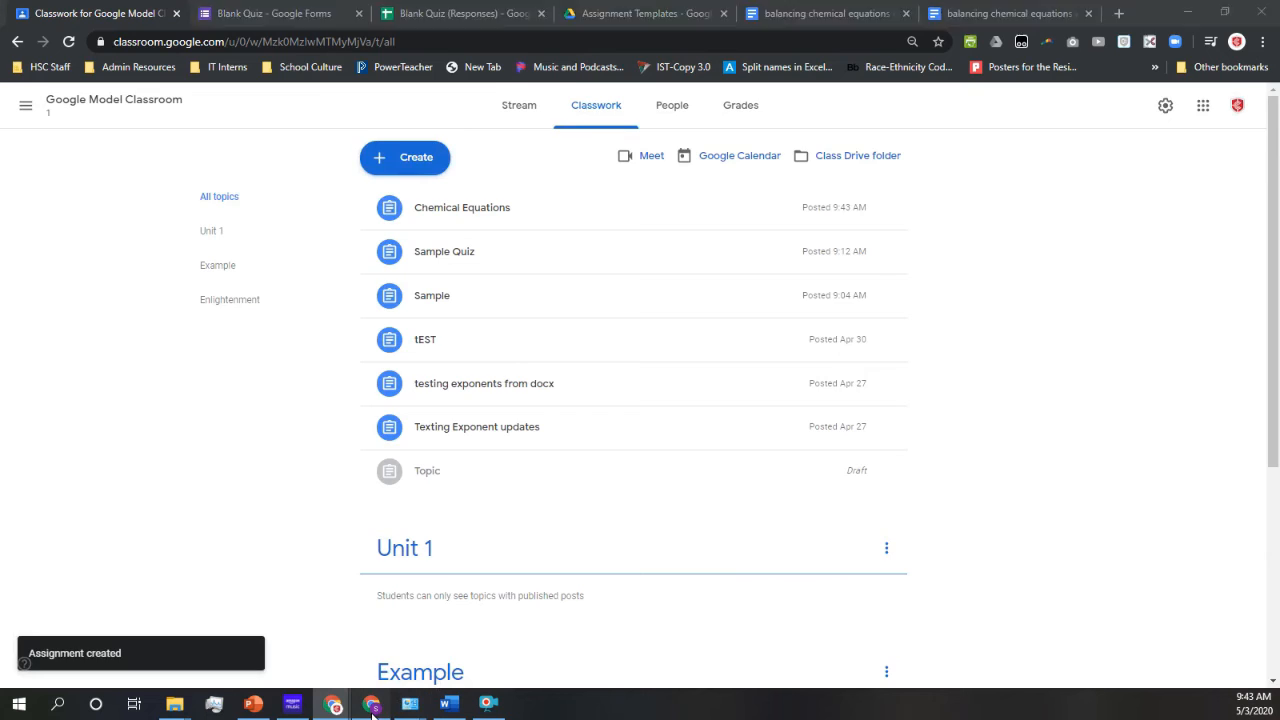
{"action": "left_click", "coordinate": [115, 112]}
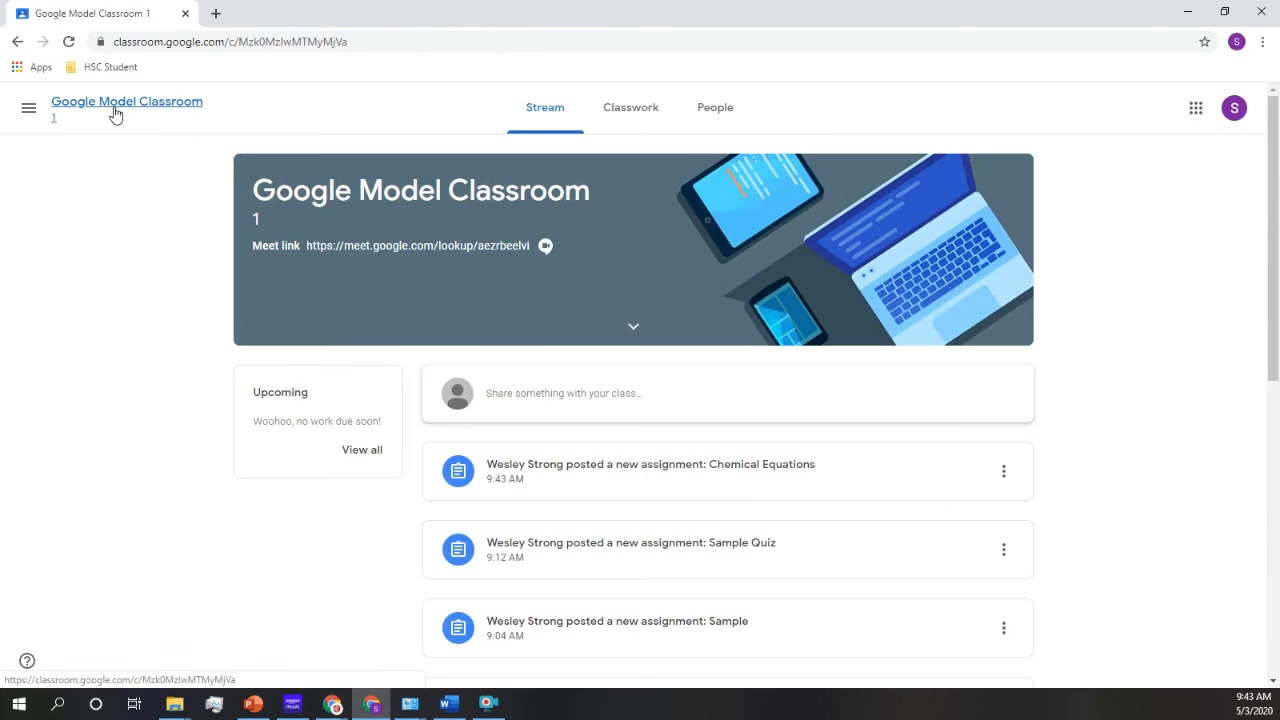
{"action": "left_click", "coordinate": [638, 117]}
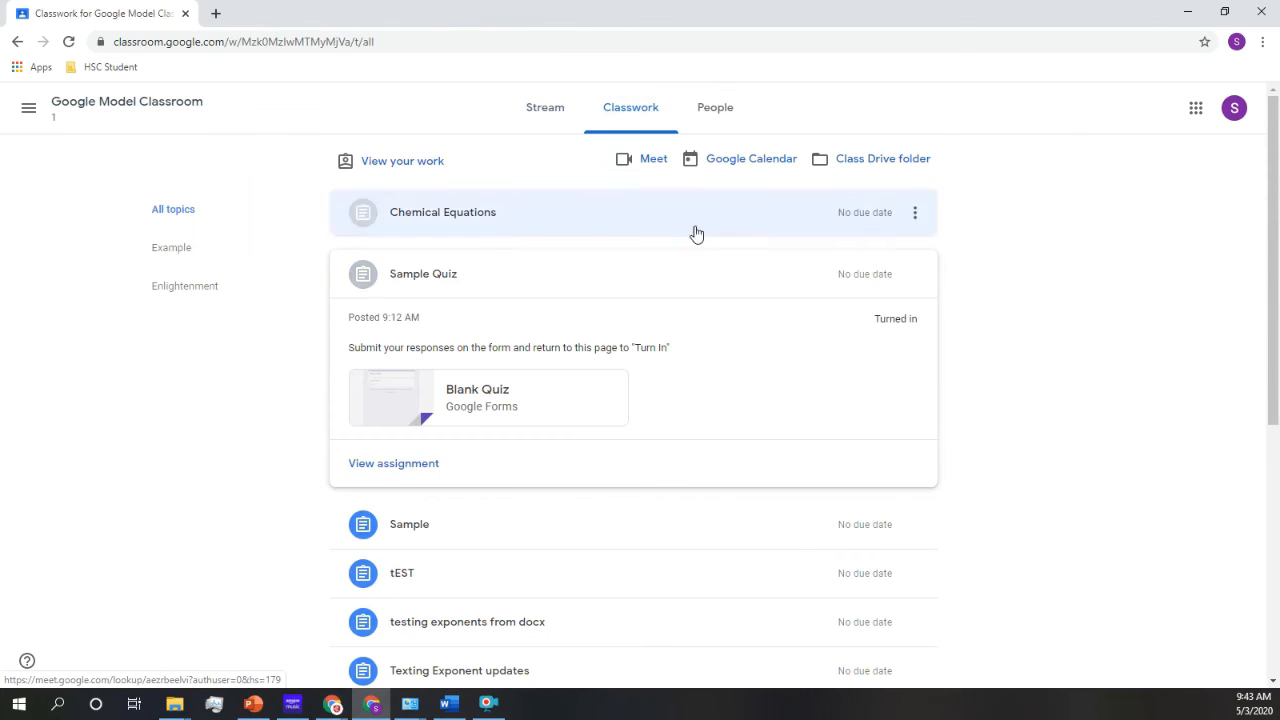
{"action": "left_click", "coordinate": [489, 231]}
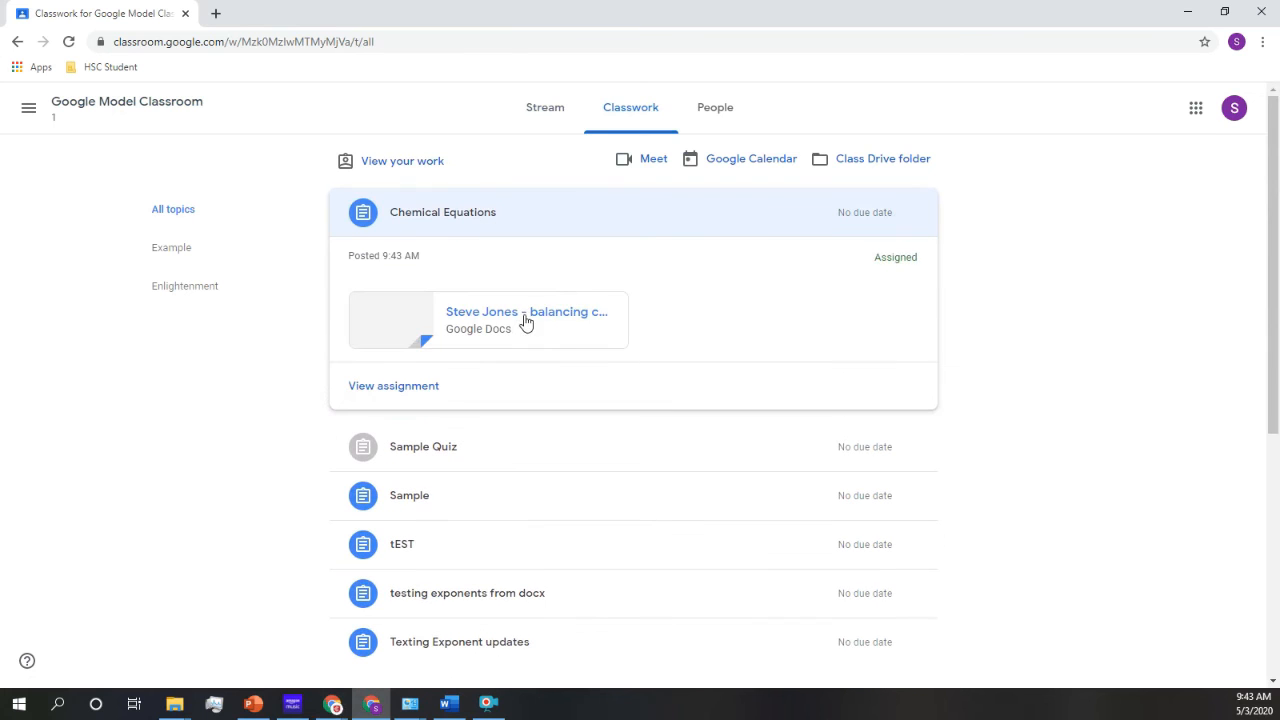
{"action": "left_click", "coordinate": [523, 318]}
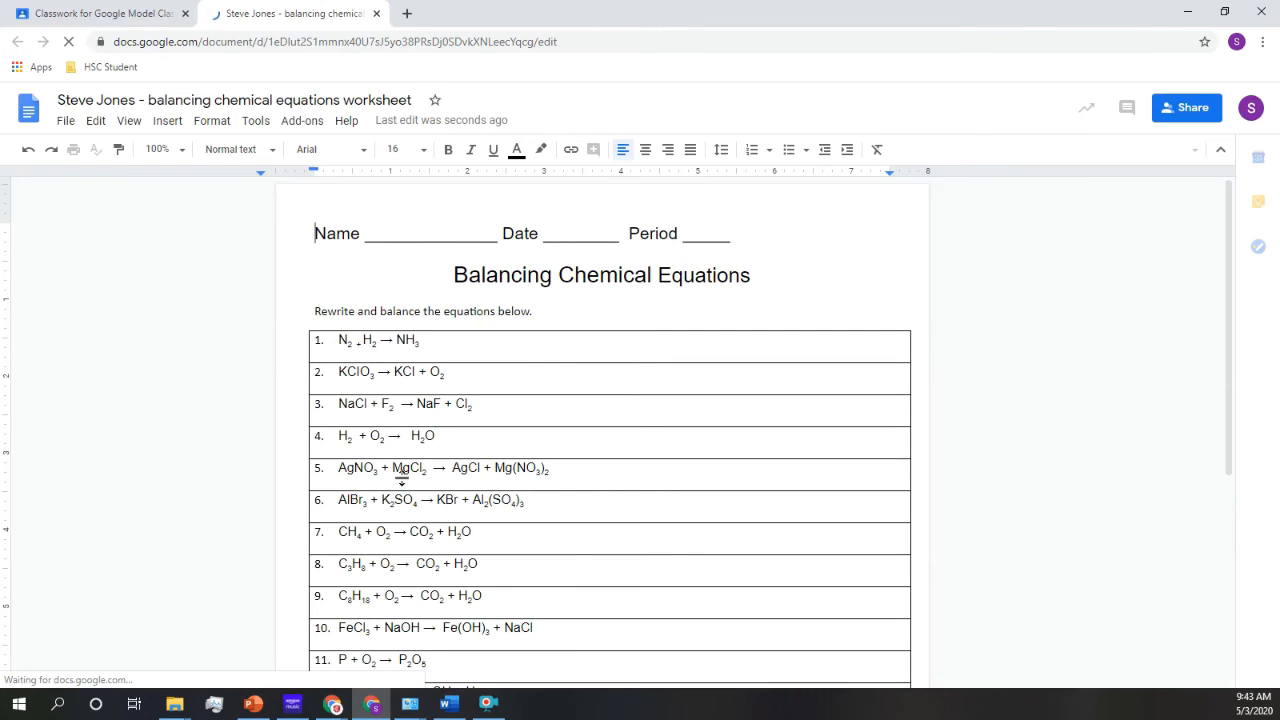
{"action": "scroll", "coordinate": [496, 596], "scroll_direction": "down", "scroll_amount": 4}
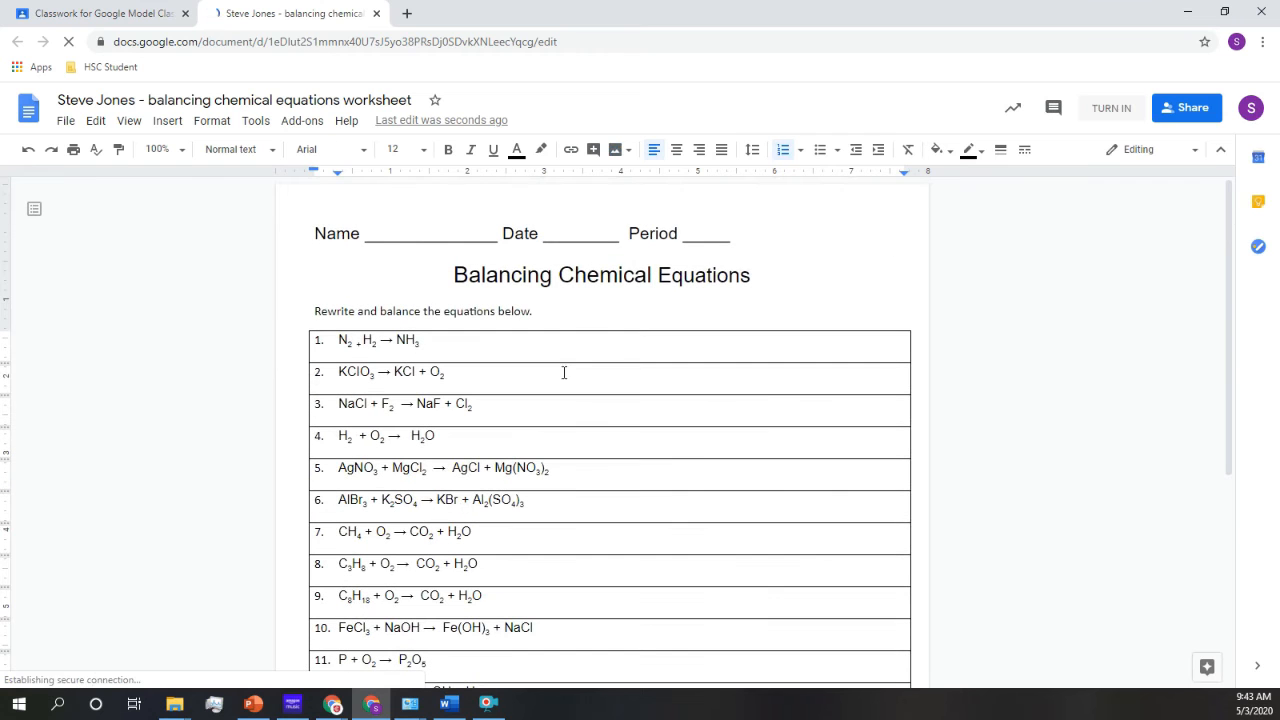
Close the student's worksheet copy and minimize the student's window to return to the teacher's Google Model Classroom classwork
{"action": "left_click", "coordinate": [567, 343]}
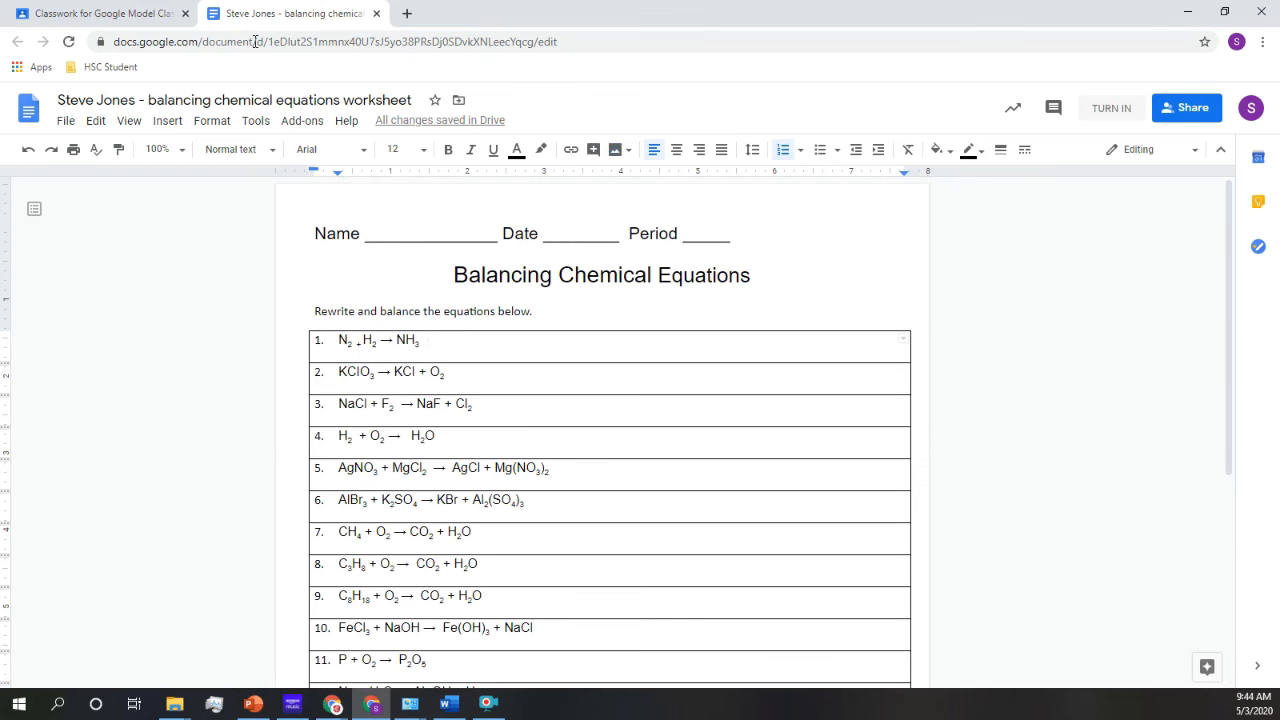
{"action": "left_click", "coordinate": [376, 14]}
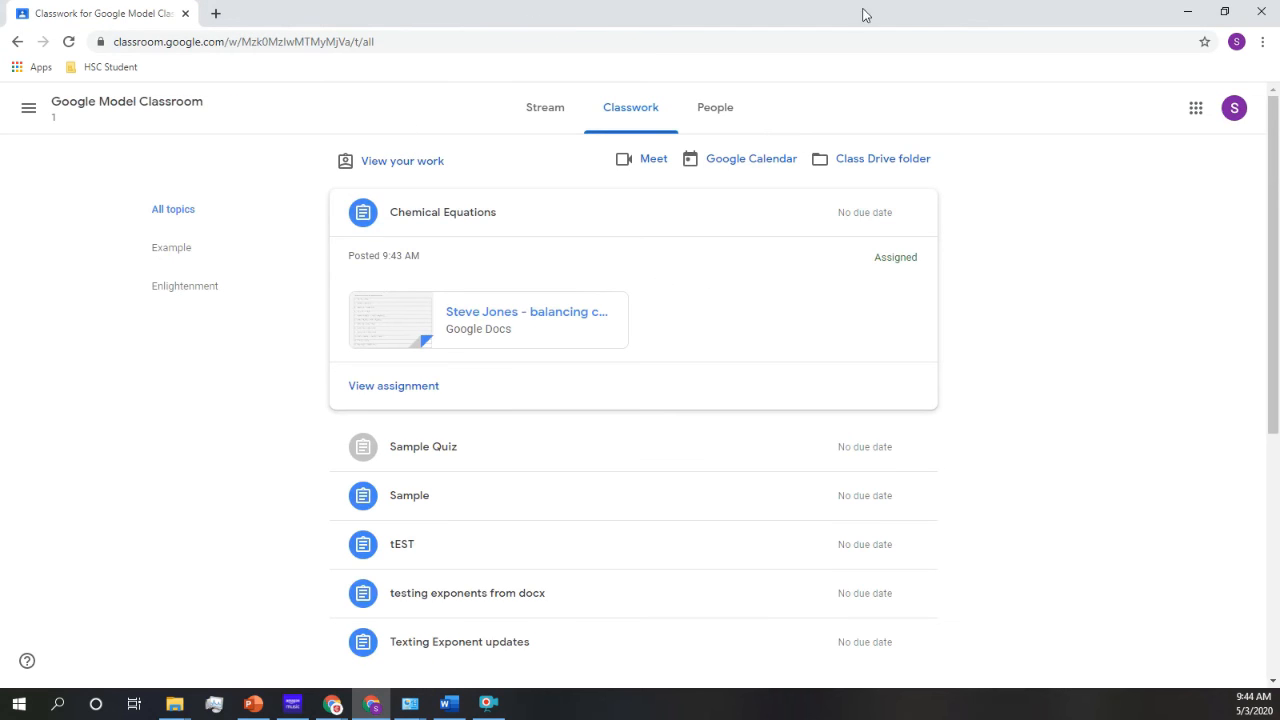
{"action": "left_click", "coordinate": [1186, 12]}
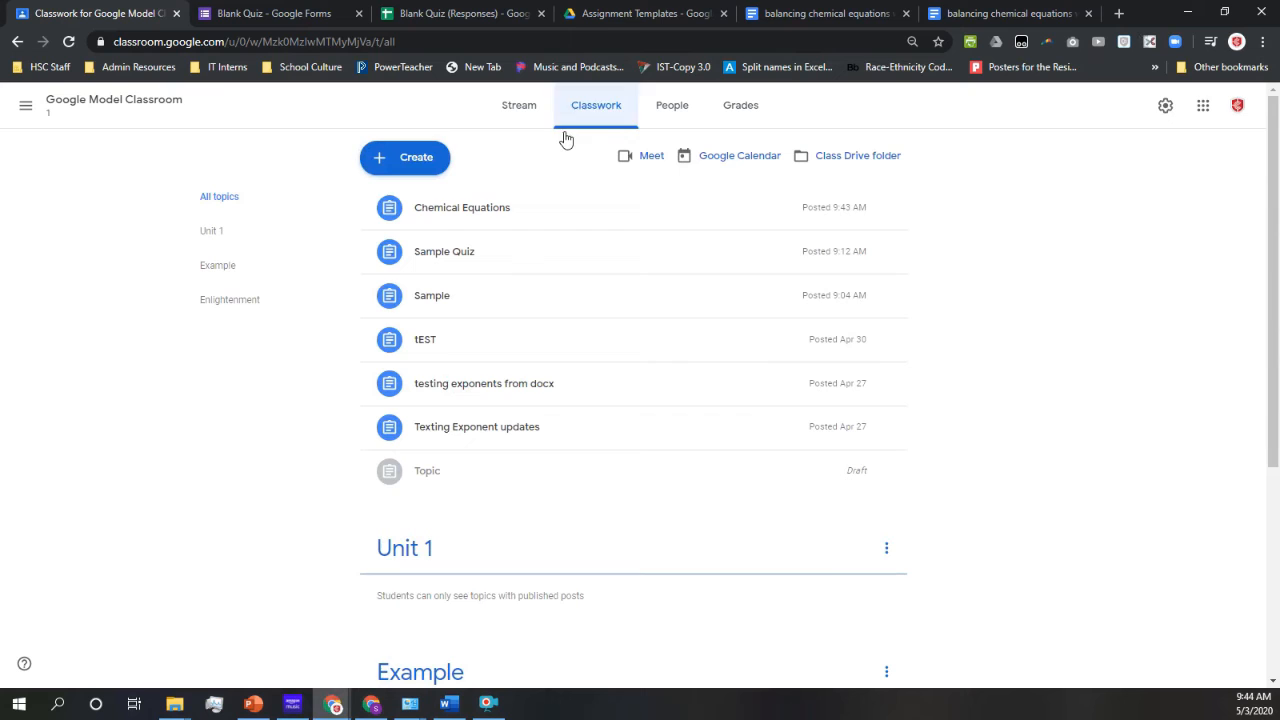
Open balancing chemical equations worksheet.docx from the Assignment Templates folder with Google Docs and locate the Save as Google Docs command
{"action": "left_click", "coordinate": [603, 16]}
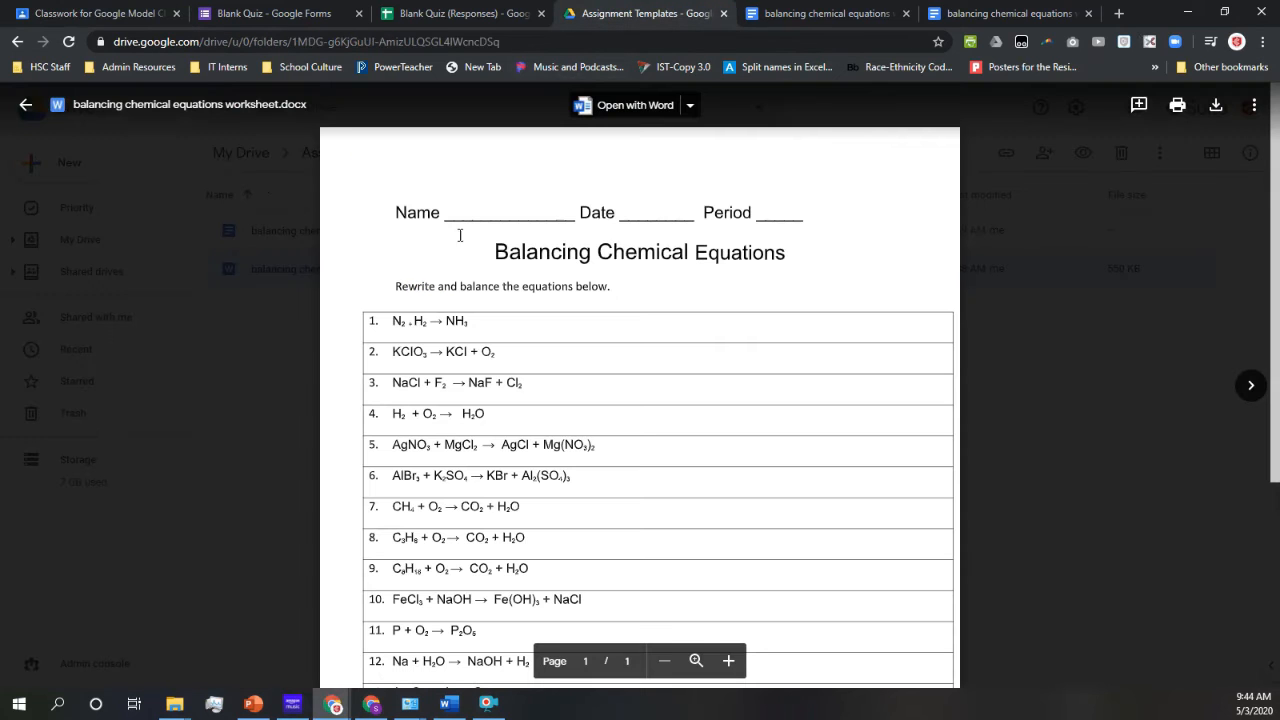
{"action": "left_click", "coordinate": [1014, 164]}
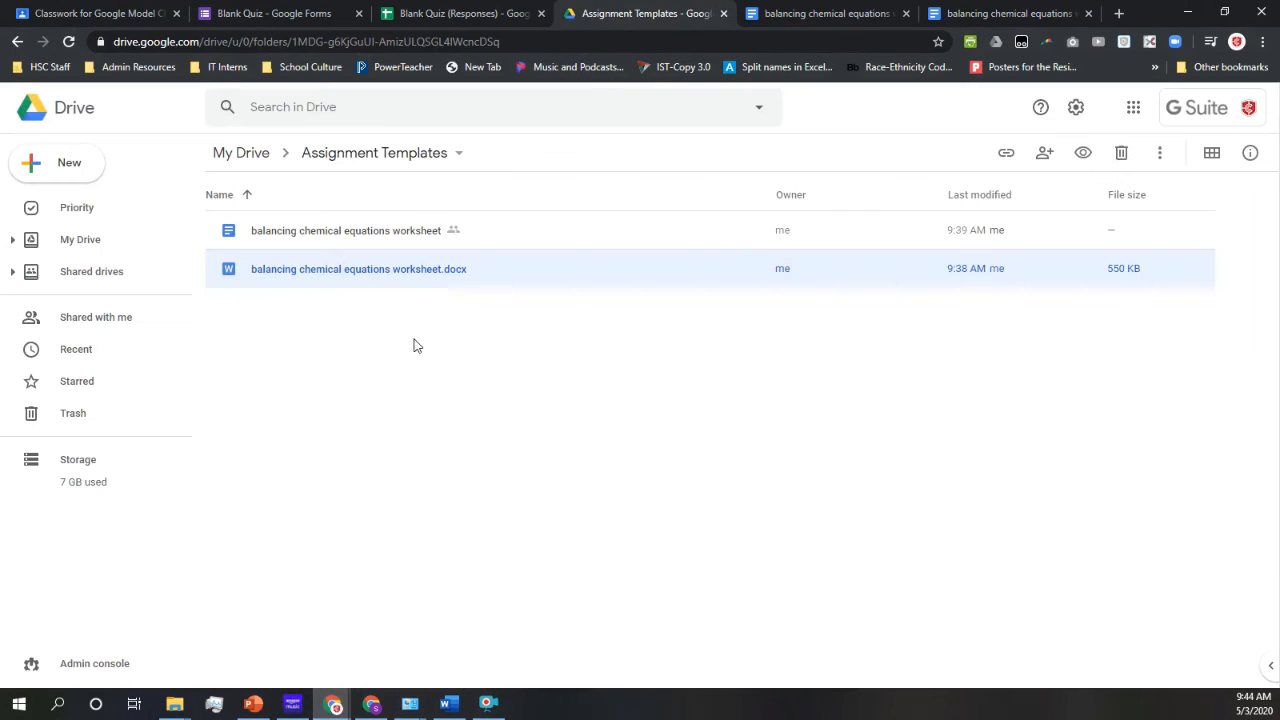
{"action": "double_click", "coordinate": [304, 275]}
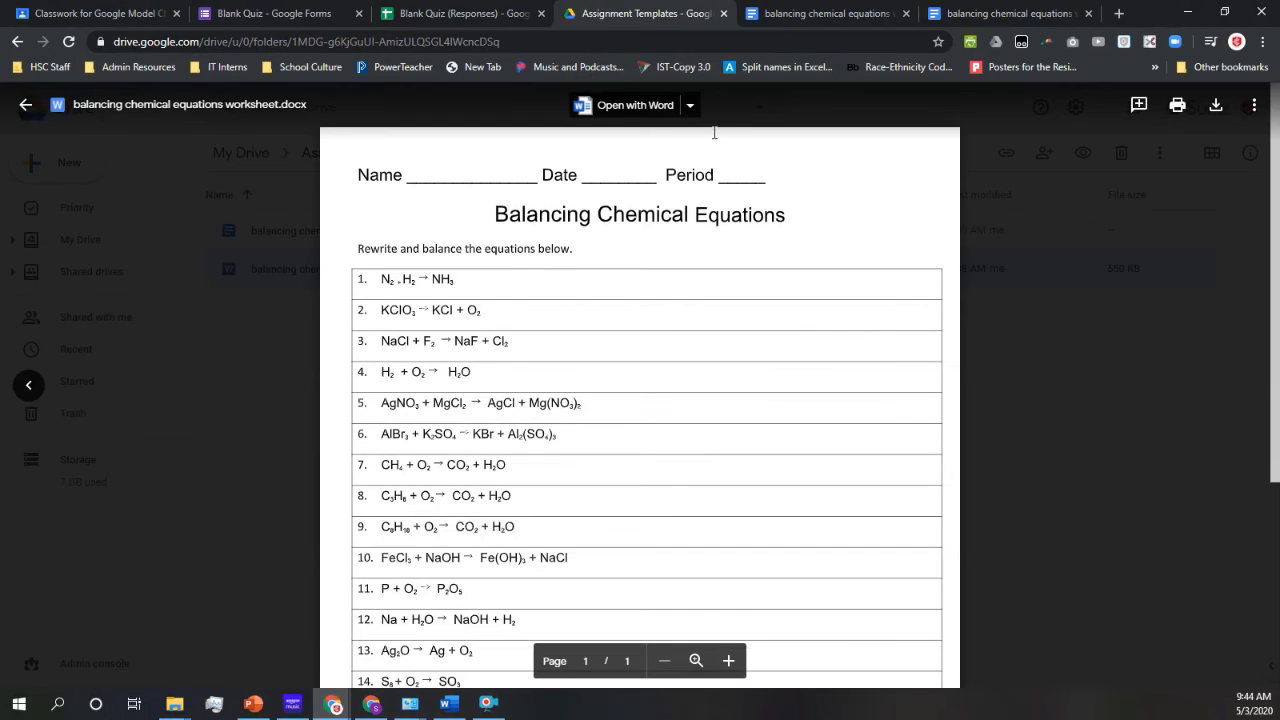
{"action": "left_click", "coordinate": [691, 107]}
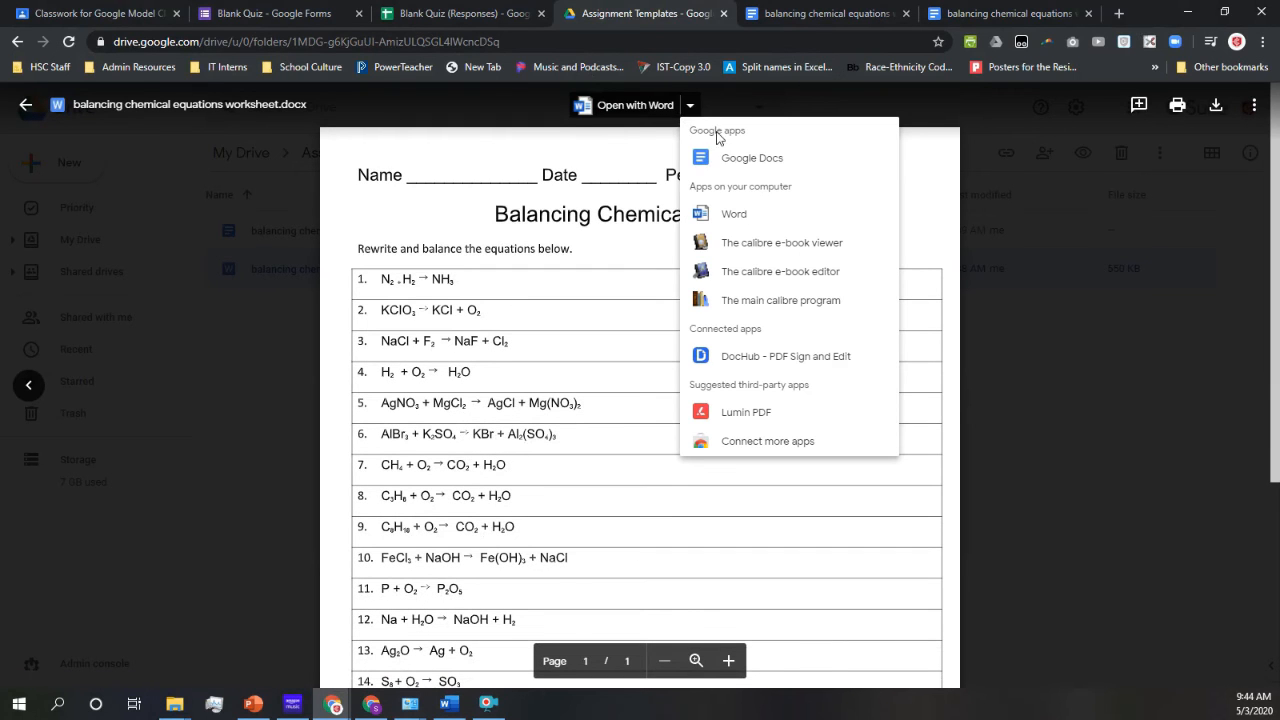
{"action": "left_click", "coordinate": [728, 162]}
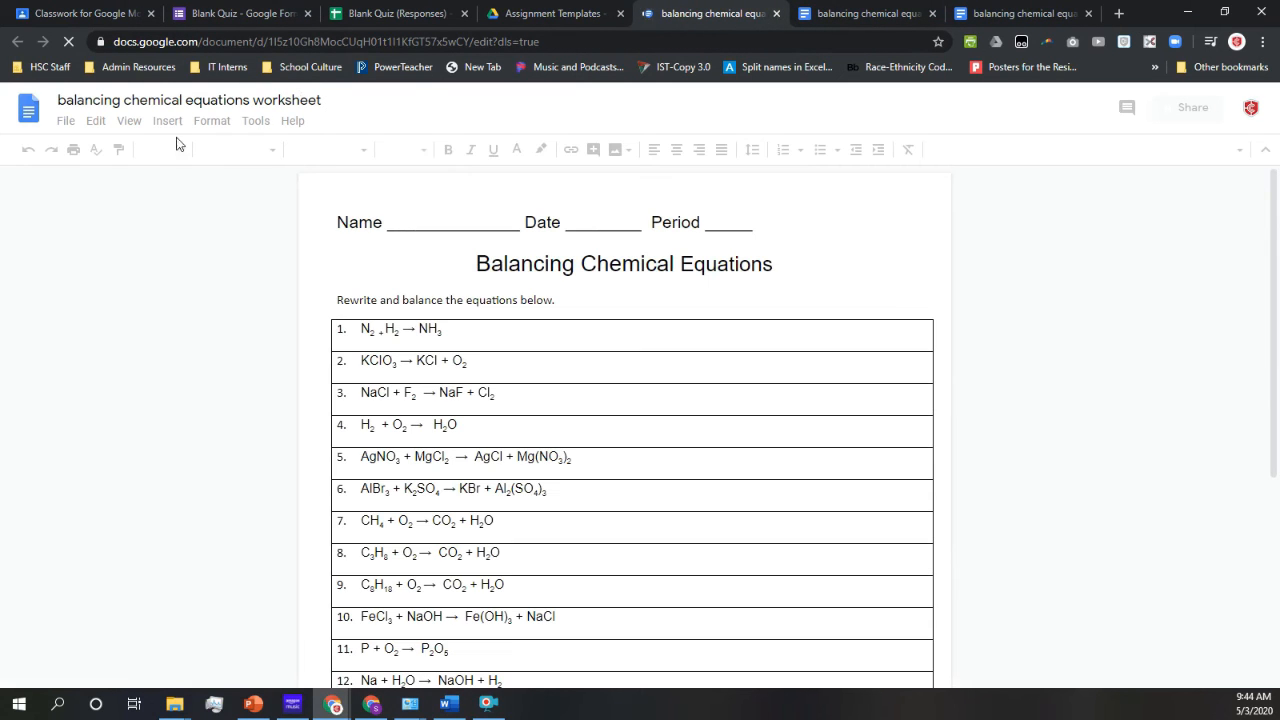
{"action": "left_click", "coordinate": [65, 121]}
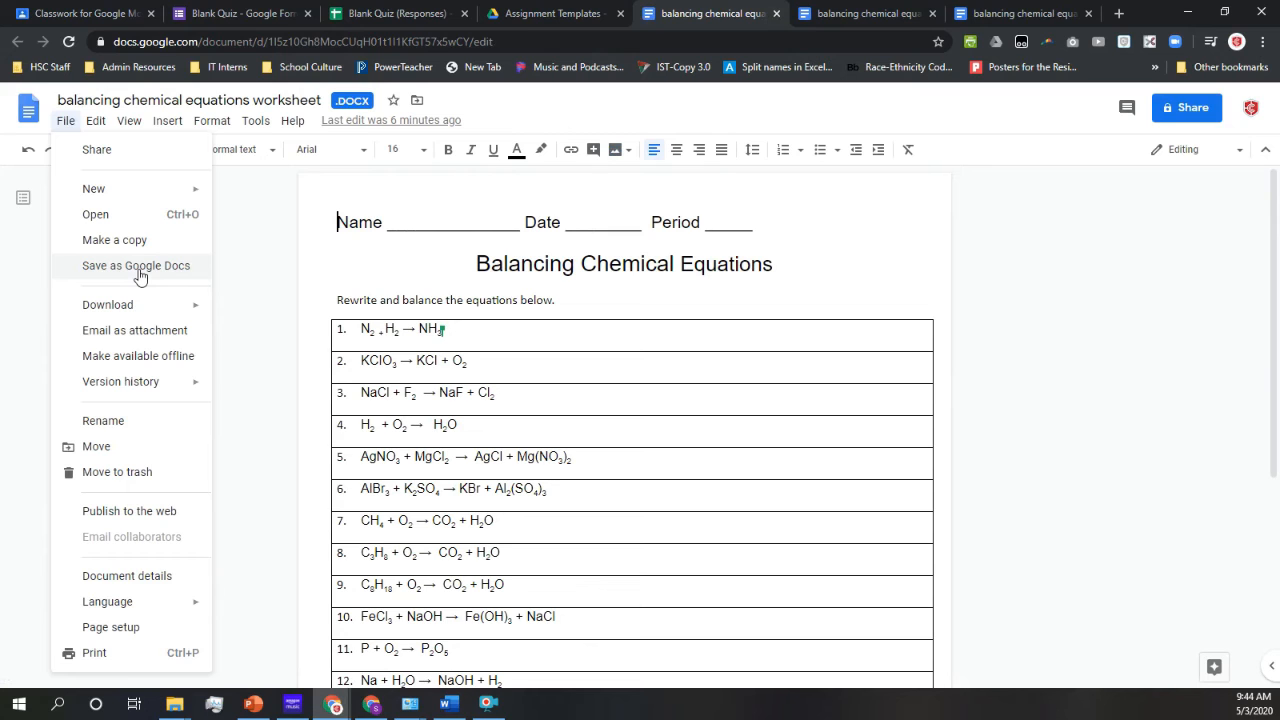
Close the three balancing chemical equations worksheet documents and return to the Chemical Equations assignment in Google Model Classroom's classwork
{"action": "left_click", "coordinate": [780, 15]}
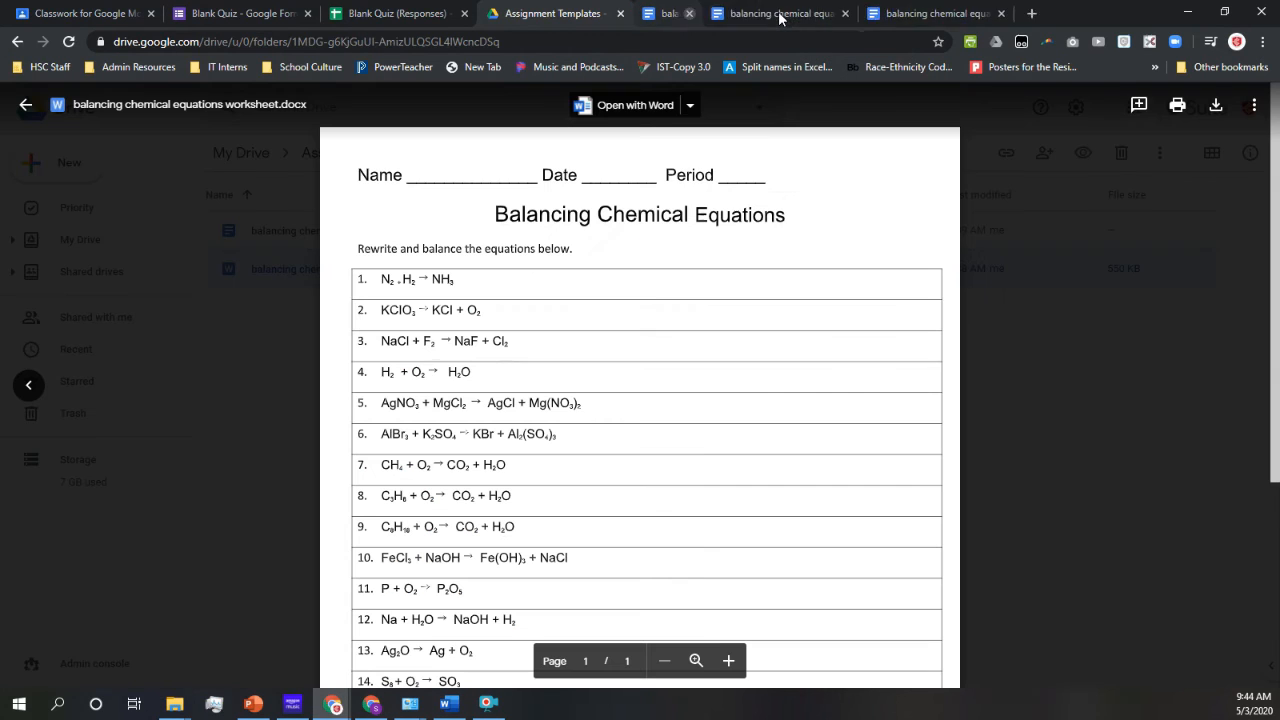
{"action": "left_click", "coordinate": [777, 14]}
{"action": "left_click", "coordinate": [777, 14]}
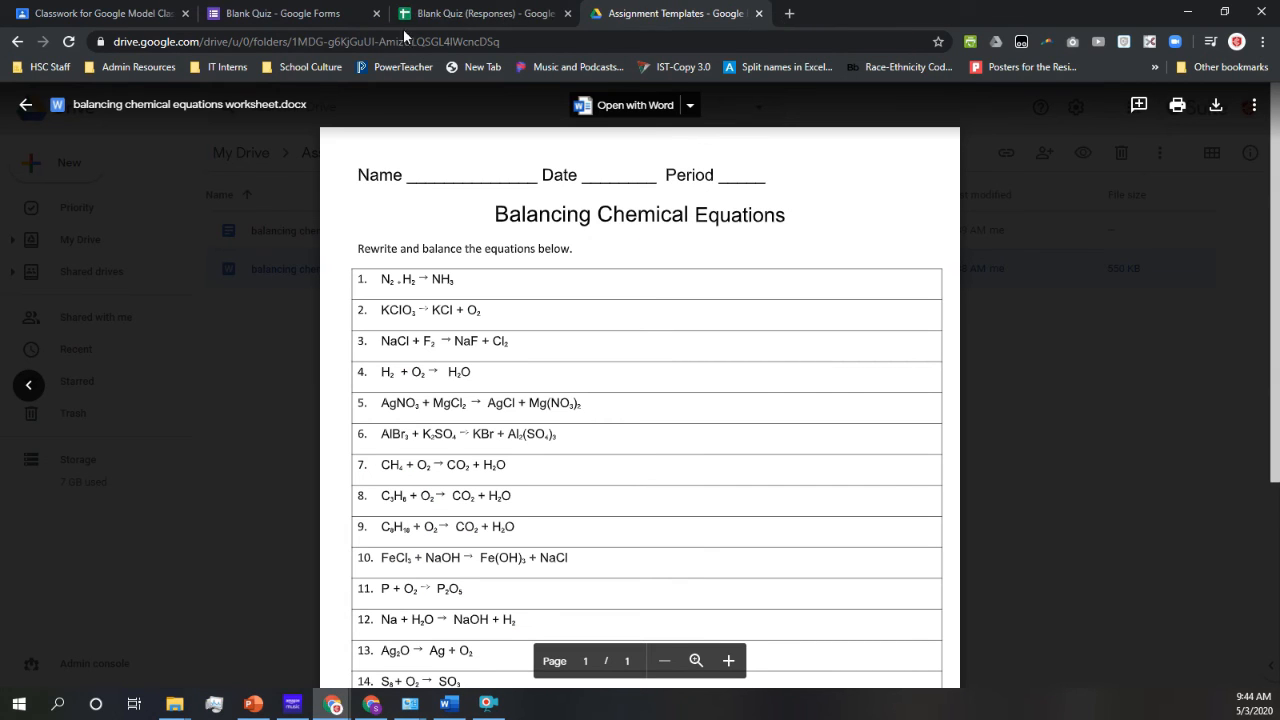
{"action": "left_click", "coordinate": [100, 14]}
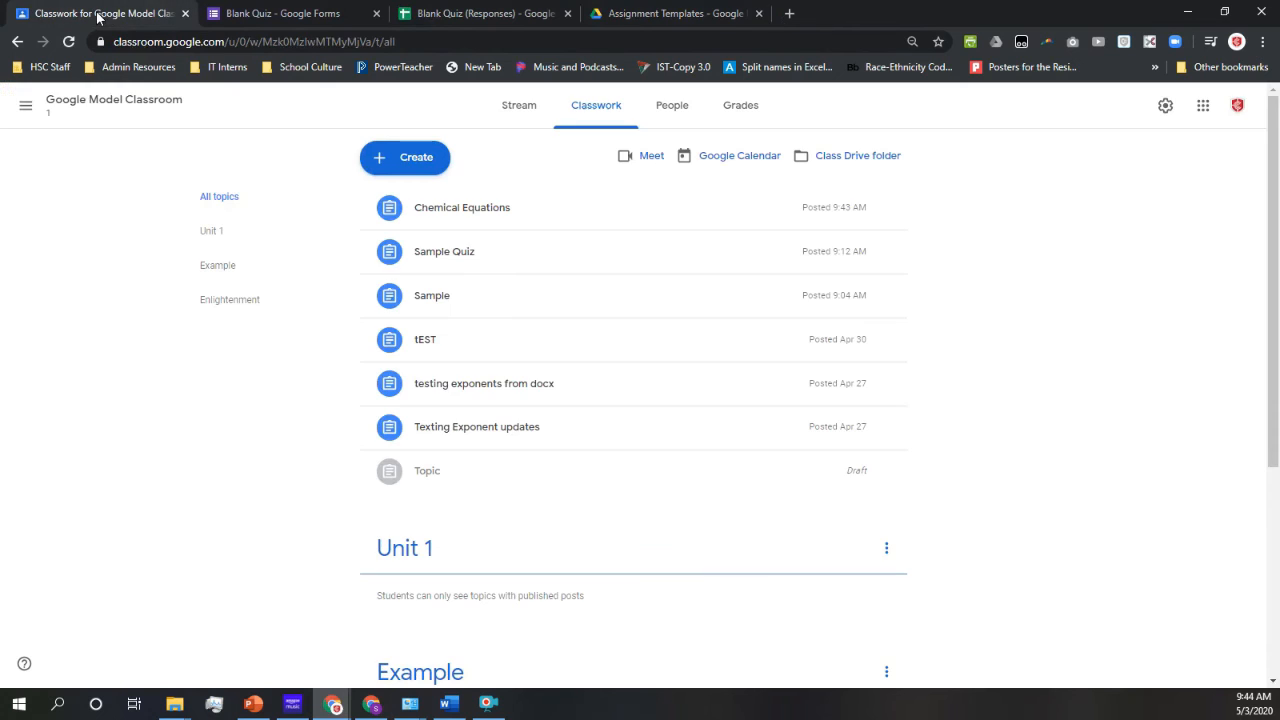
{"action": "left_click", "coordinate": [473, 217]}
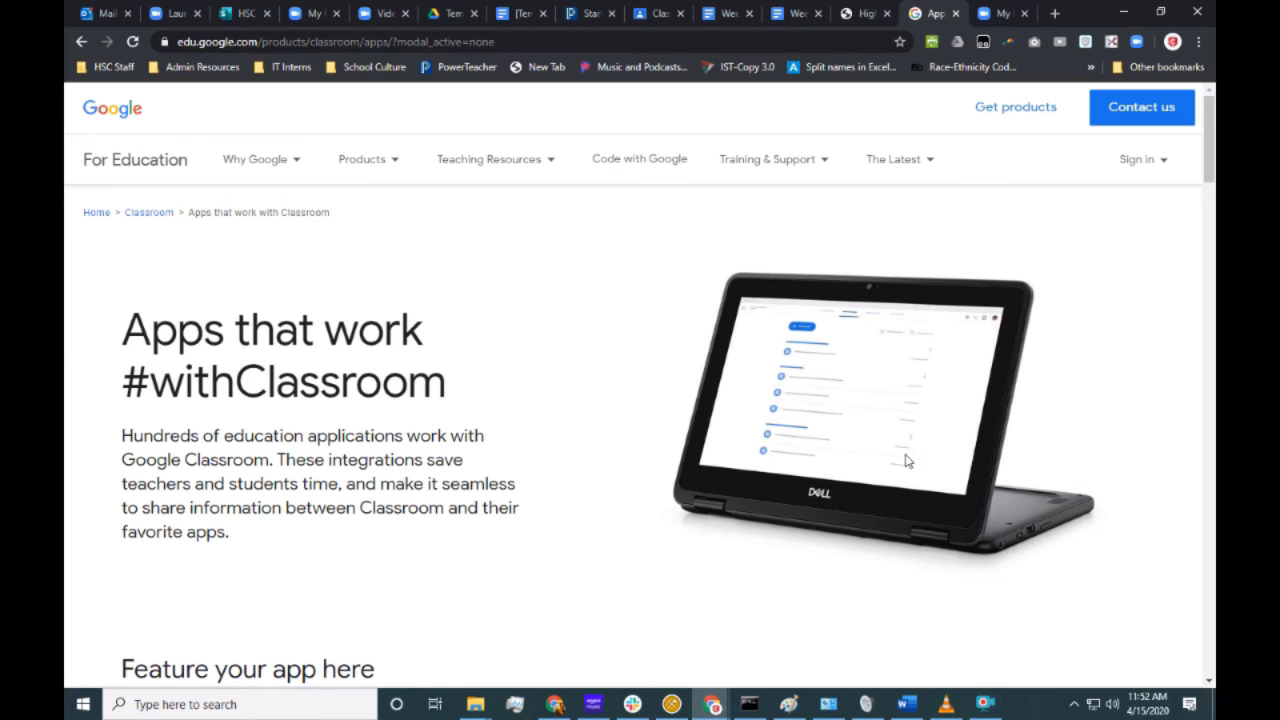
Browse the app listings on the Apps that work with Classroom page and load more resources
{"action": "scroll", "coordinate": [884, 402], "scroll_direction": "down", "scroll_amount": 12}
{"action": "scroll", "coordinate": [884, 402], "scroll_direction": "up", "scroll_amount": 4}
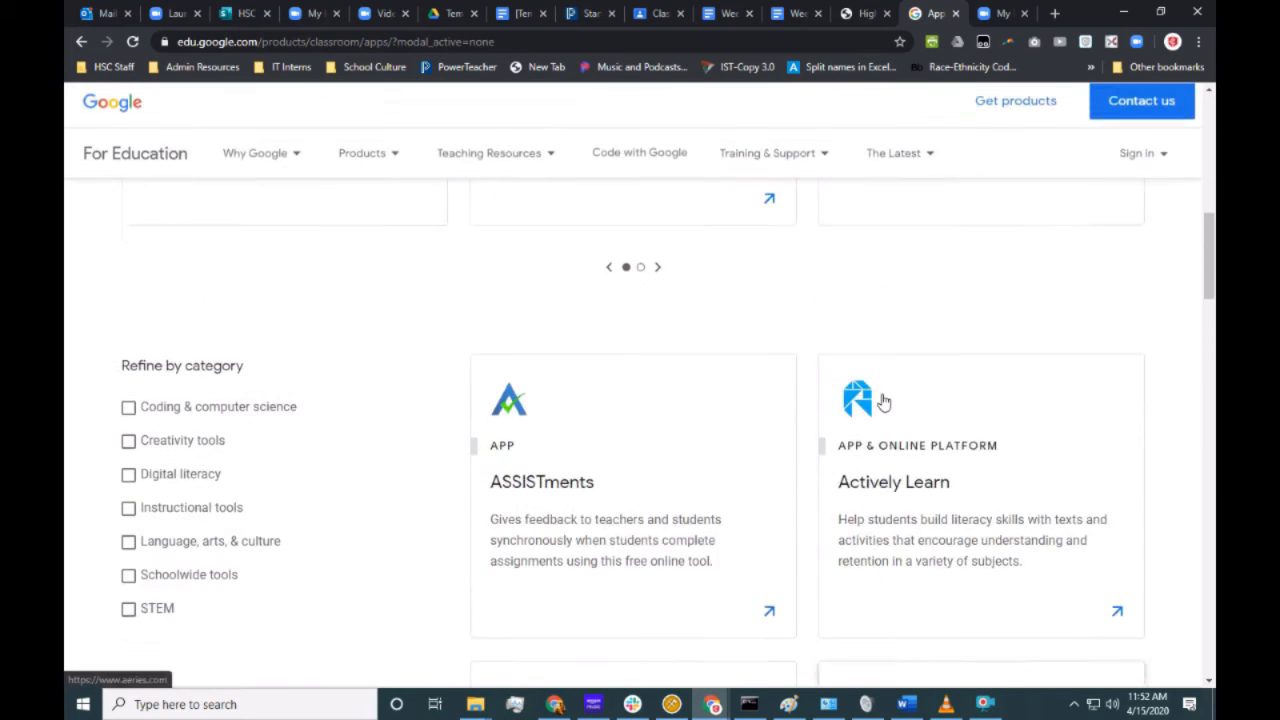
{"action": "scroll", "coordinate": [1050, 408], "scroll_direction": "down", "scroll_amount": 3}
{"action": "scroll", "coordinate": [1043, 408], "scroll_direction": "up", "scroll_amount": 2}
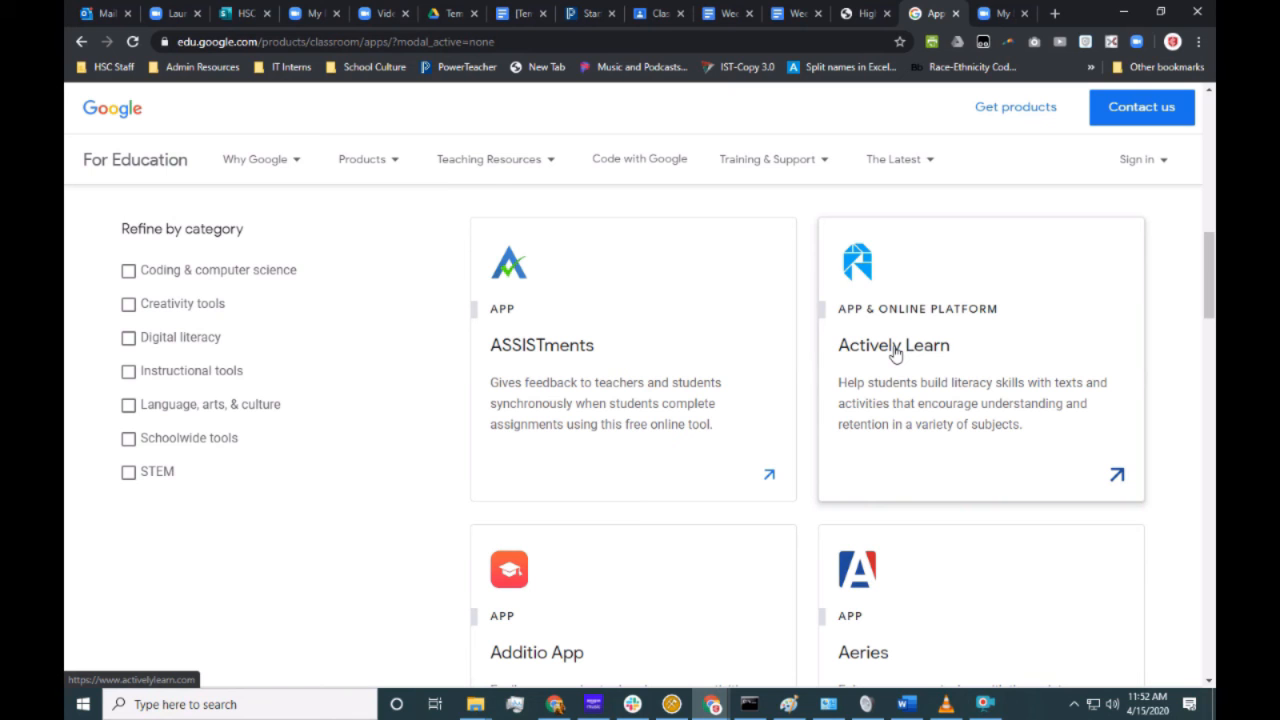
{"action": "scroll", "coordinate": [930, 375], "scroll_direction": "down", "scroll_amount": 10}
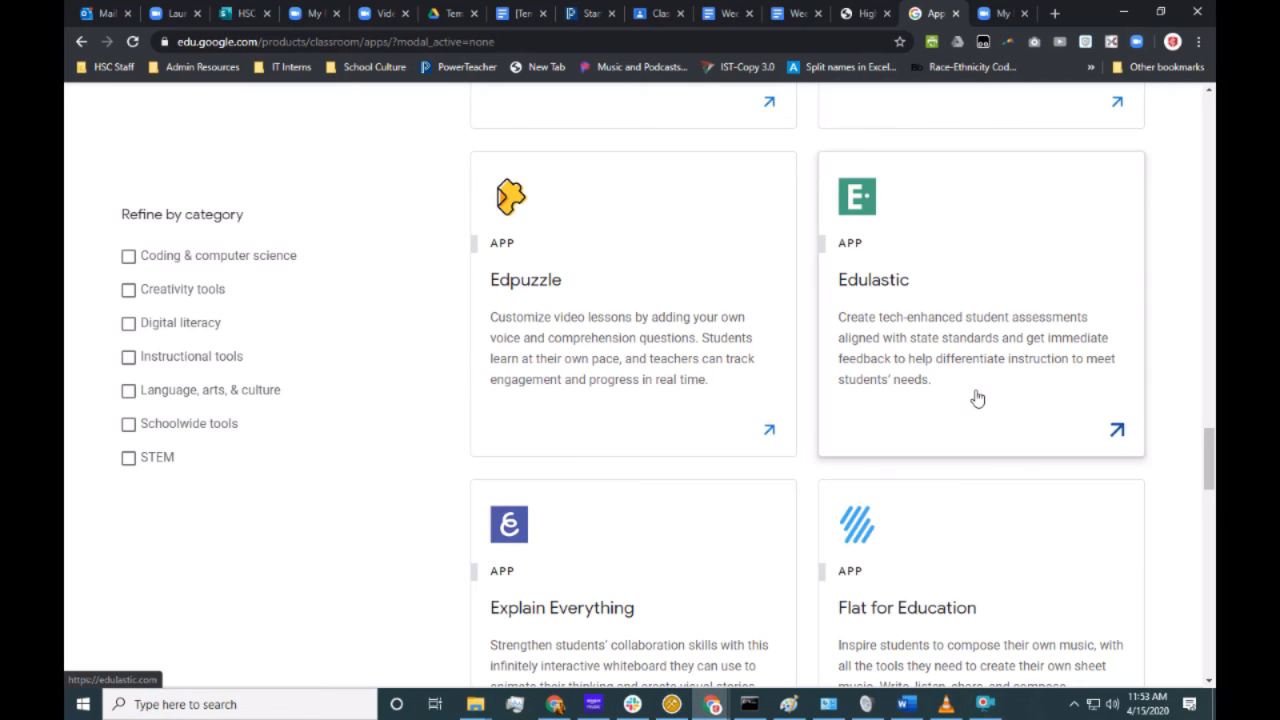
{"action": "scroll", "coordinate": [990, 440], "scroll_direction": "down", "scroll_amount": 9}
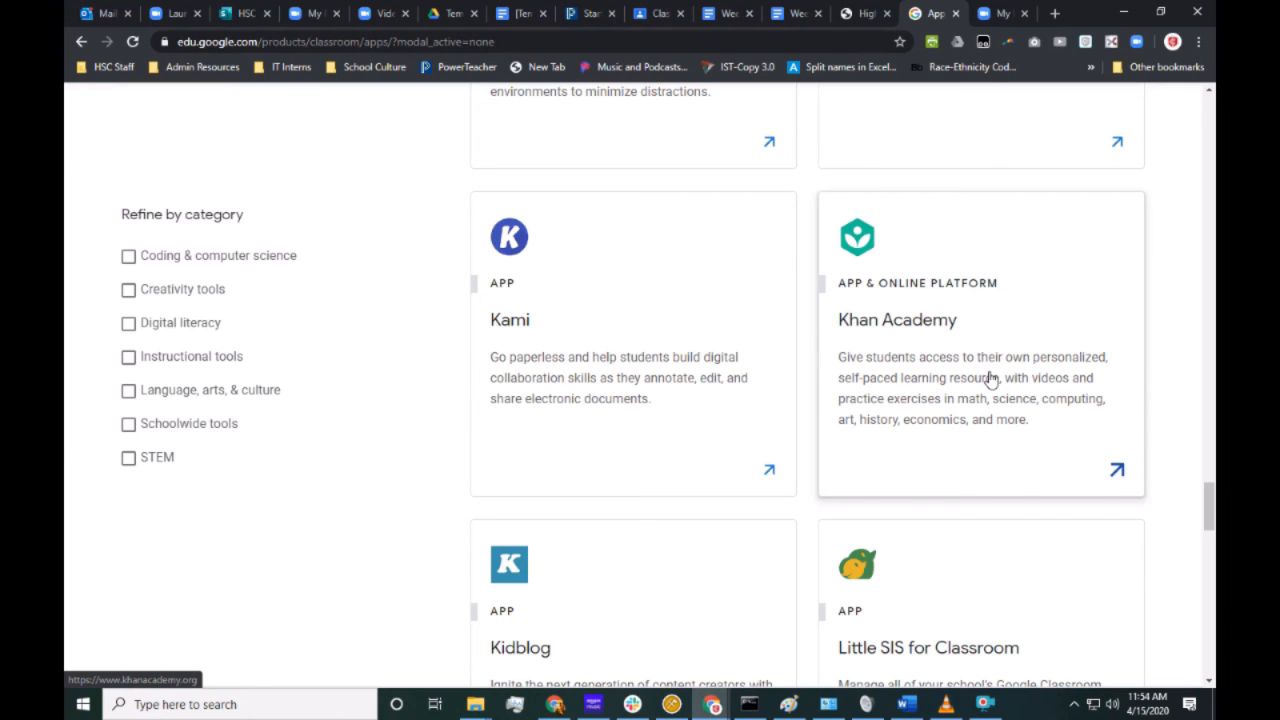
{"action": "scroll", "coordinate": [990, 377], "scroll_direction": "up", "scroll_amount": 3}
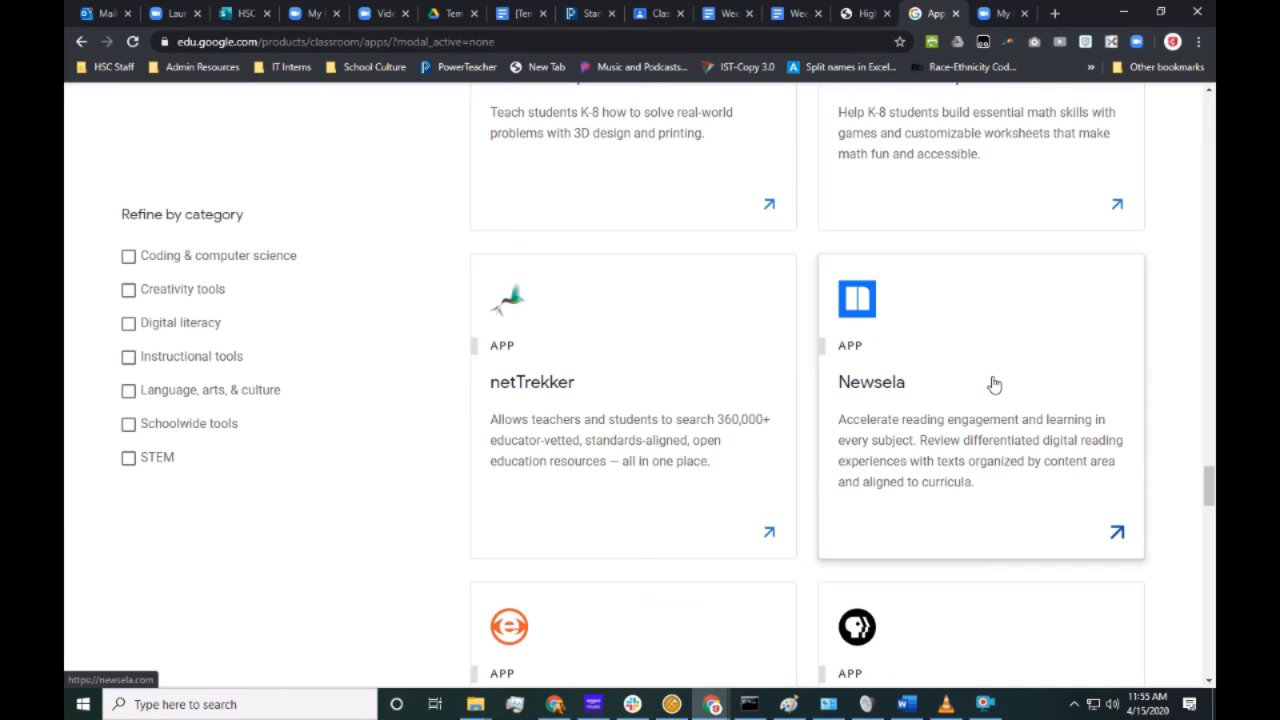
{"action": "scroll", "coordinate": [993, 384], "scroll_direction": "down", "scroll_amount": 5}
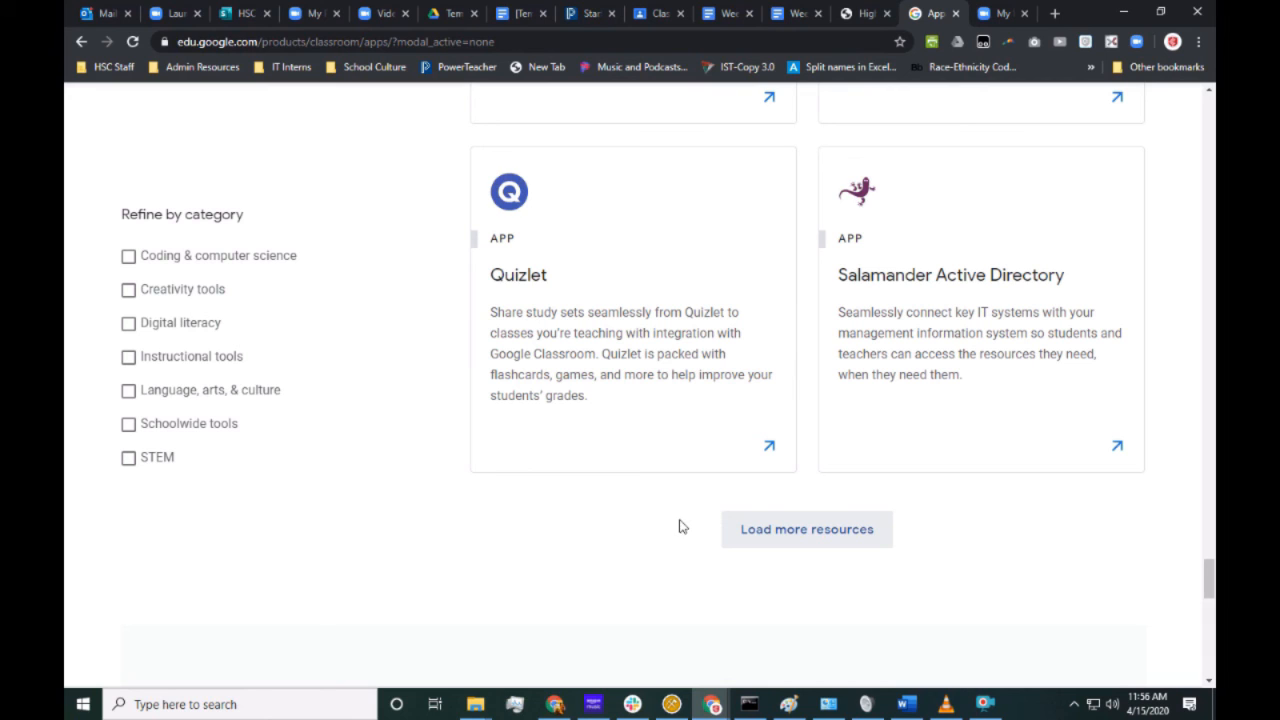
{"action": "left_click", "coordinate": [821, 531]}
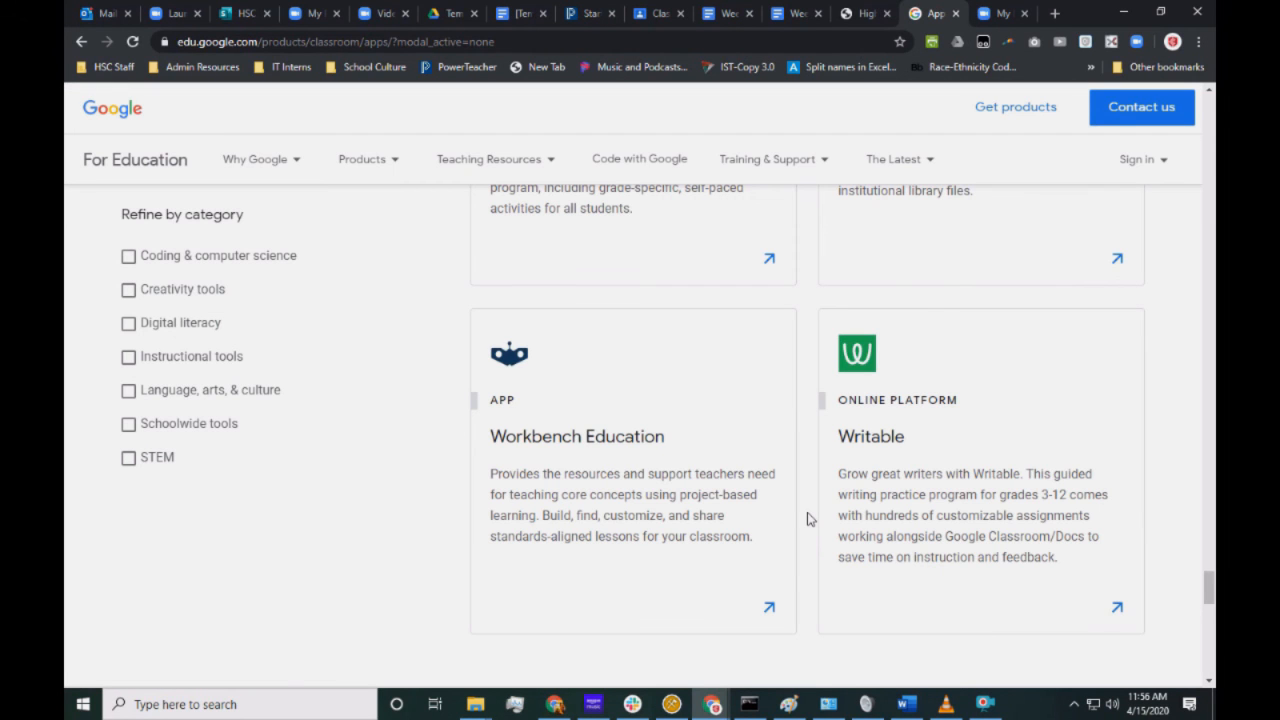
Go back to the start of the app listings and examine the Refine by category options and the first listed apps
{"action": "scroll", "coordinate": [808, 518], "scroll_direction": "up", "scroll_amount": 15}
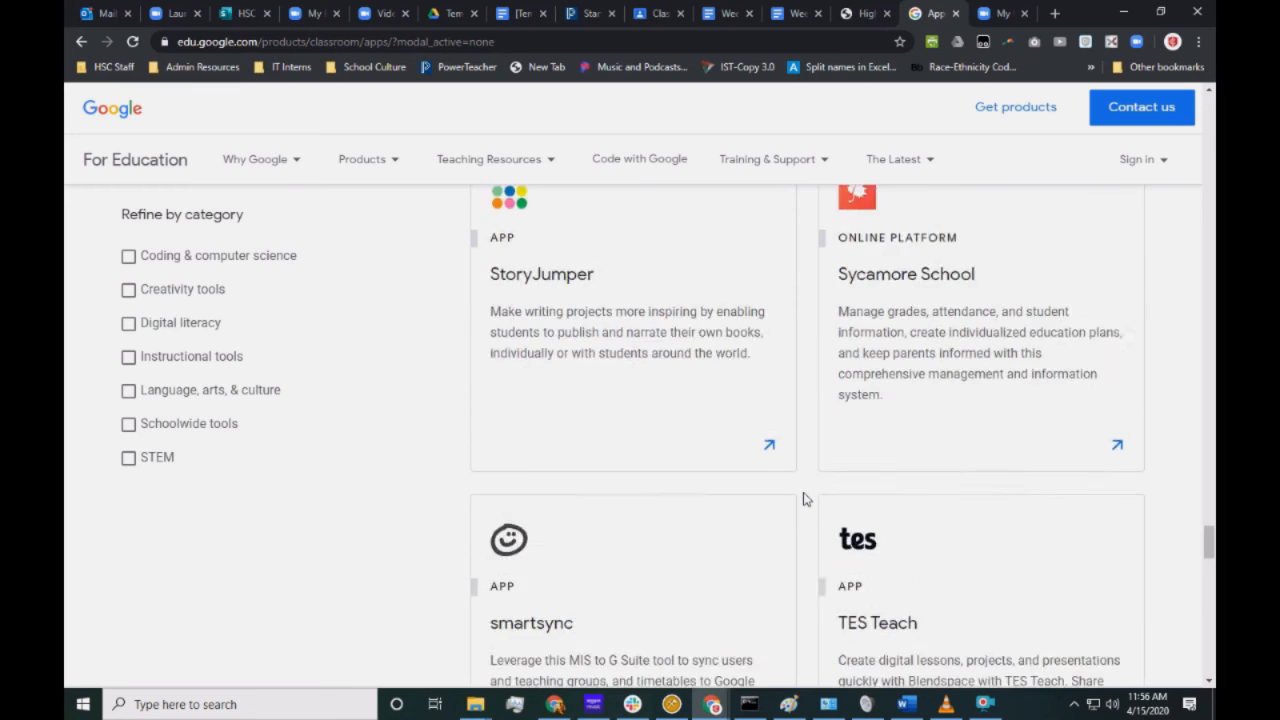
{"action": "scroll", "coordinate": [808, 499], "scroll_direction": "up", "scroll_amount": 15}
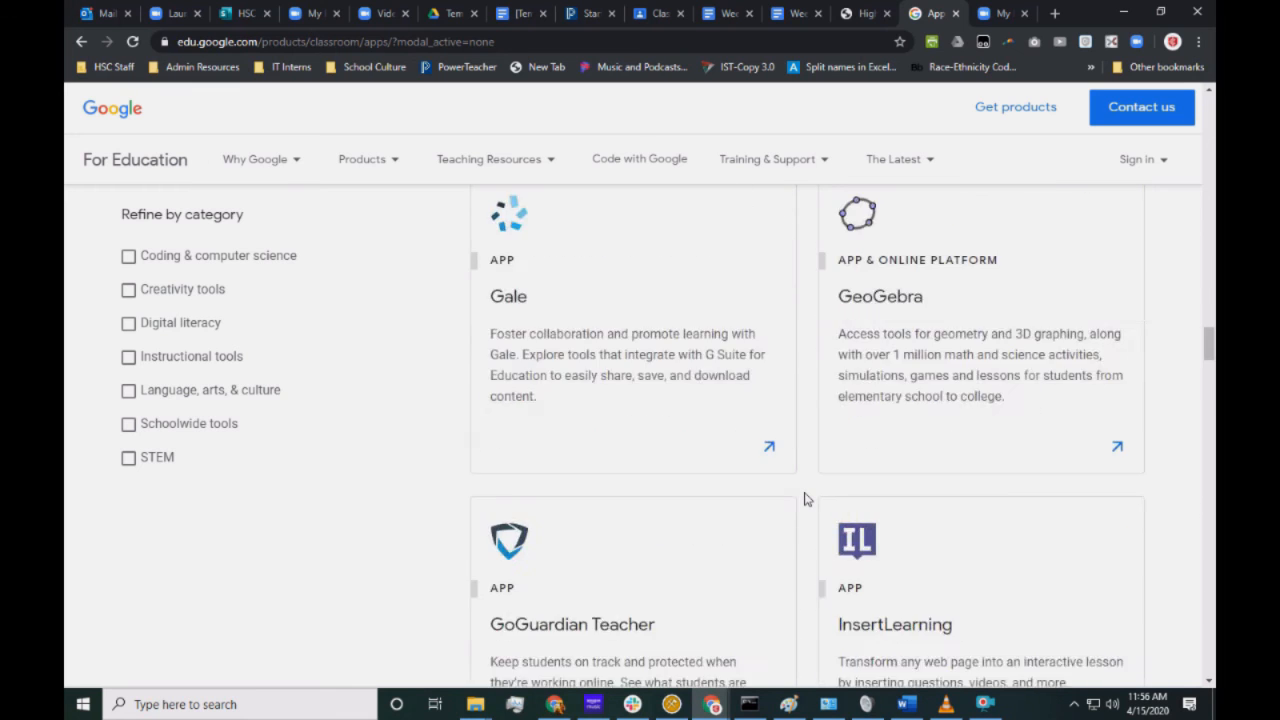
{"action": "scroll", "coordinate": [808, 499], "scroll_direction": "up", "scroll_amount": 15}
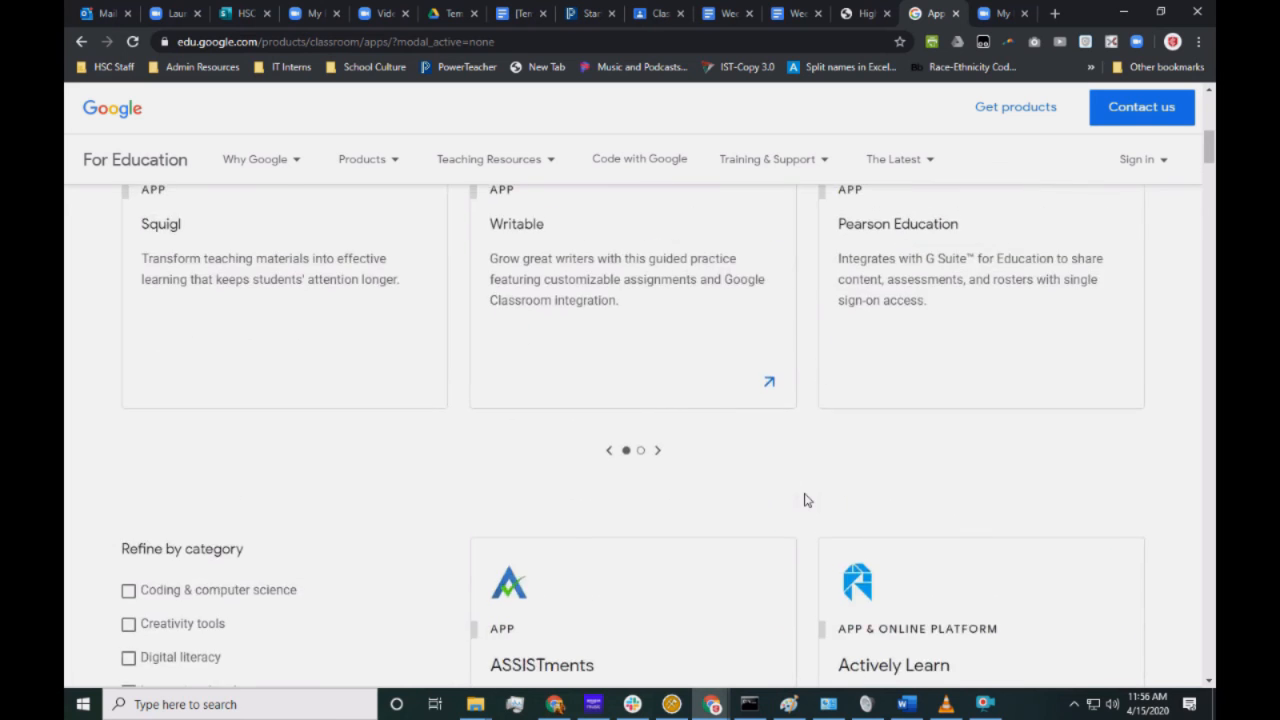
{"action": "scroll", "coordinate": [804, 492], "scroll_direction": "down", "scroll_amount": 5}
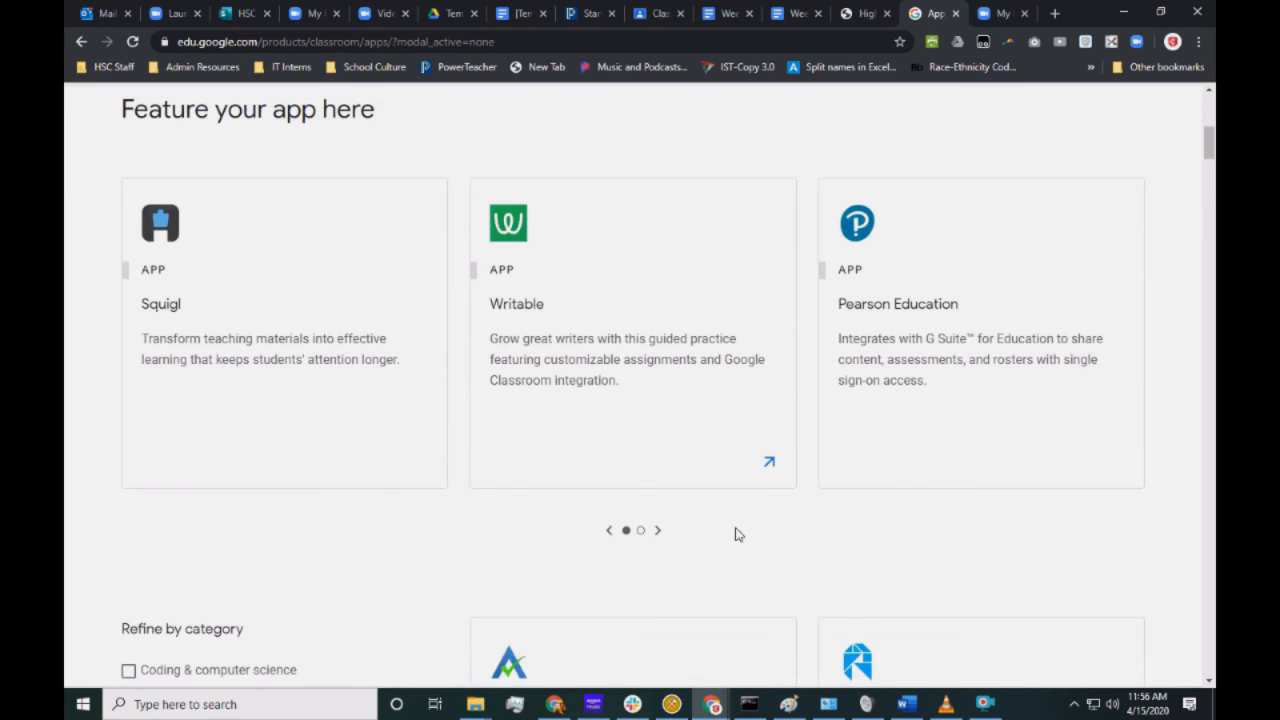
{"action": "scroll", "coordinate": [737, 531], "scroll_direction": "up", "scroll_amount": 2}
{"action": "scroll", "coordinate": [740, 530], "scroll_direction": "down", "scroll_amount": 5}
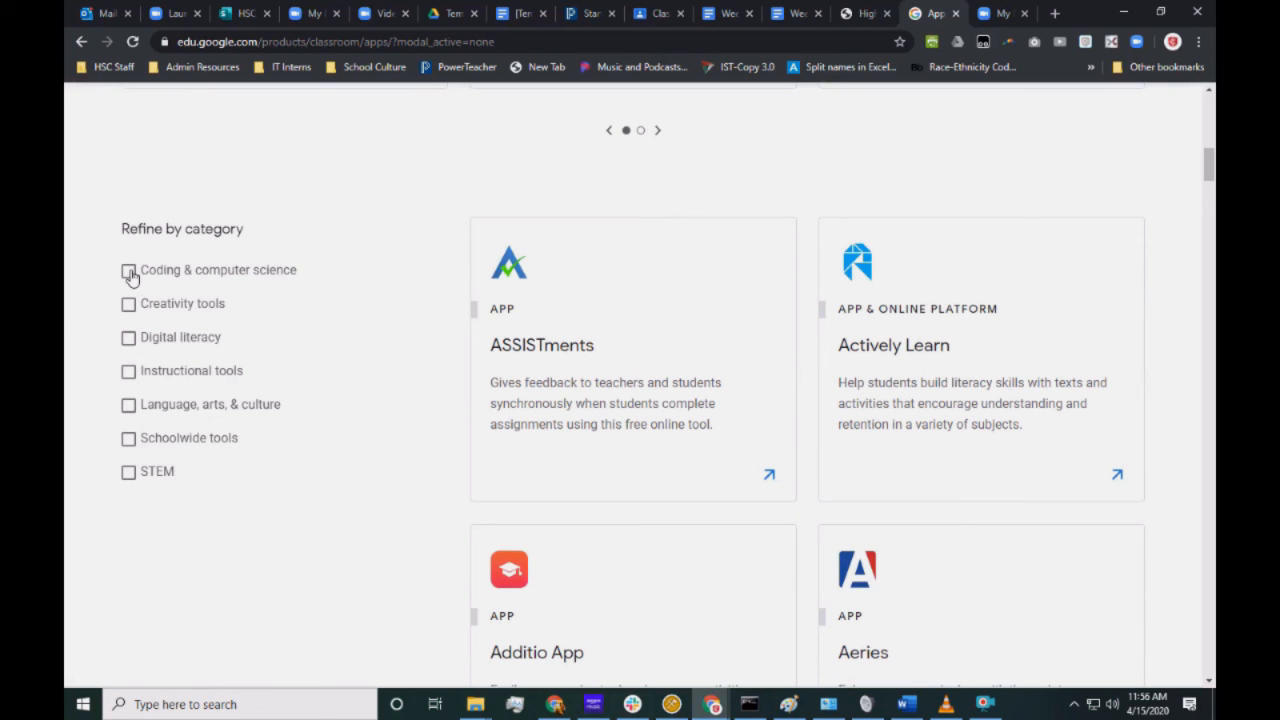
{"action": "scroll", "coordinate": [780, 460], "scroll_direction": "down", "scroll_amount": 3}
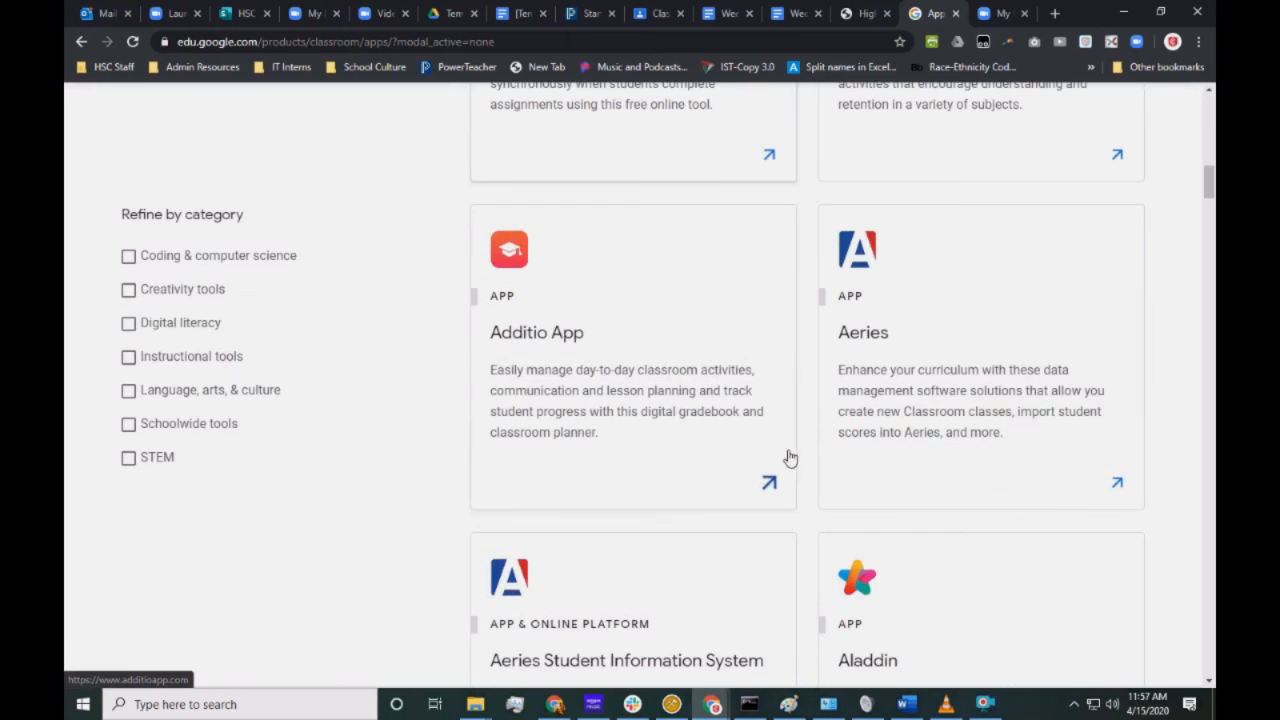
{"action": "scroll", "coordinate": [806, 434], "scroll_direction": "down", "scroll_amount": 3}
{"action": "scroll", "coordinate": [808, 435], "scroll_direction": "down", "scroll_amount": 2}
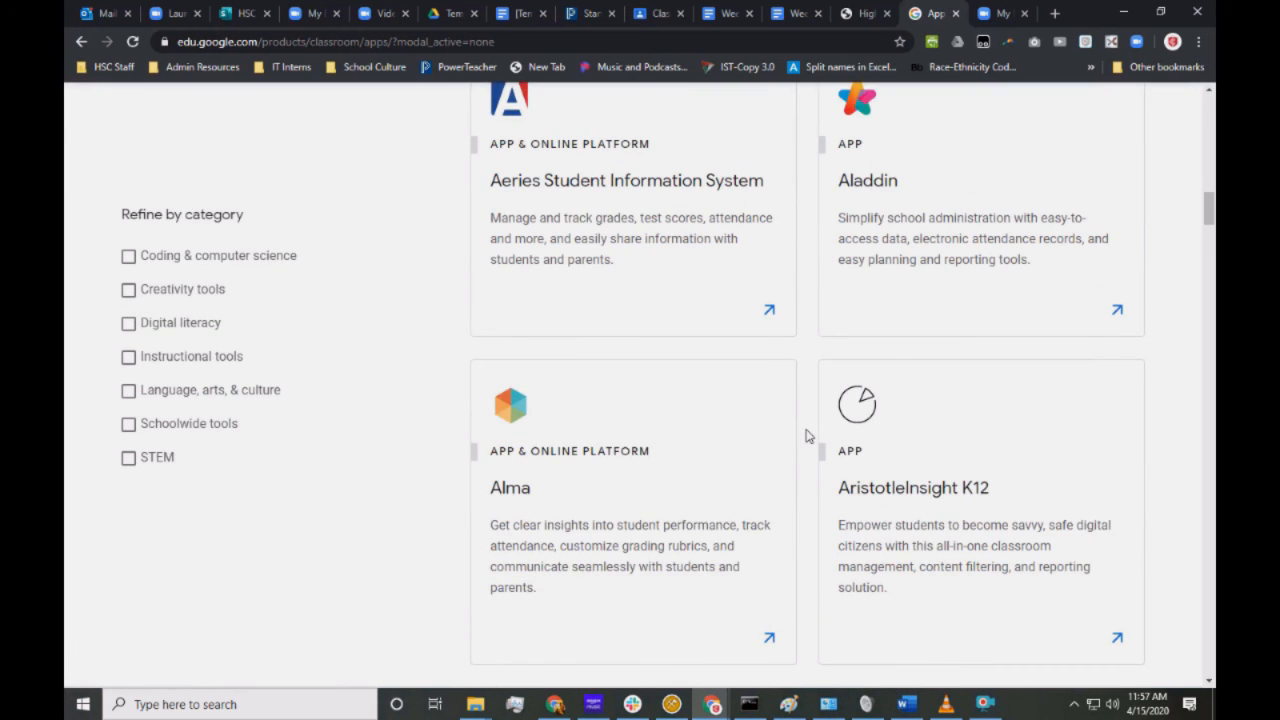
{"action": "scroll", "coordinate": [808, 435], "scroll_direction": "up", "scroll_amount": 1}
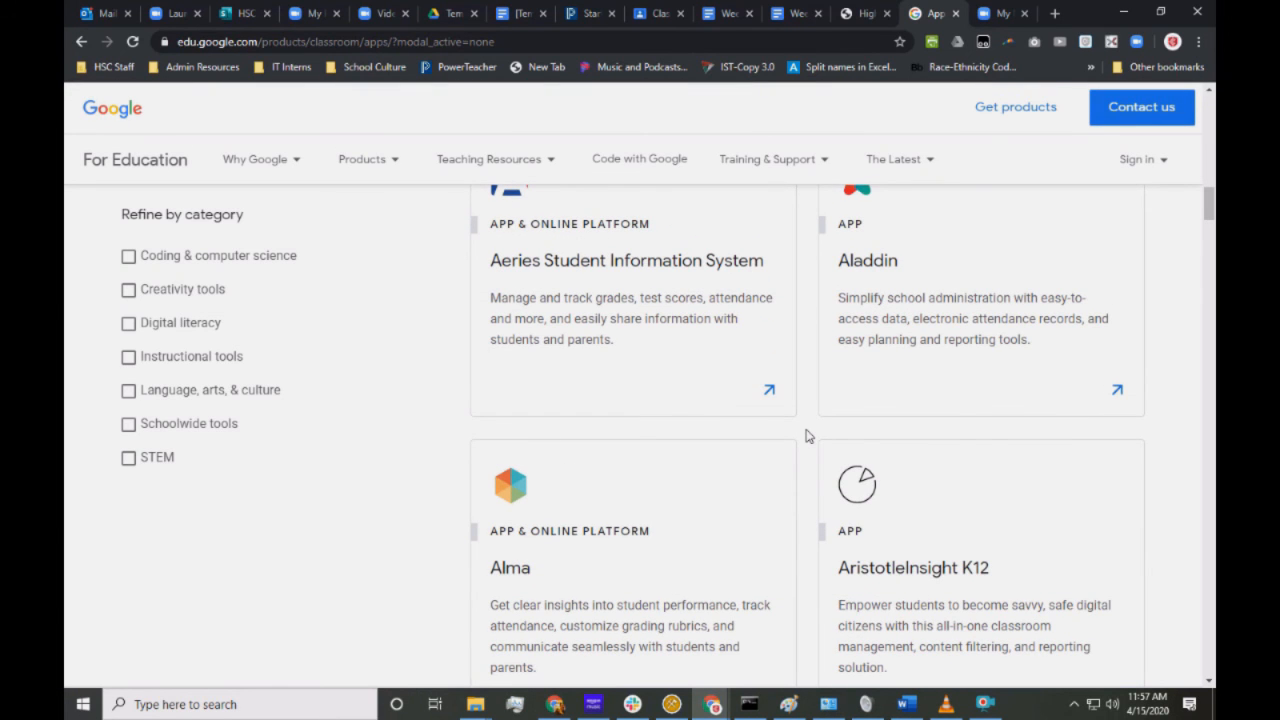
{"action": "scroll", "coordinate": [808, 436], "scroll_direction": "up", "scroll_amount": 2}
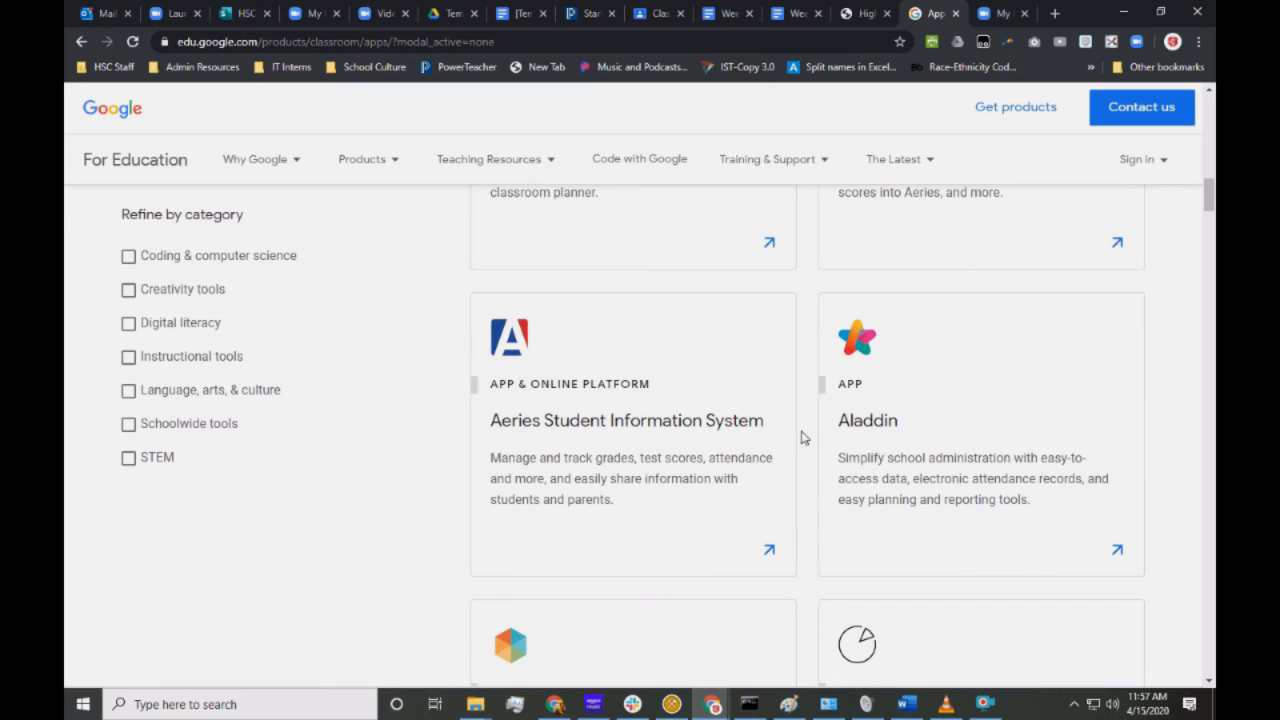
{"action": "scroll", "coordinate": [801, 437], "scroll_direction": "up", "scroll_amount": 6}
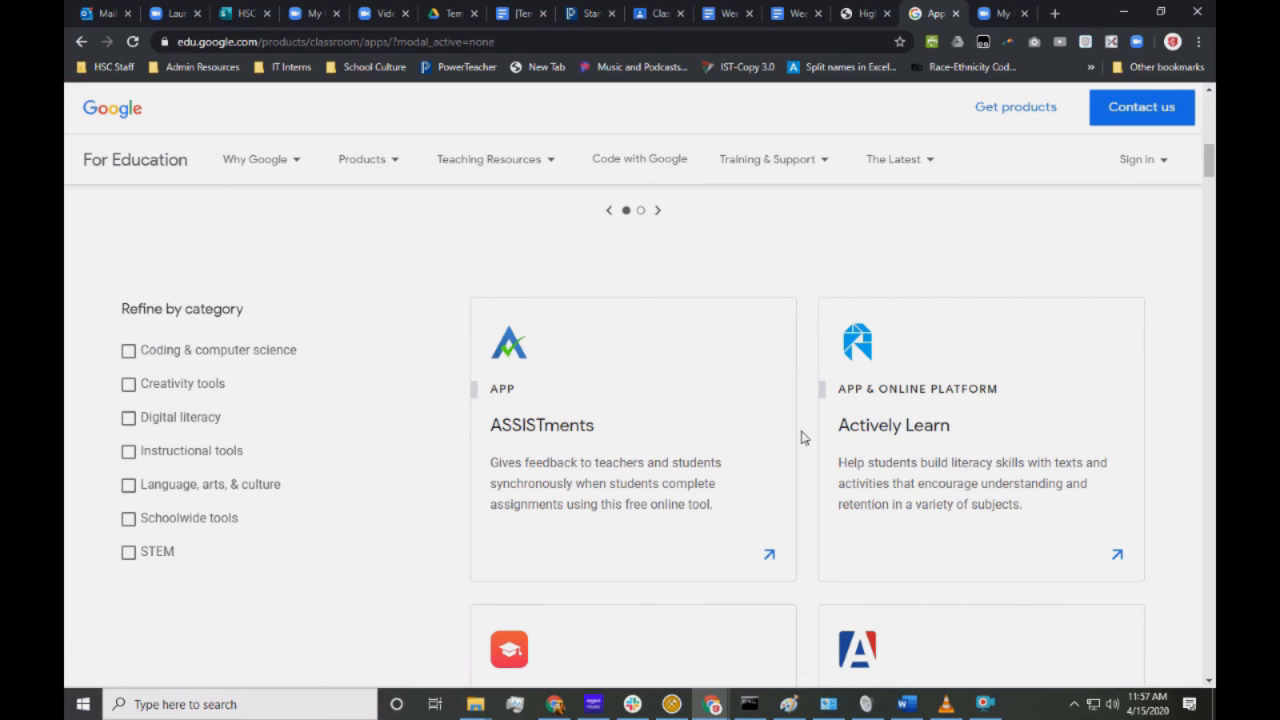
{"action": "scroll", "coordinate": [801, 437], "scroll_direction": "down", "scroll_amount": 3}
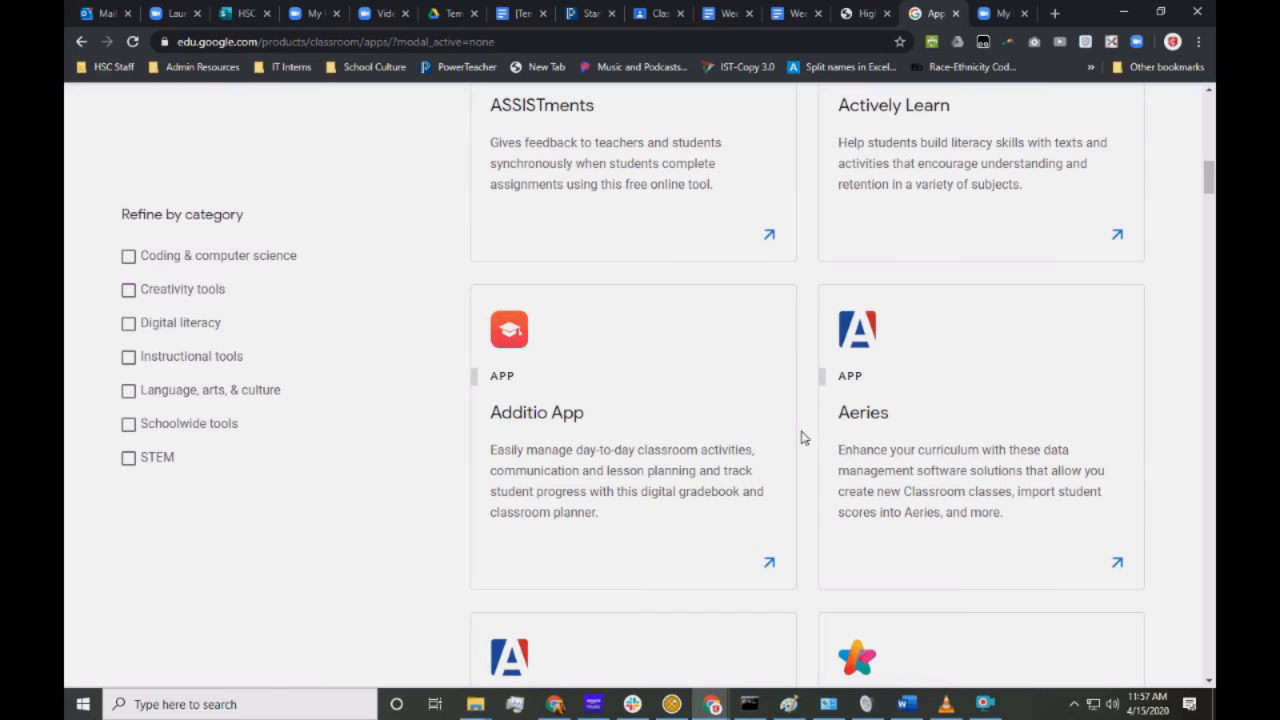
{"action": "scroll", "coordinate": [801, 437], "scroll_direction": "down", "scroll_amount": 1}
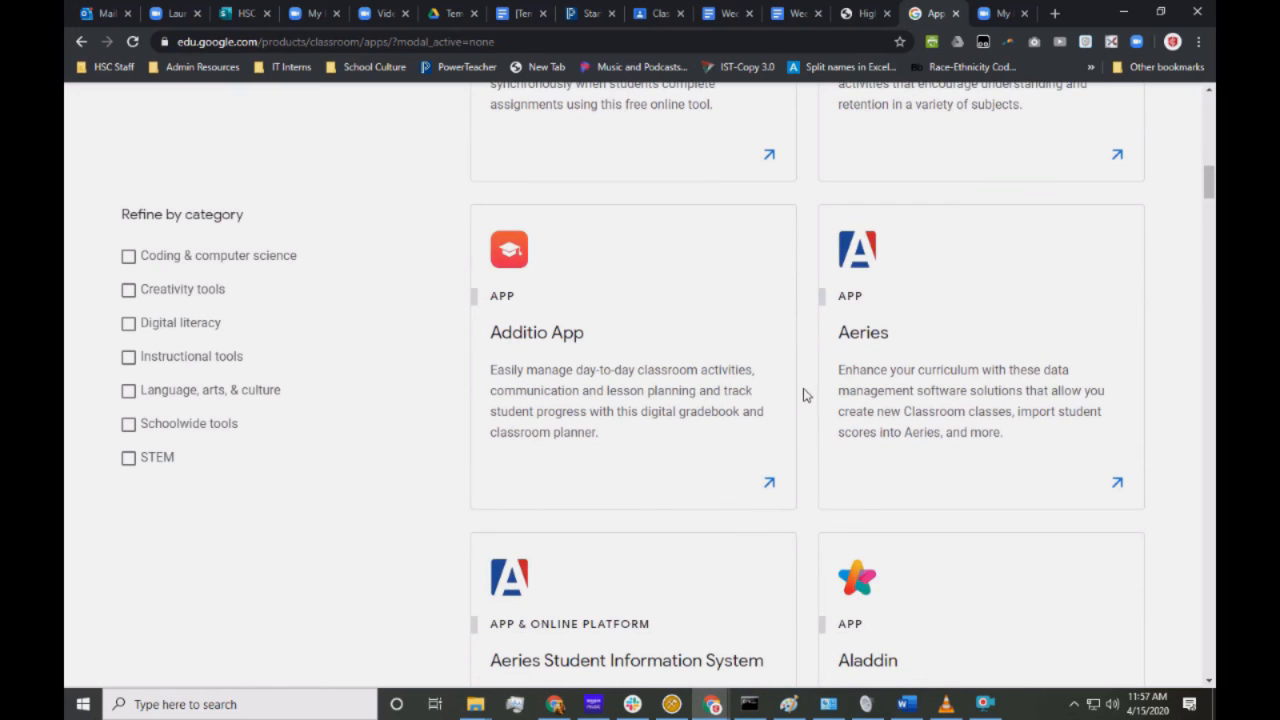